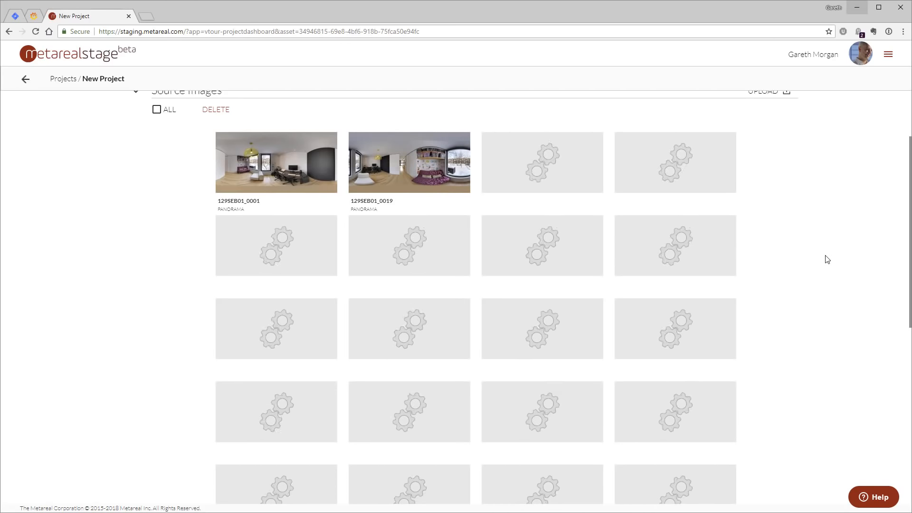
# Step: Look through the project's uploaded source panoramas
pyautogui.scroll(5, 828, 259)
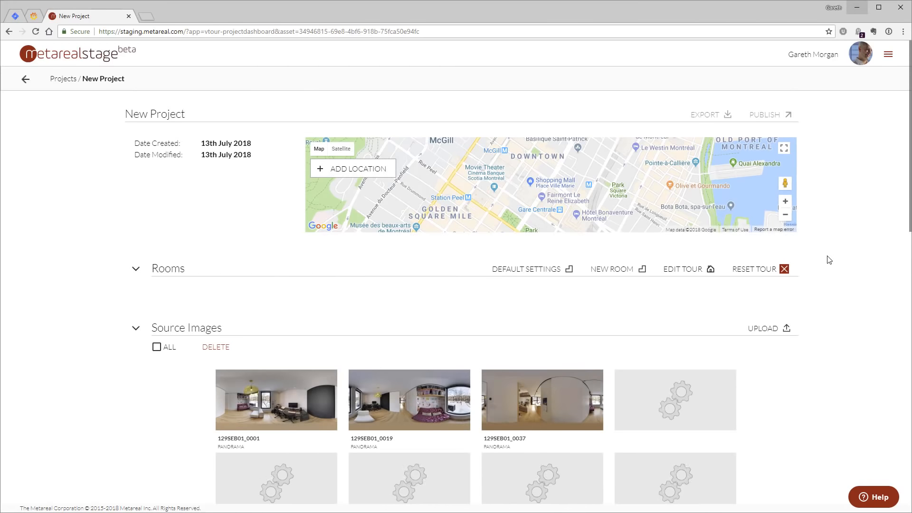
pyautogui.scroll(-5, 850, 264)
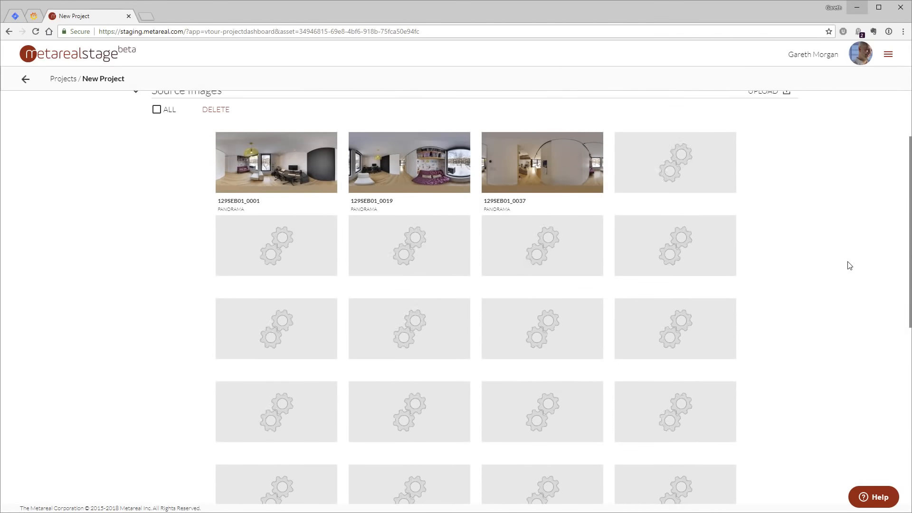
pyautogui.scroll(5, 850, 264)
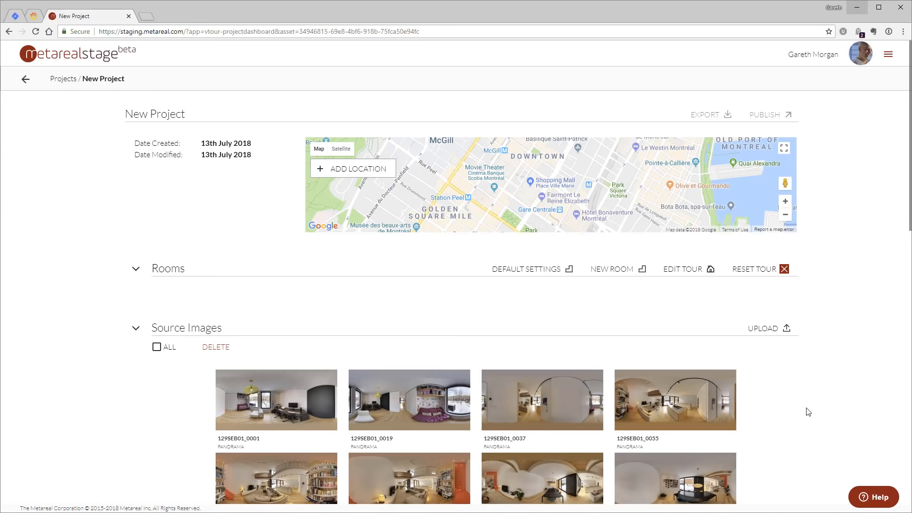
pyautogui.scroll(-12, 808, 412)
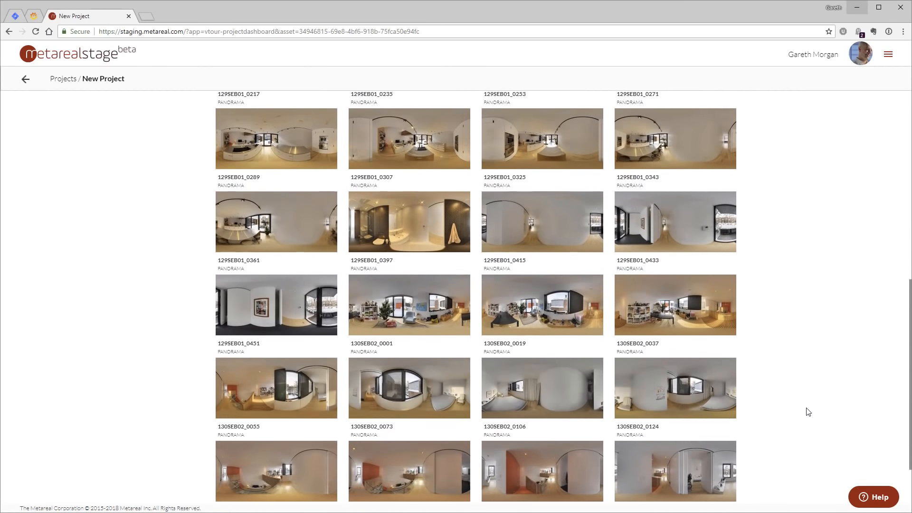
pyautogui.scroll(-2, 808, 412)
pyautogui.scroll(13, 808, 412)
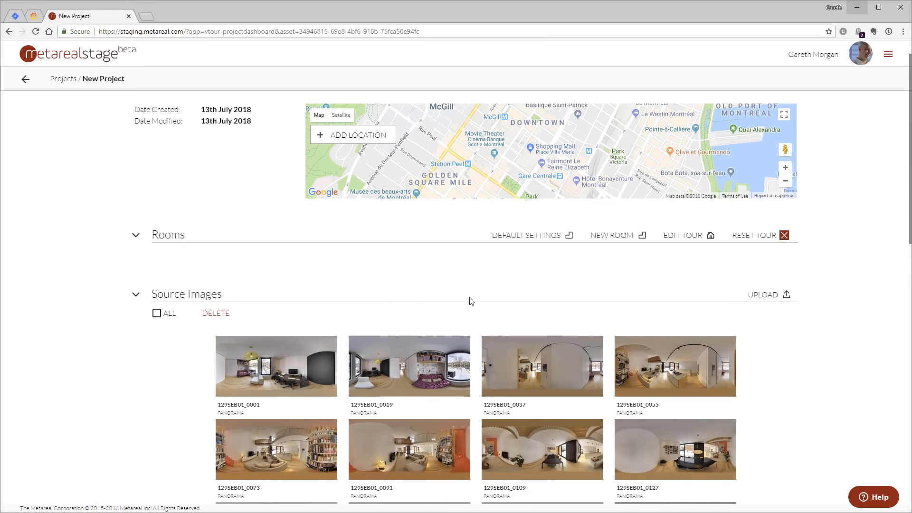
# Step: Set the project's default room lens height to 1.537 m and accept the default room settings
pyautogui.click(535, 240)
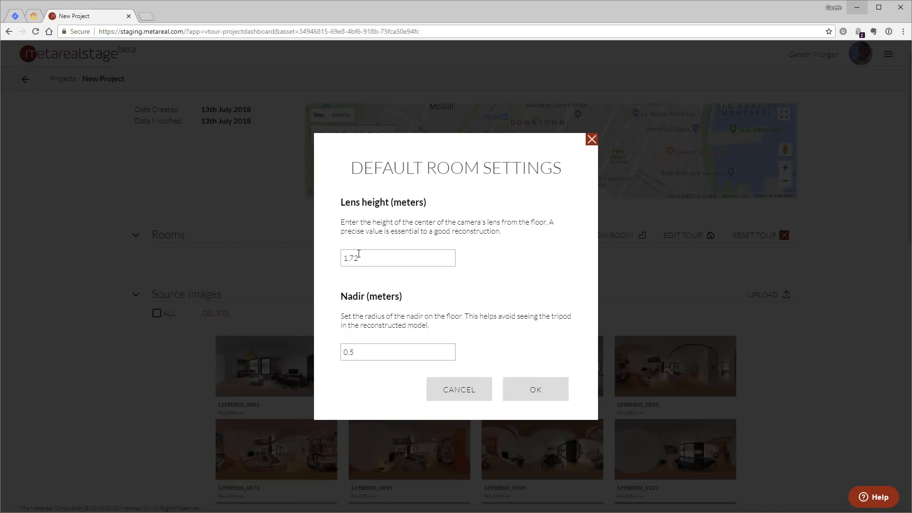
pyautogui.moveTo(351, 258); pyautogui.dragTo(392, 258)
pyautogui.write('45')
pyautogui.press('BackSpace')
pyautogui.press('BackSpace')
pyautogui.write('.537')
pyautogui.press('Tab')
pyautogui.click(537, 390)
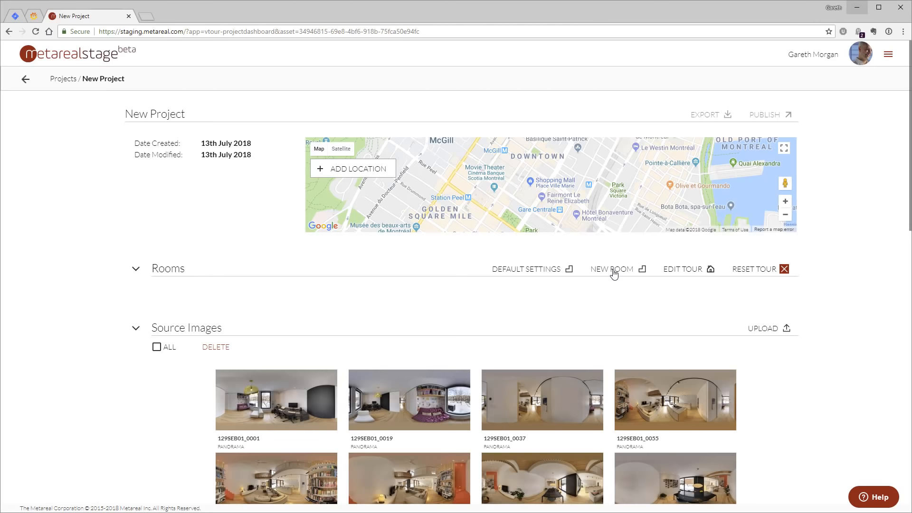
# Step: Create a new room from source panoramas 129SEB01_0001 and 129SEB01_0019 and look around the first one
pyautogui.click(279, 406)
pyautogui.click(390, 394)
pyautogui.click(618, 274)
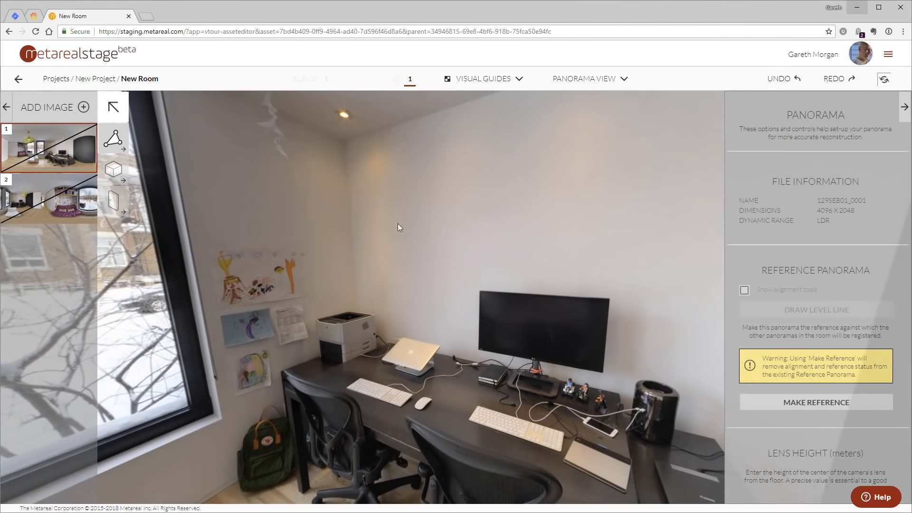
pyautogui.moveTo(332, 252); pyautogui.dragTo(415, 251)
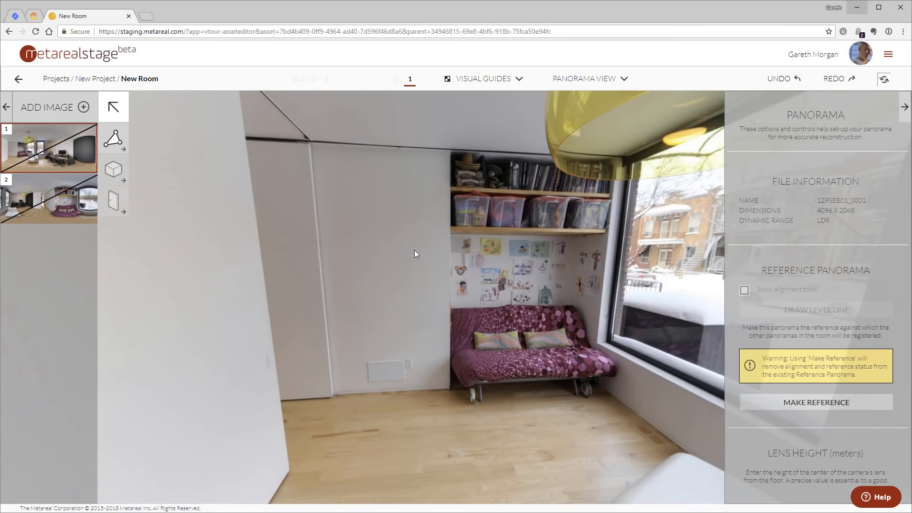
# Step: Return to the project page and open the new room in a separate browser tab alongside it
pyautogui.click(14, 82)
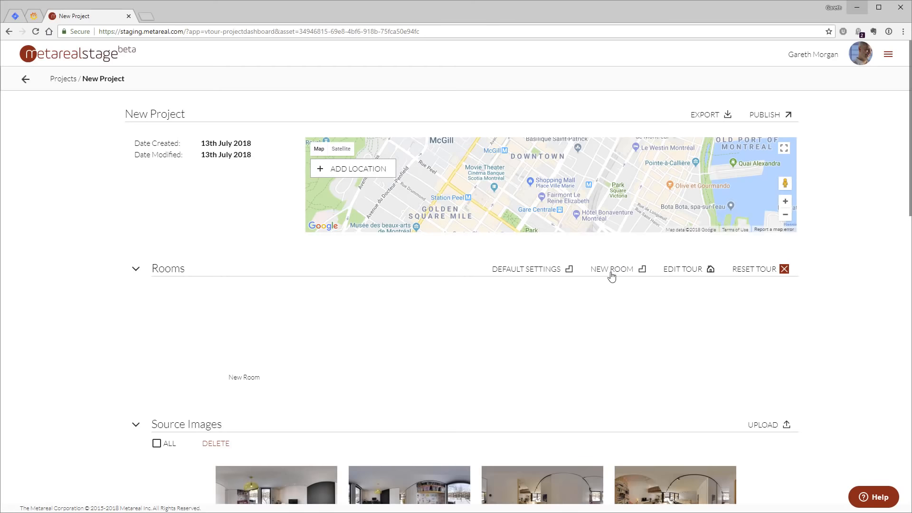
pyautogui.click(240, 348)
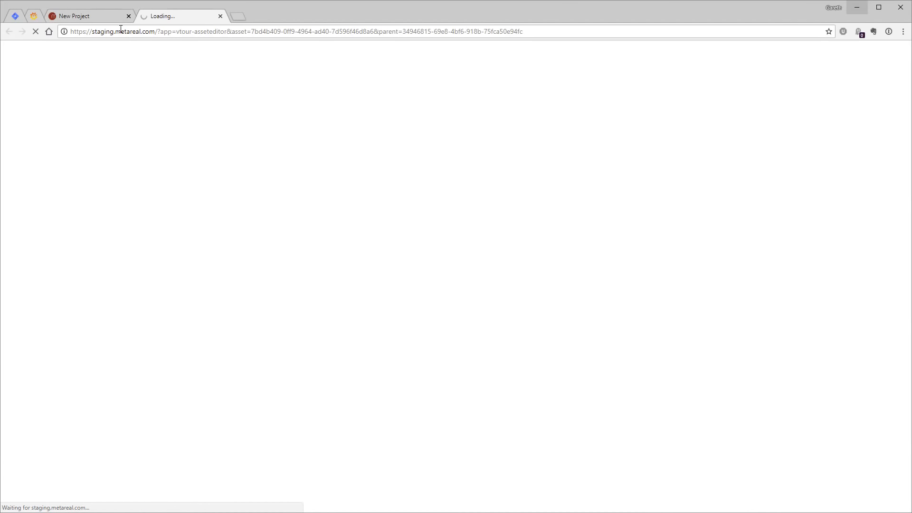
pyautogui.click(83, 17)
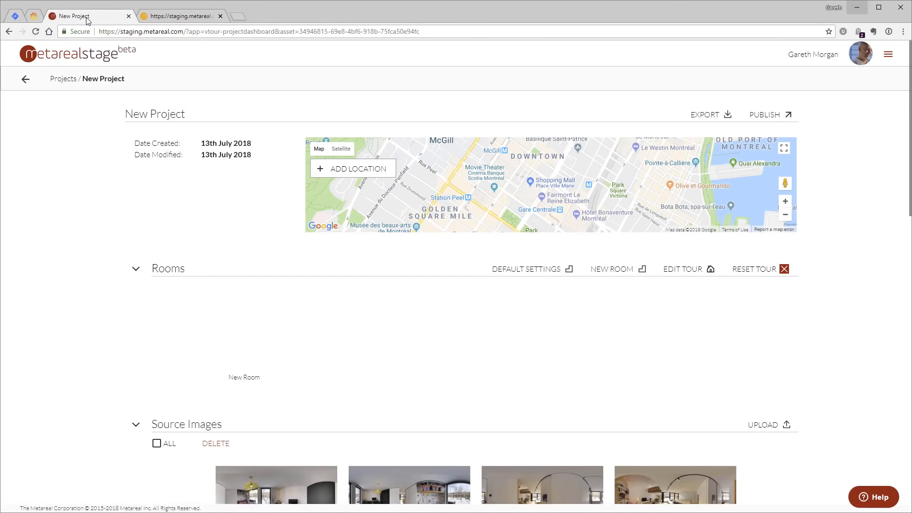
pyautogui.click(188, 18)
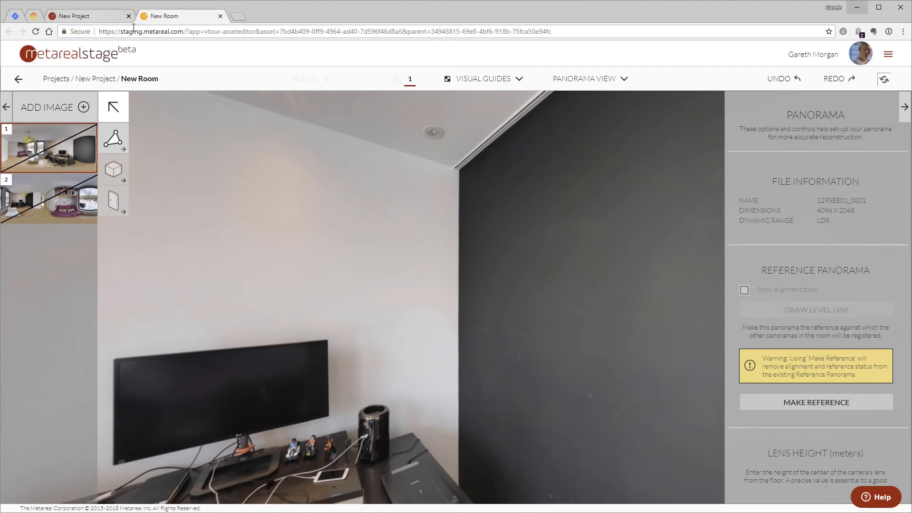
# Step: Open the room's second panorama, inspect its nadir on the floor, and make it the reference panorama
pyautogui.click(49, 198)
pyautogui.scroll(-3, 765, 350)
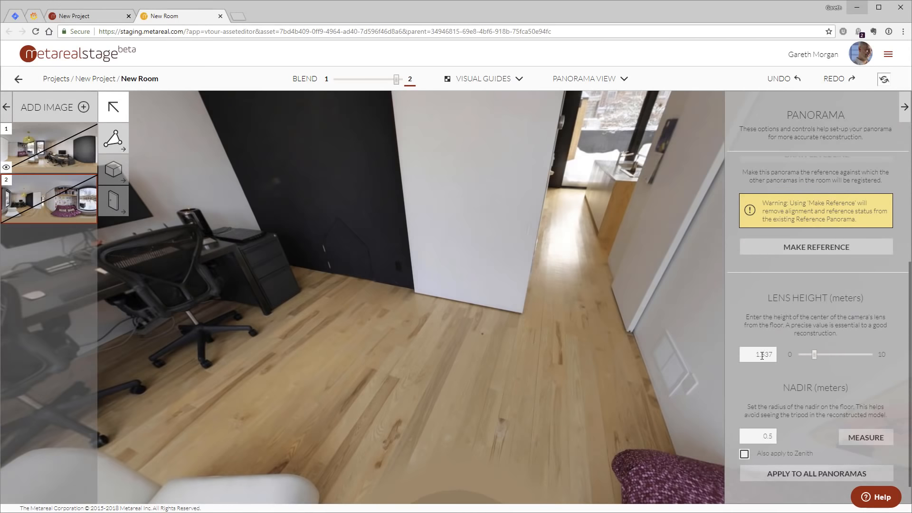
pyautogui.moveTo(460, 456); pyautogui.dragTo(448, 272)
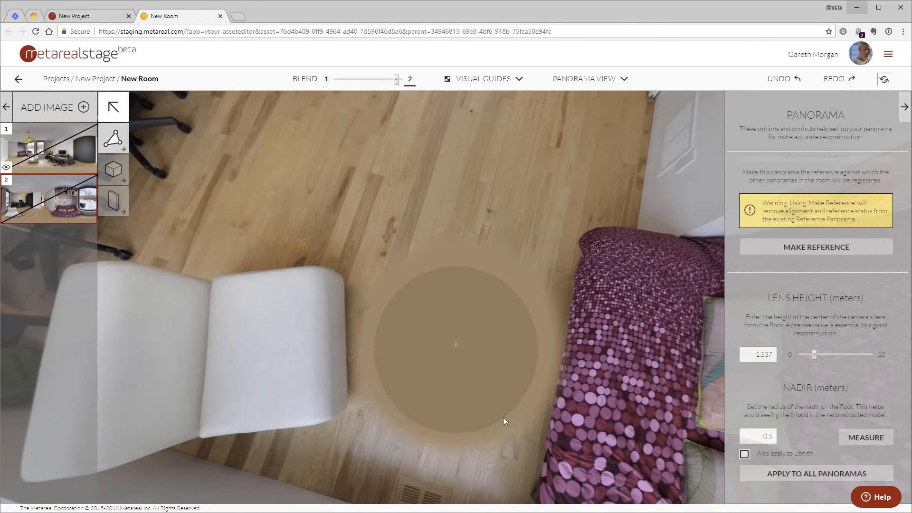
pyautogui.moveTo(414, 377); pyautogui.dragTo(398, 194)
pyautogui.moveTo(508, 409); pyautogui.dragTo(276, 187)
pyautogui.click(817, 247)
# Step: Align the red alignment line with the base of the wall under the large window, fine-tuning both endpoints
pyautogui.moveTo(328, 393); pyautogui.dragTo(233, 213)
pyautogui.moveTo(453, 182); pyautogui.dragTo(688, 262)
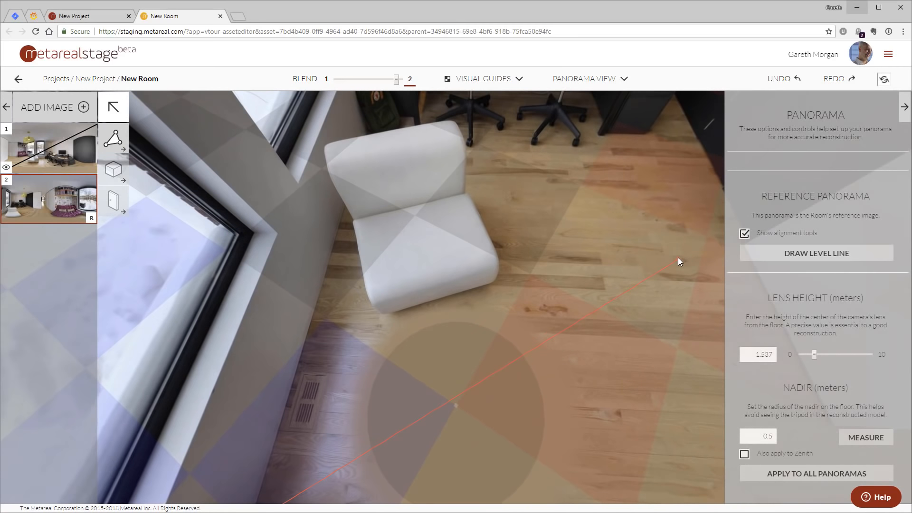
pyautogui.click(330, 260)
pyautogui.moveTo(354, 309); pyautogui.dragTo(545, 319)
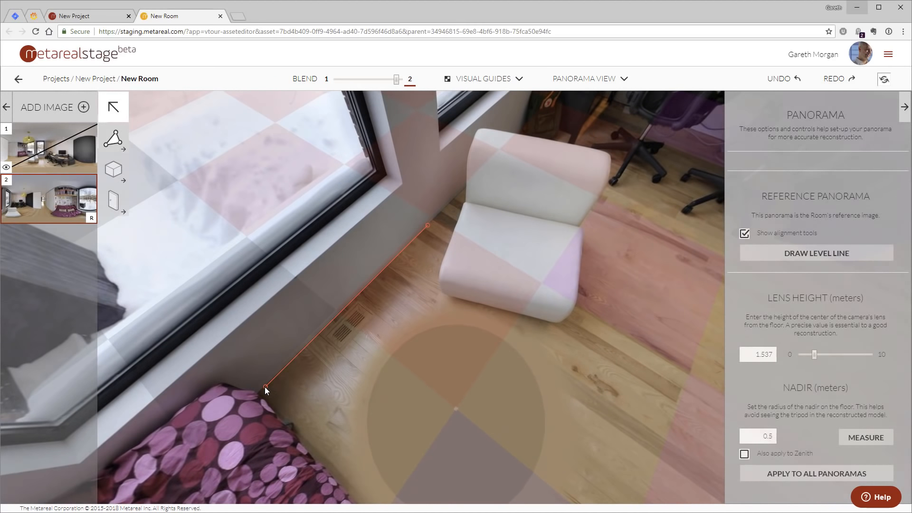
pyautogui.moveTo(265, 387); pyautogui.dragTo(264, 387)
pyautogui.moveTo(427, 224); pyautogui.dragTo(432, 221)
# Step: Draw a vertical level line along the wall edge beside the sofa alcove
pyautogui.moveTo(626, 323); pyautogui.dragTo(232, 321)
pyautogui.moveTo(561, 309); pyautogui.dragTo(333, 290)
pyautogui.click(816, 253)
pyautogui.moveTo(551, 112); pyautogui.dragTo(529, 454)
# Step: Draw a second vertical level line along the edge of the large window, next to the smaller window
pyautogui.moveTo(415, 382); pyautogui.dragTo(596, 387)
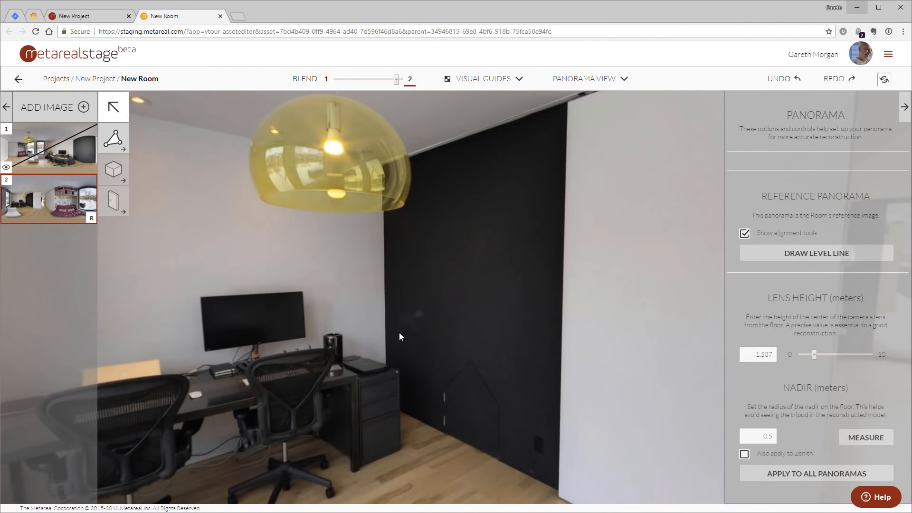
pyautogui.moveTo(400, 334); pyautogui.dragTo(618, 332)
pyautogui.click(816, 253)
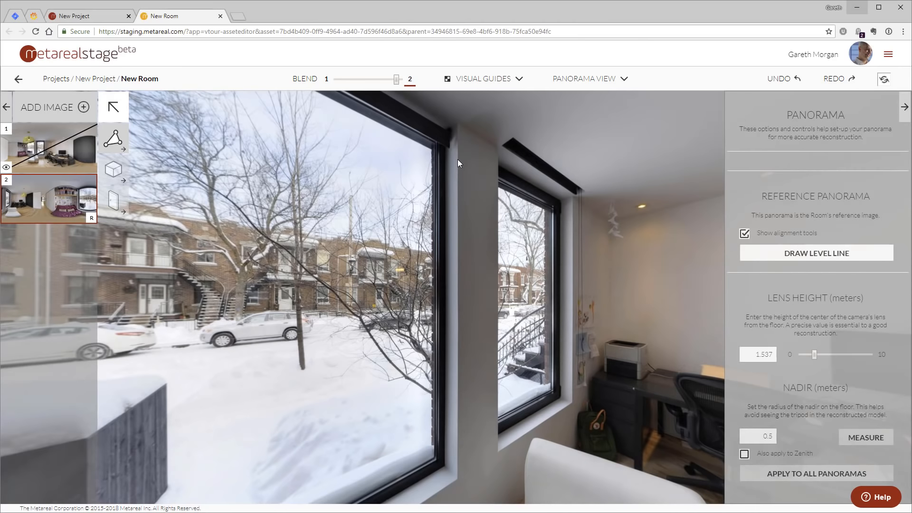
pyautogui.moveTo(458, 162); pyautogui.dragTo(458, 459)
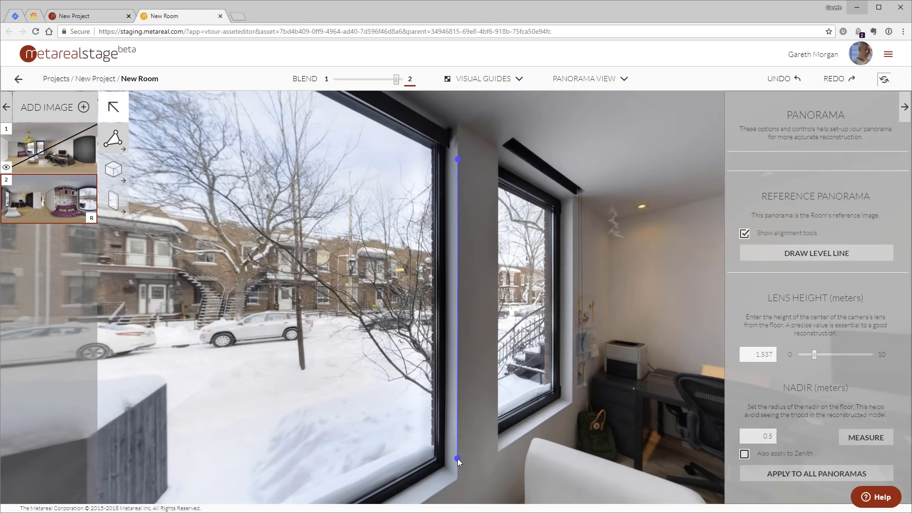
# Step: Draw a third vertical level line along the edge of the large window nearest the sofa and shelves
pyautogui.moveTo(565, 376); pyautogui.dragTo(438, 364)
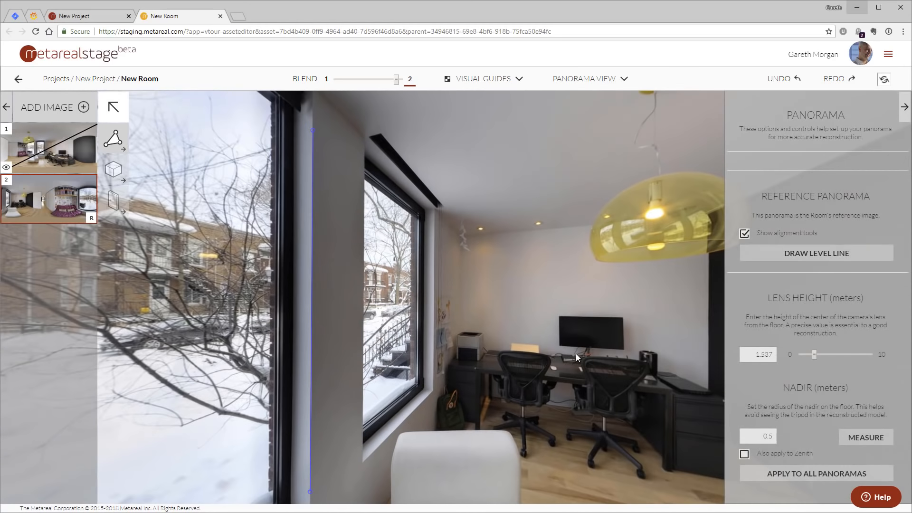
pyautogui.moveTo(575, 353); pyautogui.dragTo(417, 344)
pyautogui.moveTo(490, 332); pyautogui.dragTo(218, 320)
pyautogui.moveTo(454, 348); pyautogui.dragTo(271, 328)
pyautogui.moveTo(557, 328); pyautogui.dragTo(230, 318)
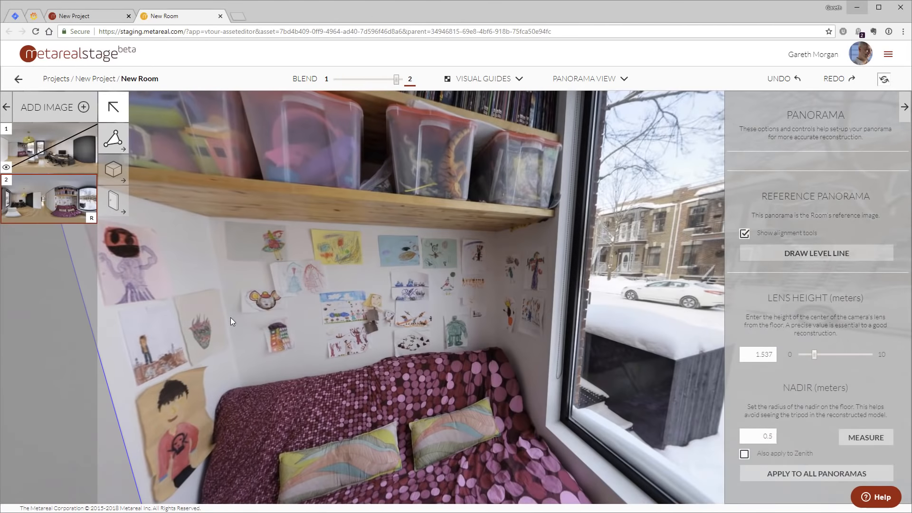
pyautogui.moveTo(395, 316); pyautogui.dragTo(311, 364)
pyautogui.click(823, 252)
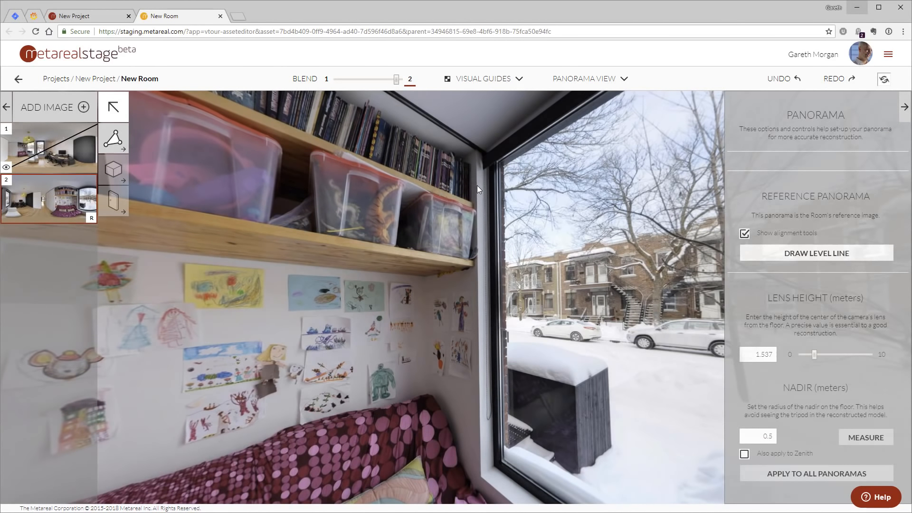
pyautogui.moveTo(477, 185); pyautogui.dragTo(478, 461)
# Step: Check the reference panorama against the grid in Levelling View and return to Panorama View
pyautogui.click(596, 79)
pyautogui.click(590, 134)
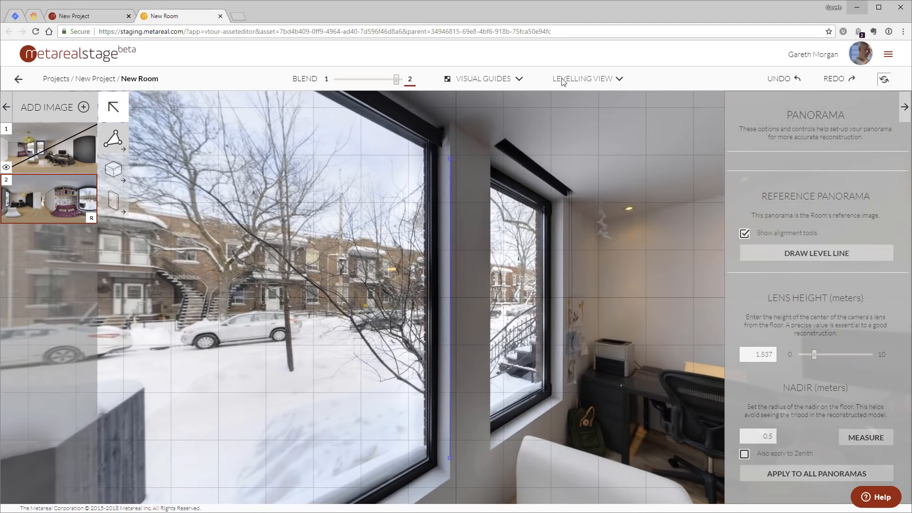
pyautogui.click(564, 81)
pyautogui.click(580, 99)
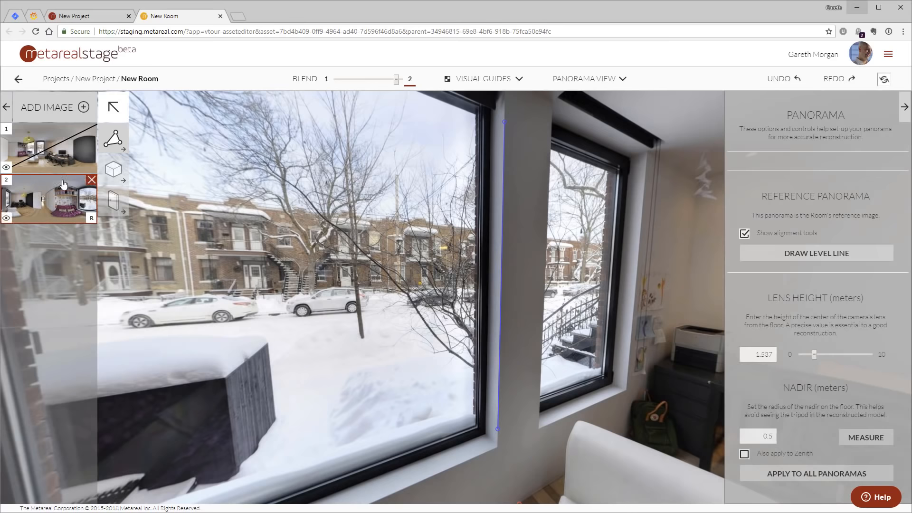
# Step: Look through the images available for the room and close the list without adding any
pyautogui.click(43, 107)
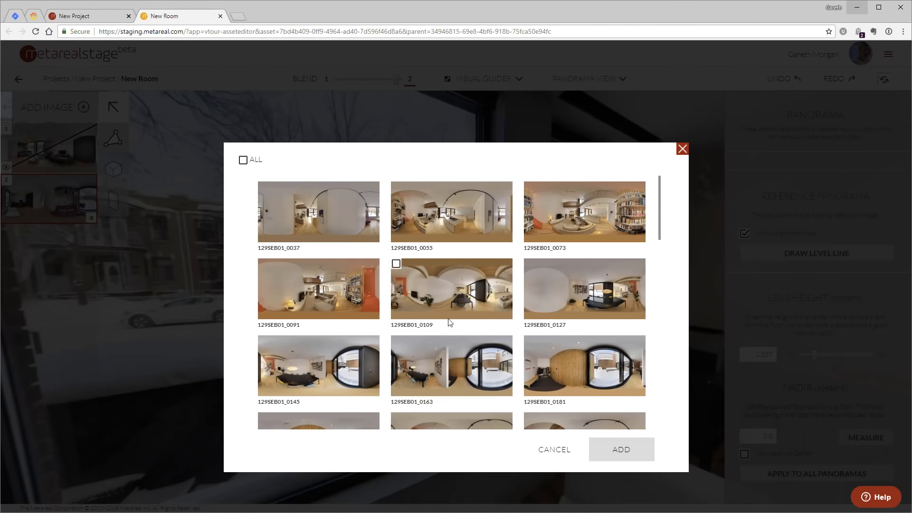
pyautogui.scroll(-10, 451, 319)
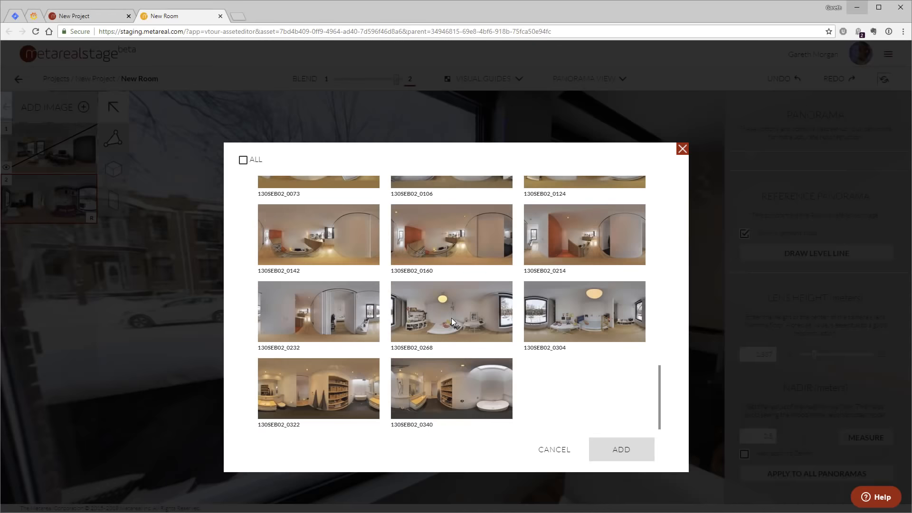
pyautogui.click(682, 149)
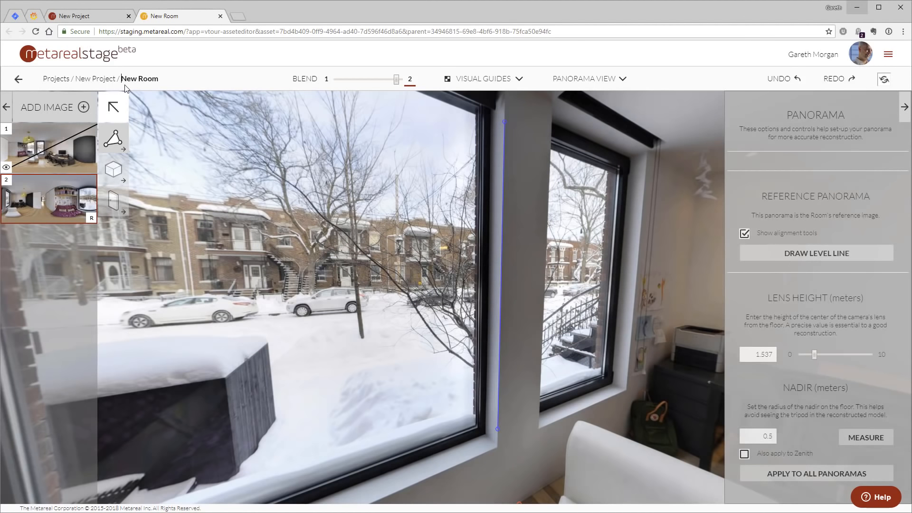
# Step: Rename the room to Downstairs Office
pyautogui.moveTo(122, 78); pyautogui.dragTo(161, 80)
pyautogui.write('Downstairs Office')
pyautogui.press('Return')
# Step: Switch to Plan View and inspect the room's alignment from above
pyautogui.click(589, 79)
pyautogui.click(583, 105)
pyautogui.moveTo(518, 267); pyautogui.dragTo(386, 195)
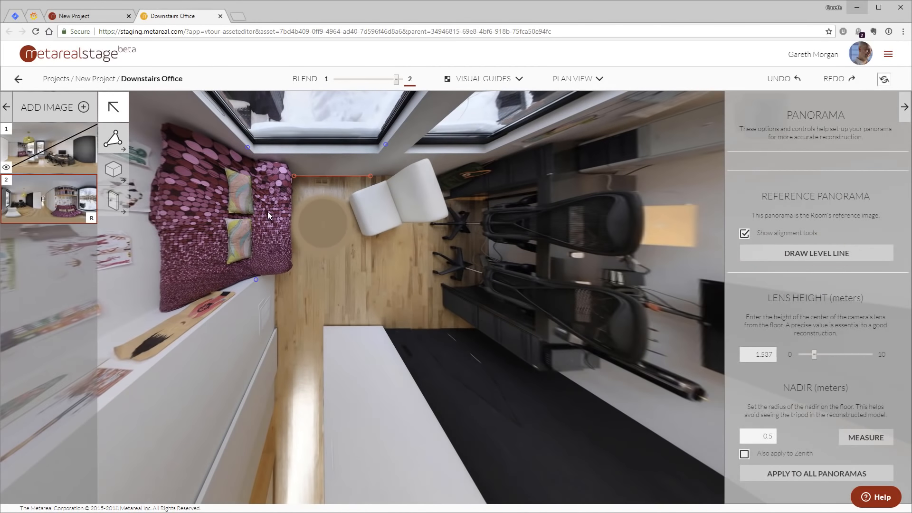
# Step: Check the room's vertical edges against the grid in Levelling View and return to Panorama View
pyautogui.click(588, 81)
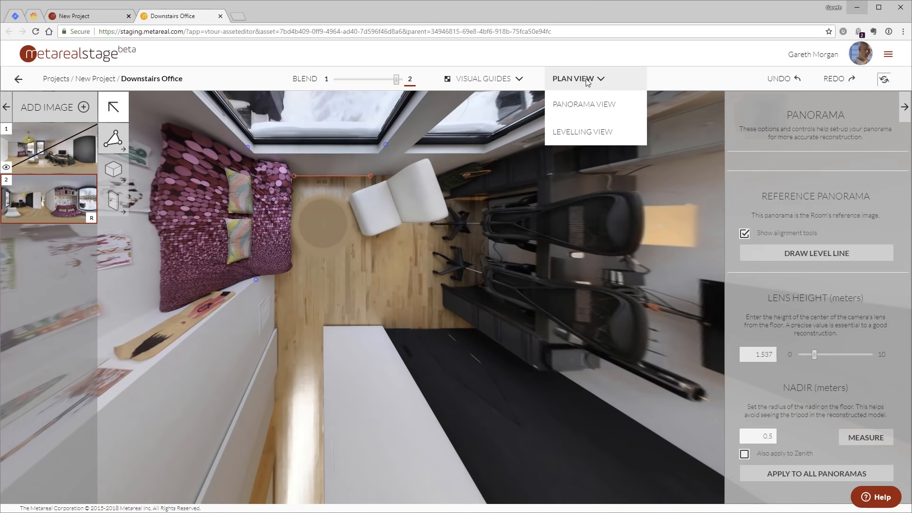
pyautogui.click(582, 135)
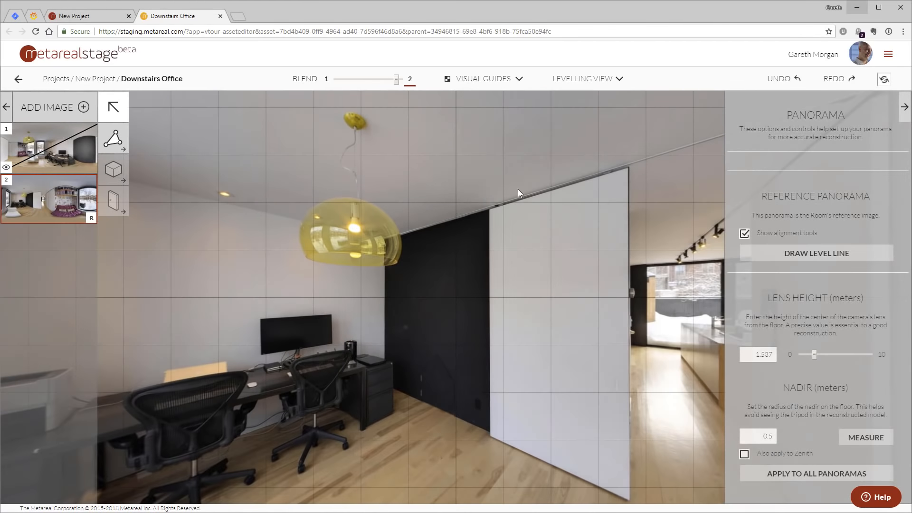
pyautogui.moveTo(518, 189); pyautogui.dragTo(406, 189)
pyautogui.moveTo(582, 189); pyautogui.dragTo(471, 189)
pyautogui.moveTo(547, 191); pyautogui.dragTo(335, 193)
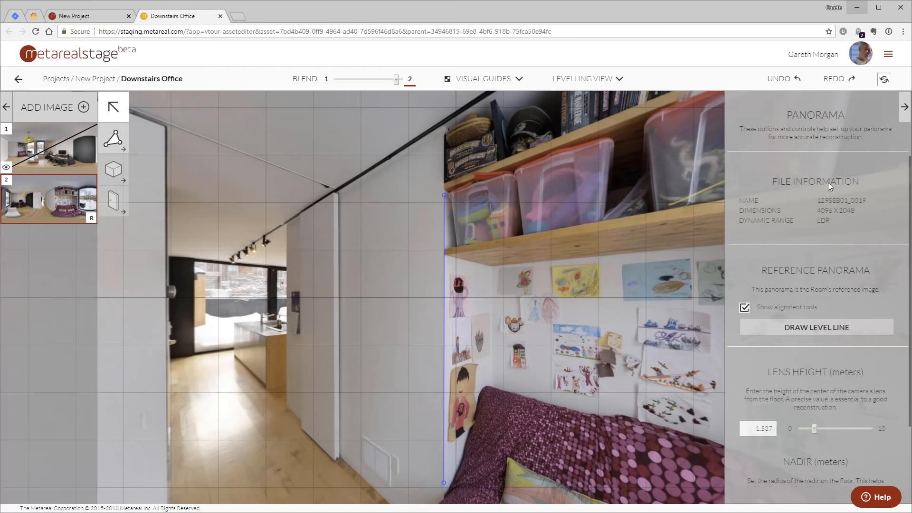
pyautogui.click(587, 78)
pyautogui.click(585, 102)
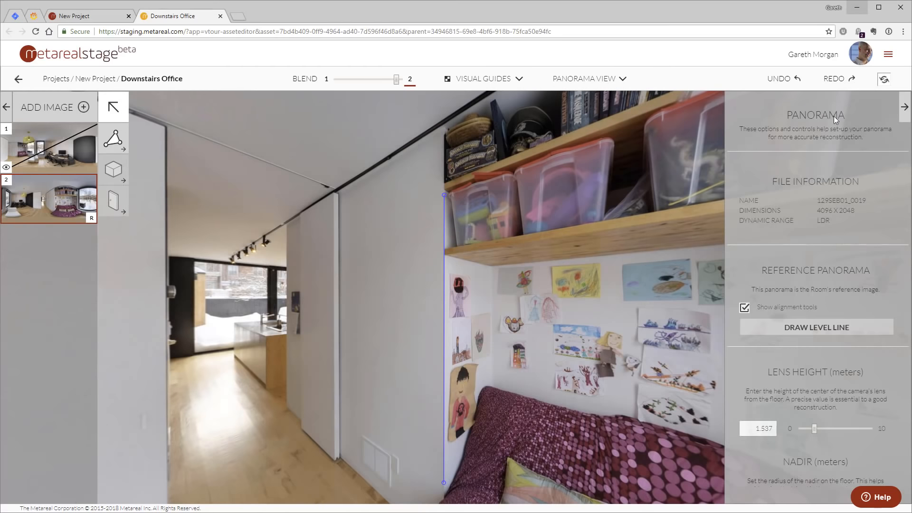
pyautogui.scroll(-2, 839, 233)
pyautogui.scroll(2, 836, 235)
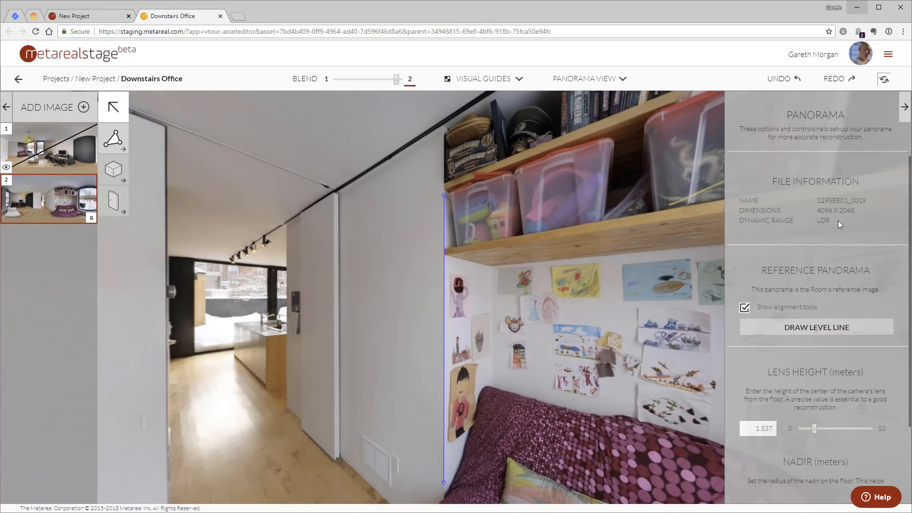
pyautogui.scroll(-2, 807, 269)
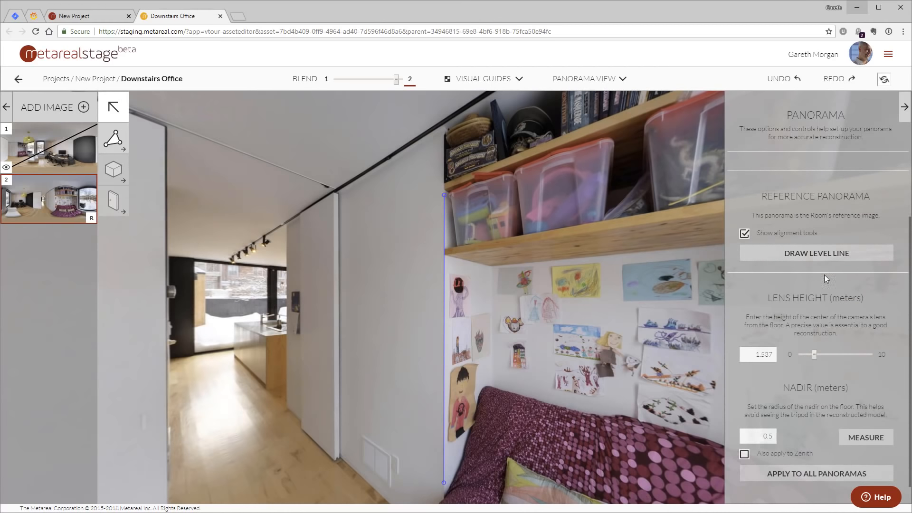
# Step: Hide the reference panorama's alignment tools, collapse its settings and turn the view towards the bed
pyautogui.click(745, 233)
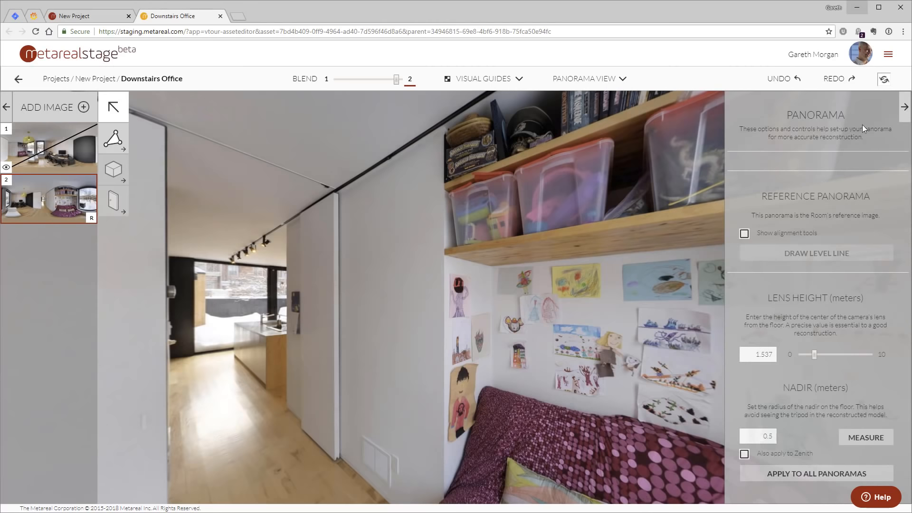
pyautogui.click(904, 107)
pyautogui.moveTo(876, 117); pyautogui.dragTo(537, 201)
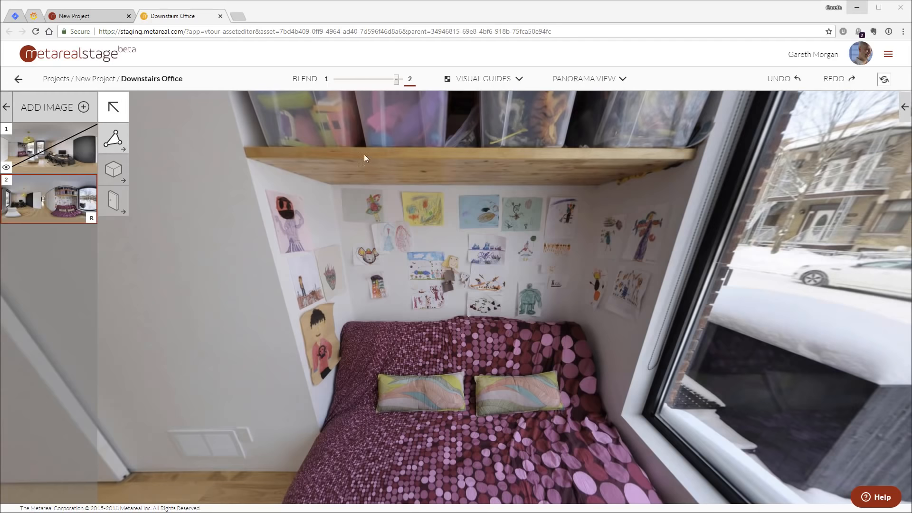
# Step: In Plan View, start drawing the floor outline from the doorway-side corner to the window wall behind the bed, with Protractor 1 snapping enabled
pyautogui.moveTo(592, 85)
pyautogui.click(584, 101)
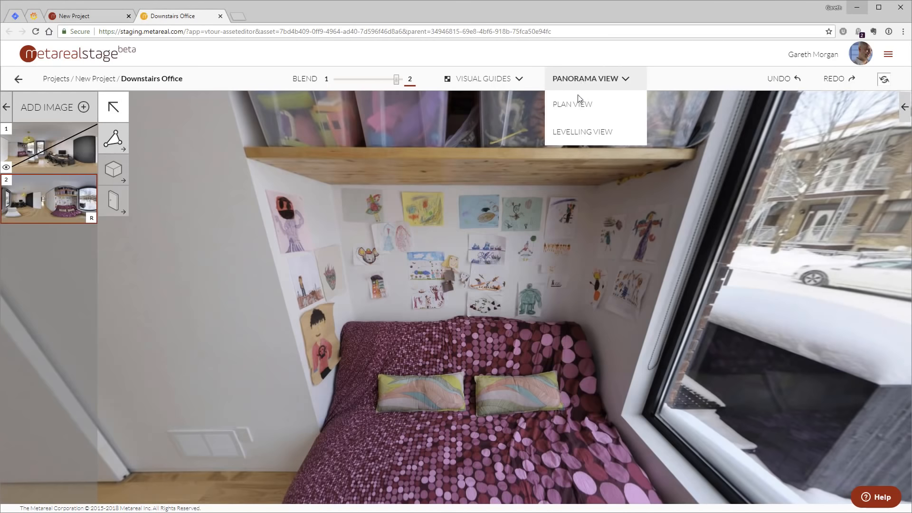
pyautogui.click(583, 100)
pyautogui.scroll(7, 346, 289)
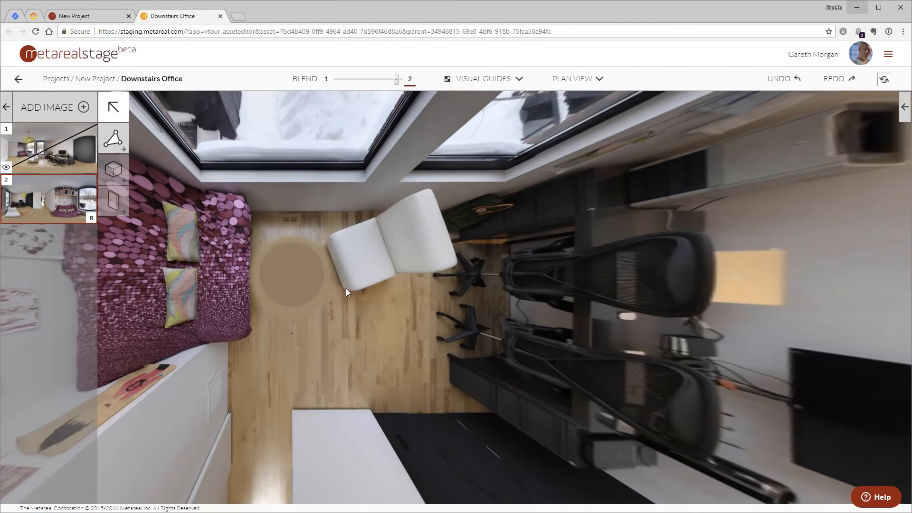
pyautogui.scroll(-5, 346, 289)
pyautogui.moveTo(353, 286); pyautogui.dragTo(385, 277)
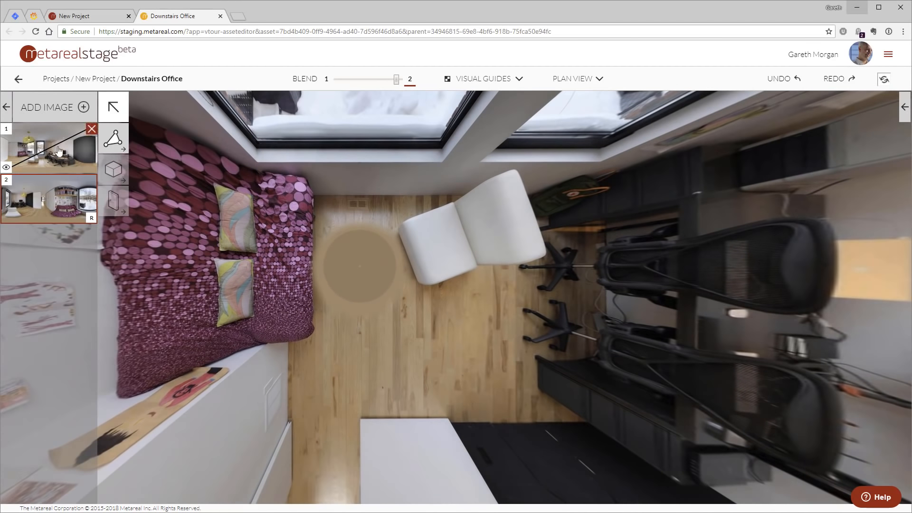
pyautogui.click(109, 139)
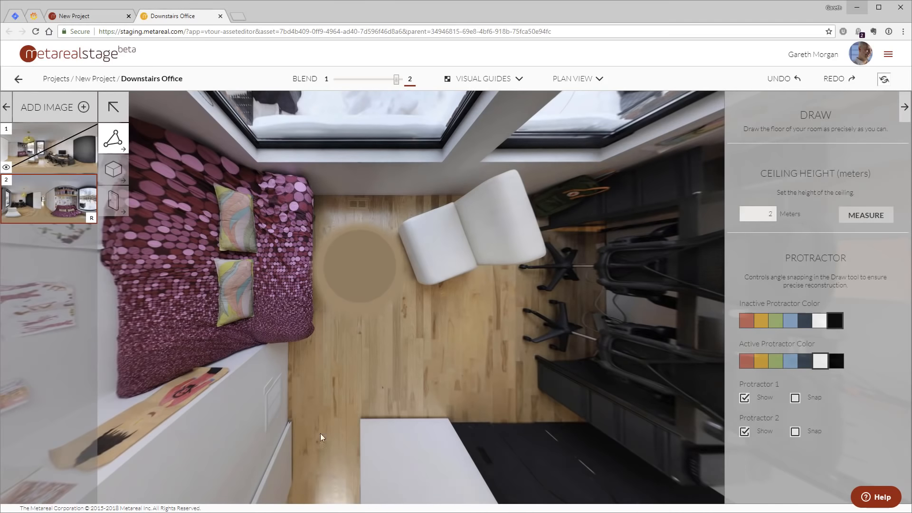
pyautogui.click(288, 421)
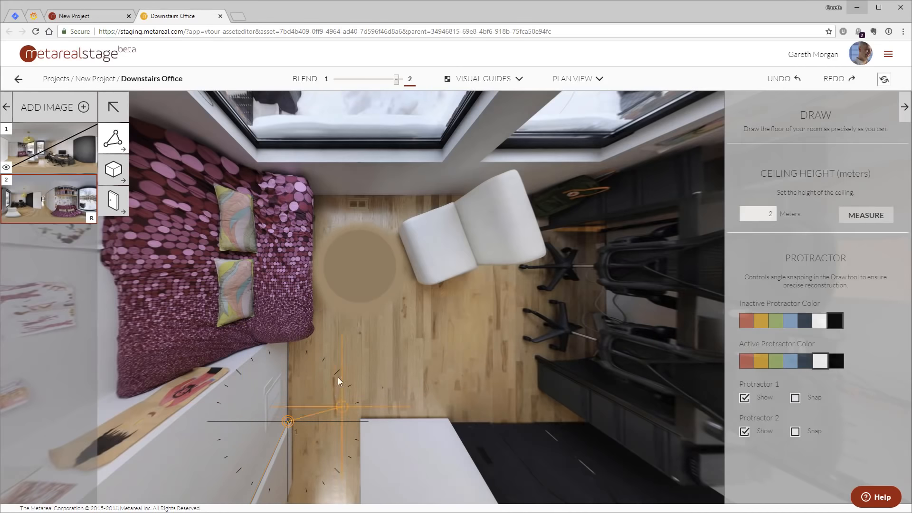
pyautogui.press('shift')
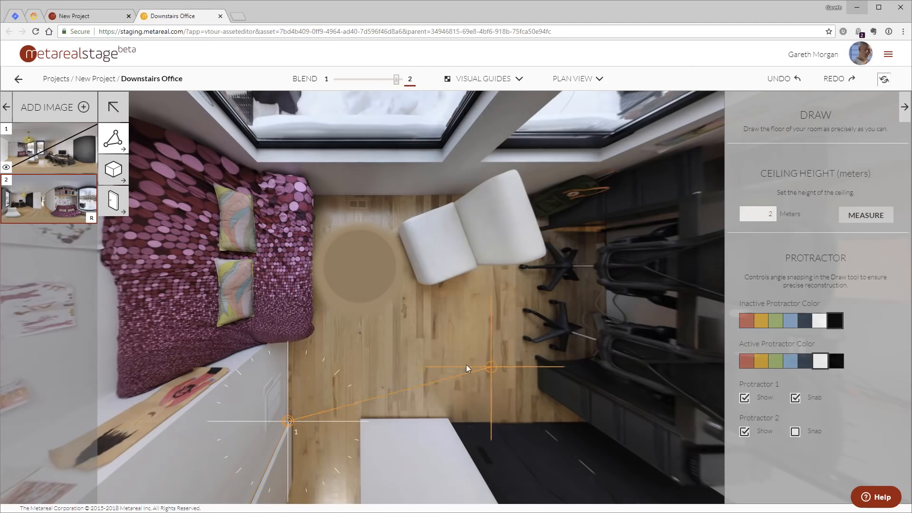
pyautogui.click(261, 195)
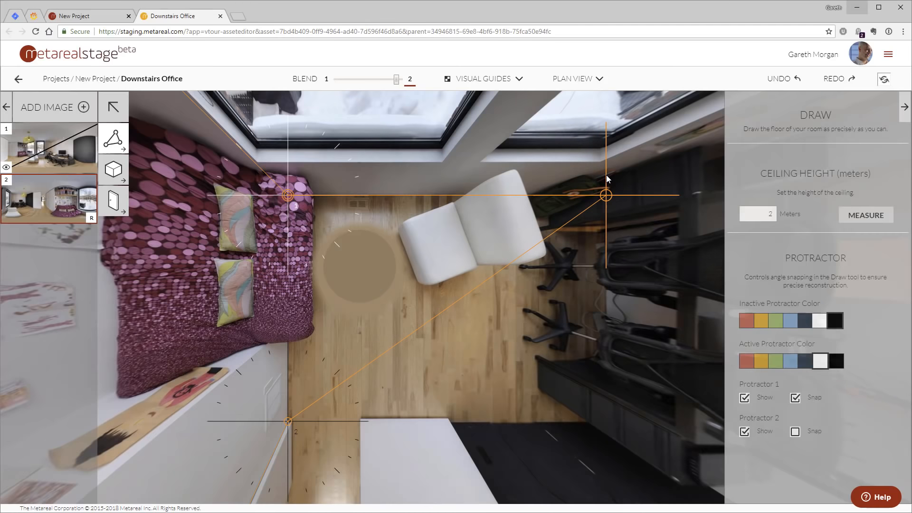
# Step: Complete the rectangular floor outline with its two desk-side corners, enabling Protractor 2 snapping for the last one
pyautogui.click(607, 176)
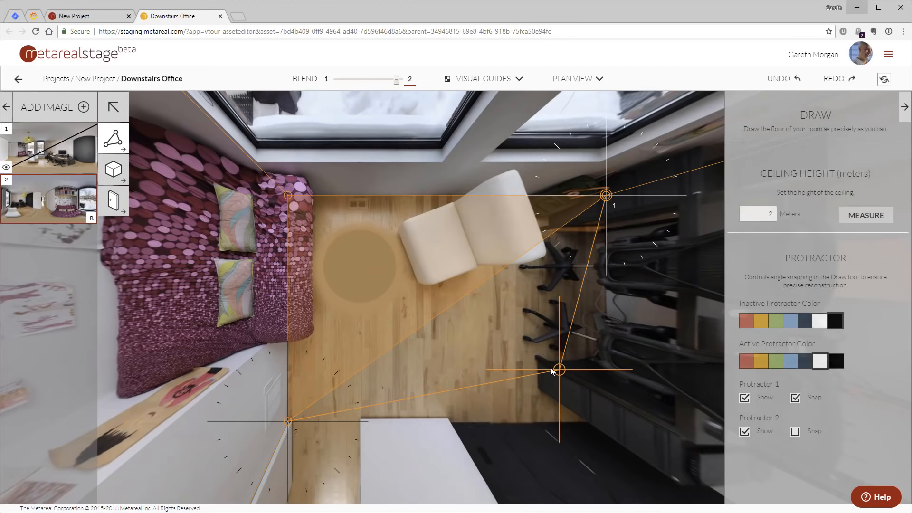
pyautogui.press('2')
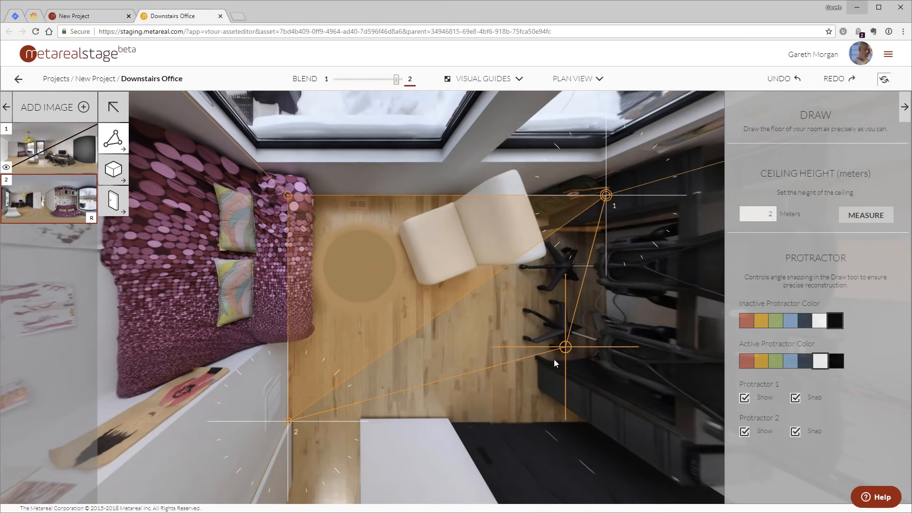
pyautogui.click(607, 424)
pyautogui.click(607, 423)
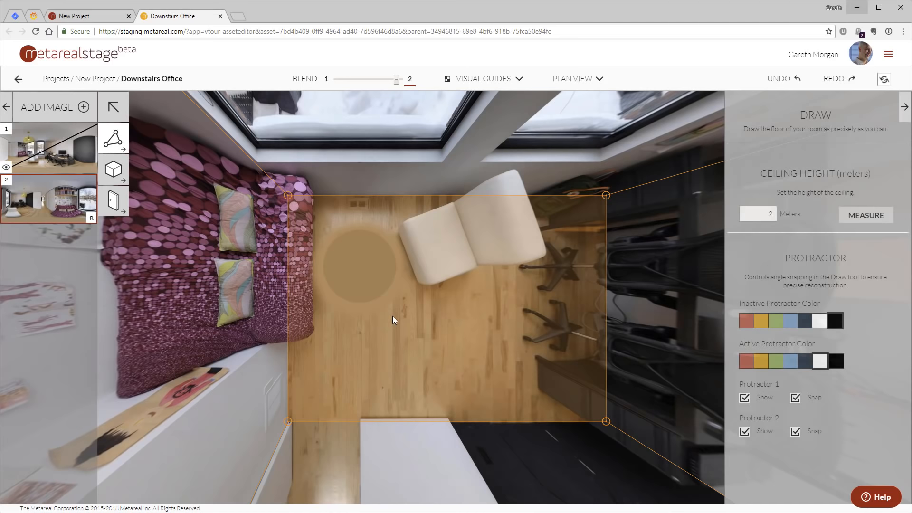
# Step: In Panorama View, set the ceiling height to 2.55 meters by measuring from the floor to the ceiling near the window-side desk corner
pyautogui.click(578, 79)
pyautogui.click(591, 107)
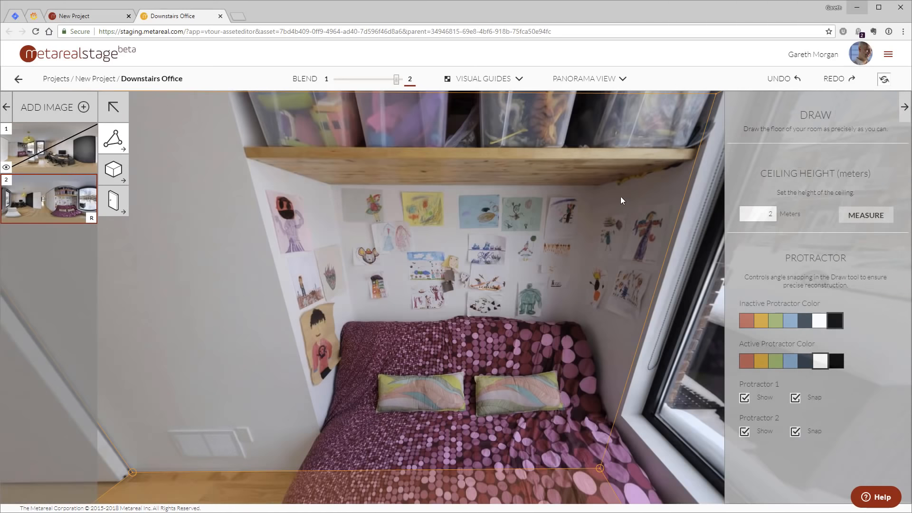
pyautogui.moveTo(550, 197)
pyautogui.mouseDown()
pyautogui.moveTo(313, 202)
pyautogui.moveTo(326, 270)
pyautogui.mouseUp()
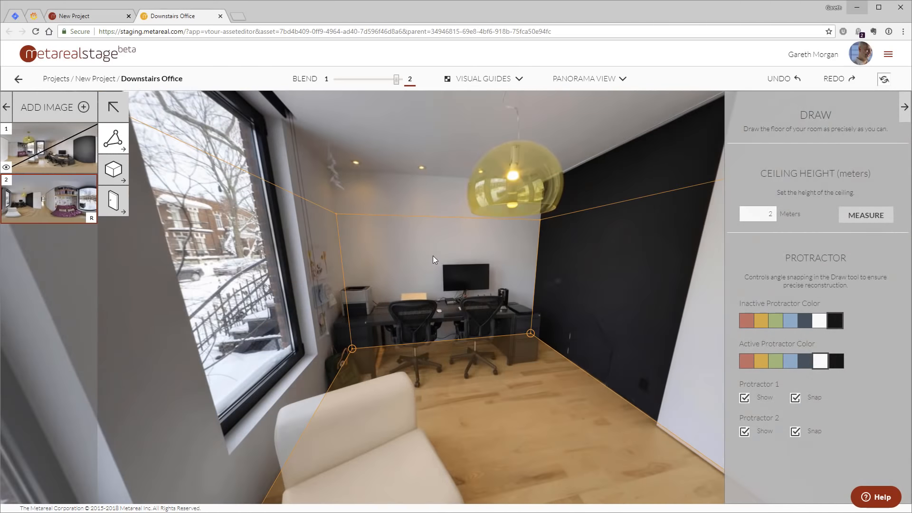
pyautogui.moveTo(532, 238); pyautogui.dragTo(299, 240)
pyautogui.moveTo(499, 251); pyautogui.dragTo(610, 275)
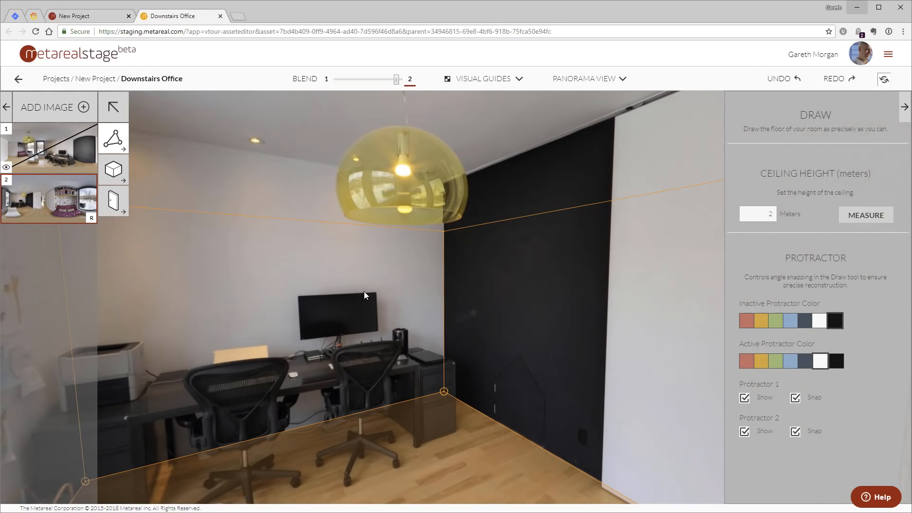
pyautogui.moveTo(364, 292); pyautogui.dragTo(471, 279)
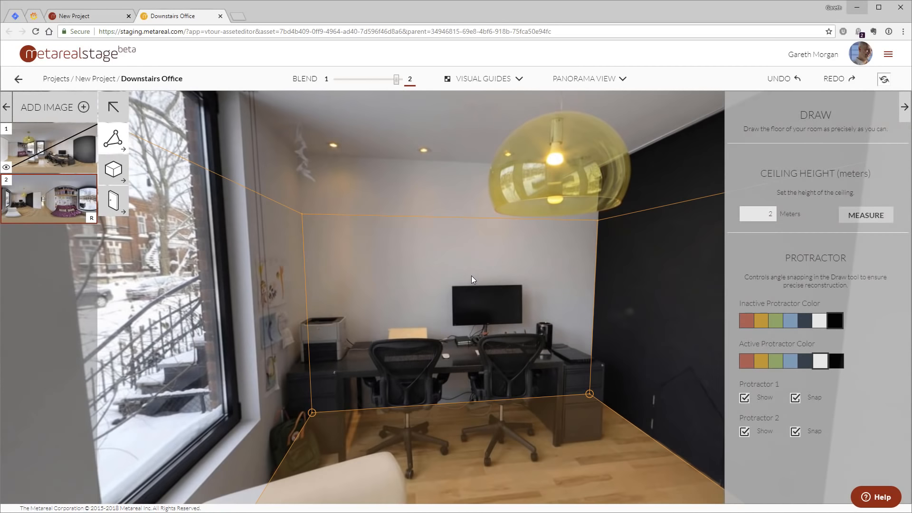
pyautogui.moveTo(361, 271); pyautogui.dragTo(492, 299)
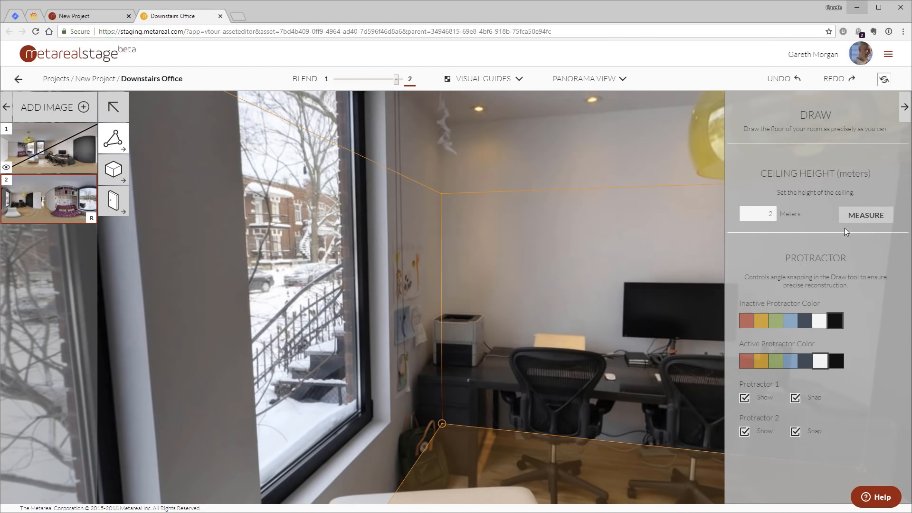
pyautogui.click(454, 427)
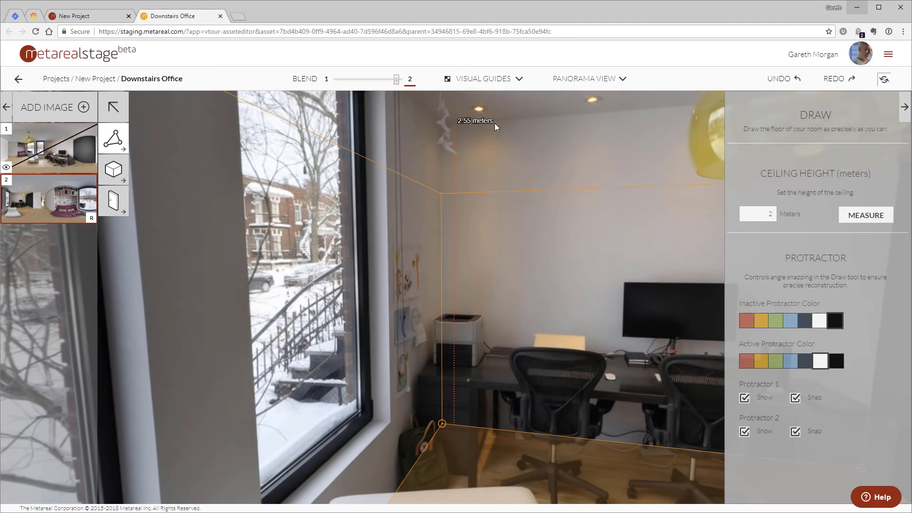
pyautogui.click(495, 123)
# Step: Check the drawn floor and ceiling edges against the walls around the desk, window and doorway
pyautogui.moveTo(562, 202); pyautogui.dragTo(380, 173)
pyautogui.scroll(-2, 477, 204)
pyautogui.moveTo(512, 213); pyautogui.dragTo(376, 188)
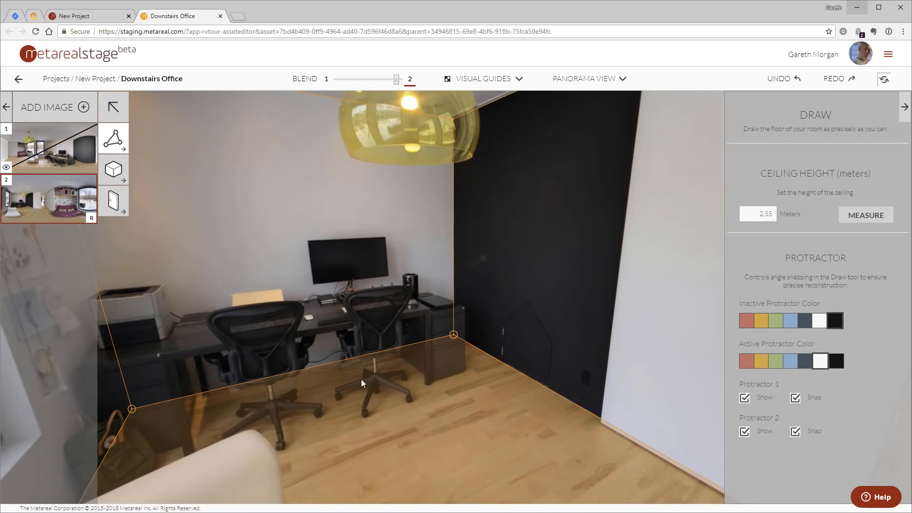
pyautogui.moveTo(271, 317); pyautogui.dragTo(531, 392)
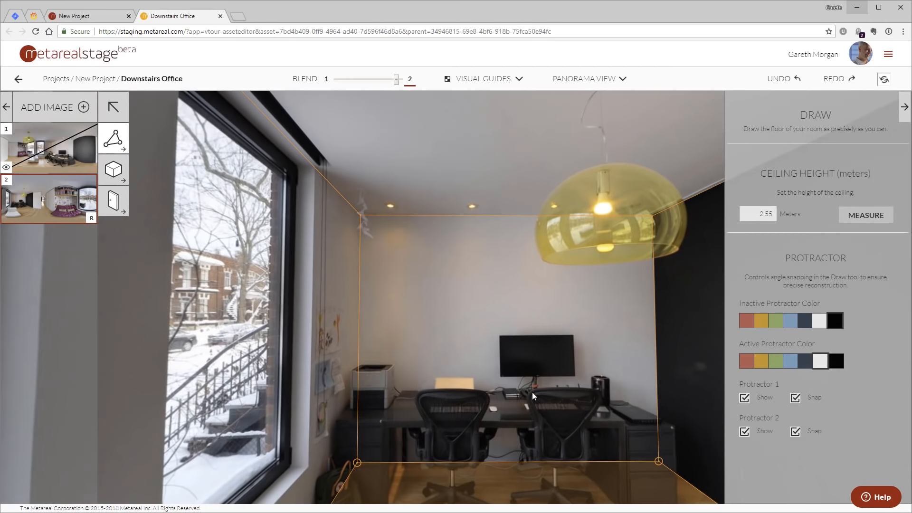
pyautogui.moveTo(446, 394); pyautogui.dragTo(659, 317)
pyautogui.moveTo(366, 363); pyautogui.dragTo(62, 271)
pyautogui.moveTo(531, 319); pyautogui.dragTo(356, 245)
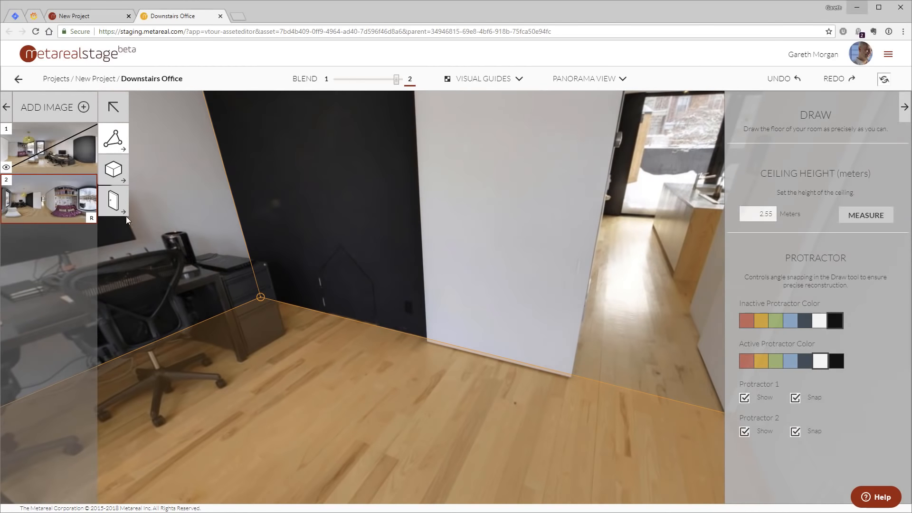
# Step: Add a point to the floor outline where the white wall ends at the doorway
pyautogui.moveTo(166, 260); pyautogui.dragTo(494, 130)
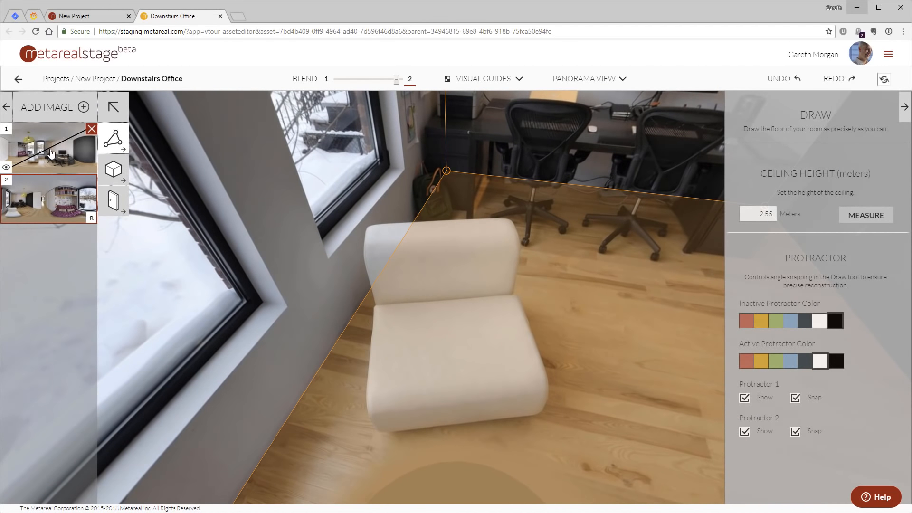
pyautogui.moveTo(340, 163); pyautogui.dragTo(195, 352)
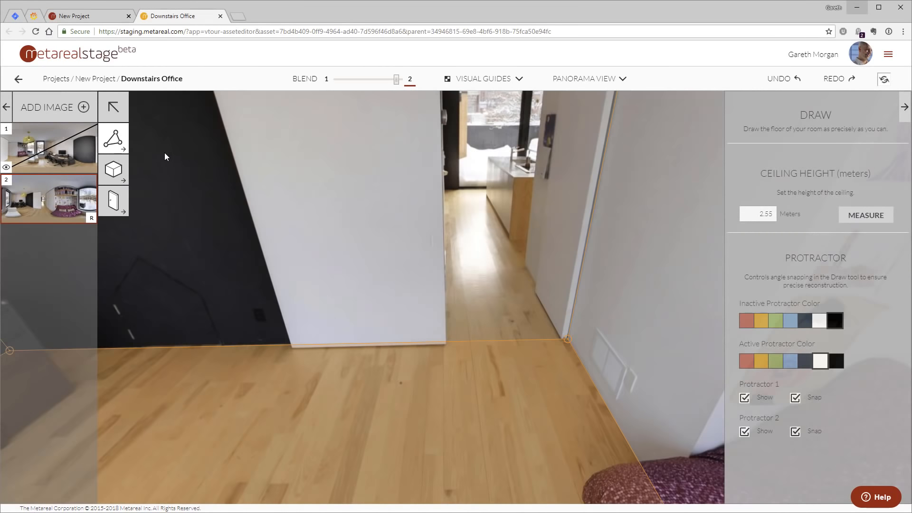
pyautogui.click(446, 342)
# Step: Select panorama 1 and, in Plan View, match the doorway-side outline corner to the same floor corner as its first alignment point
pyautogui.click(49, 154)
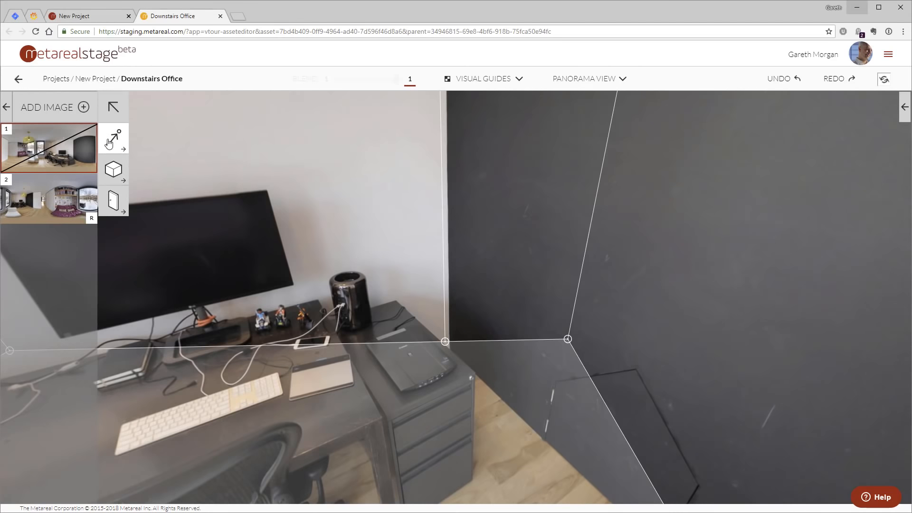
pyautogui.click(575, 81)
pyautogui.click(576, 101)
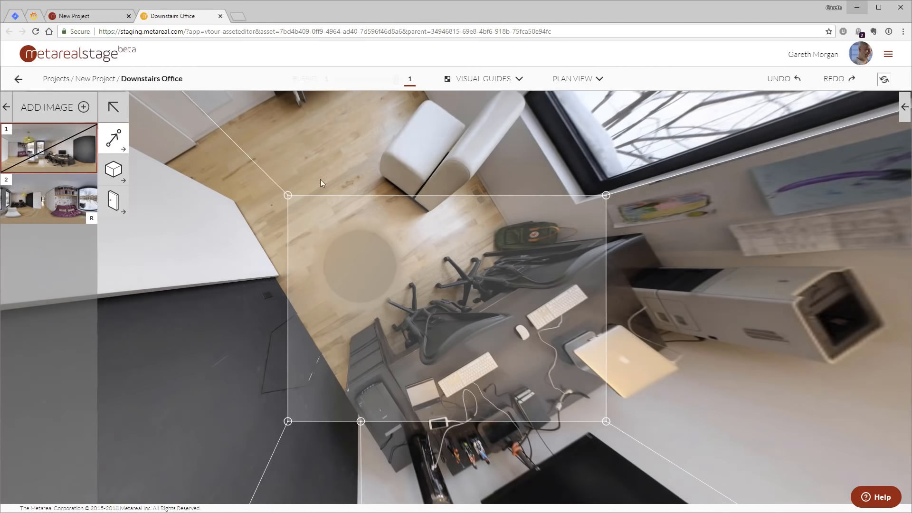
pyautogui.moveTo(474, 160); pyautogui.dragTo(418, 153)
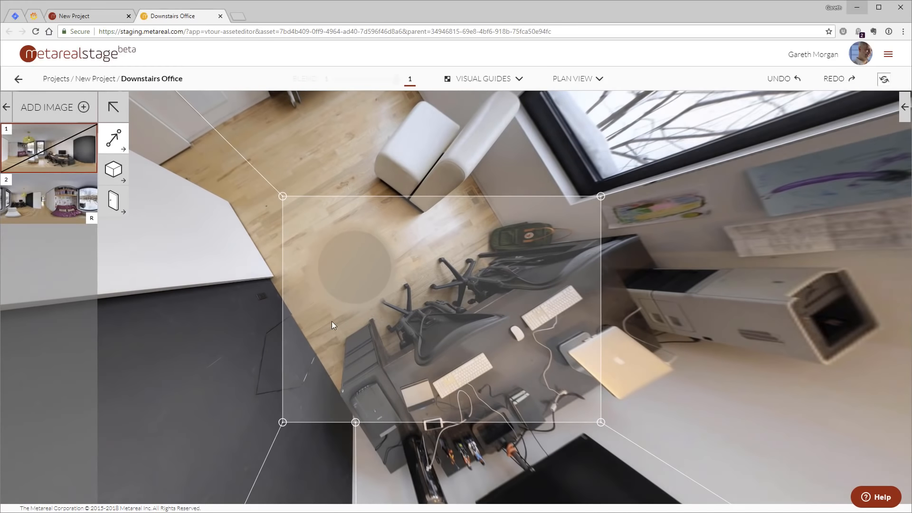
pyautogui.click(282, 422)
pyautogui.click(190, 143)
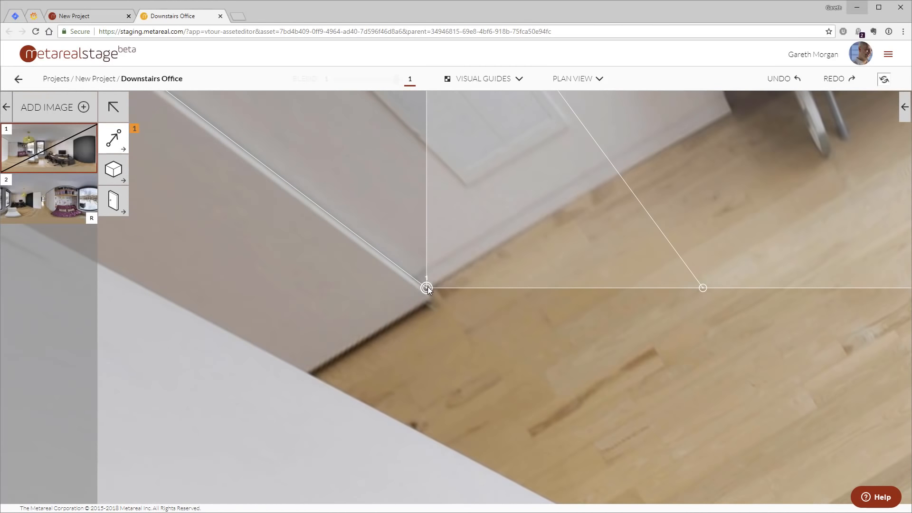
pyautogui.moveTo(428, 288); pyautogui.dragTo(429, 290)
pyautogui.scroll(-5, 535, 358)
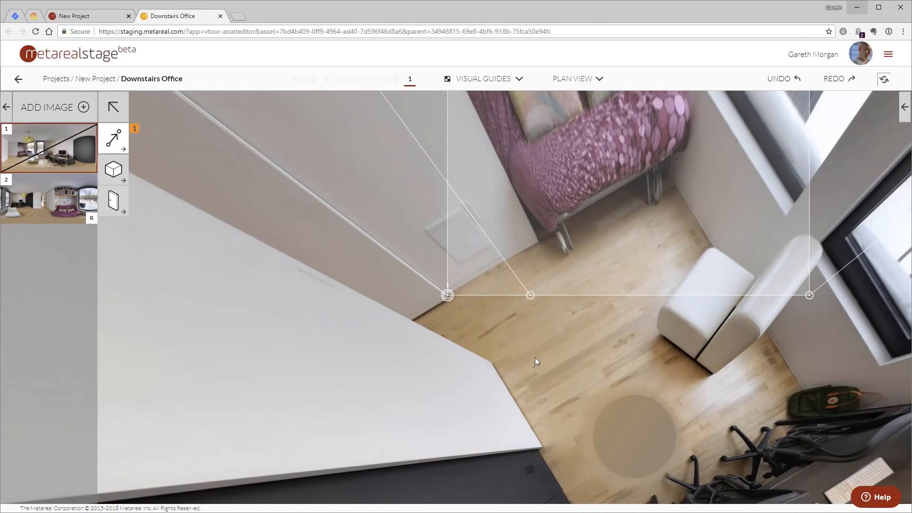
pyautogui.scroll(-1, 536, 358)
# Step: Match the outline corner between the desk and the window wall as panorama 1's second alignment point and fine-tune its position
pyautogui.moveTo(649, 375); pyautogui.dragTo(480, 397)
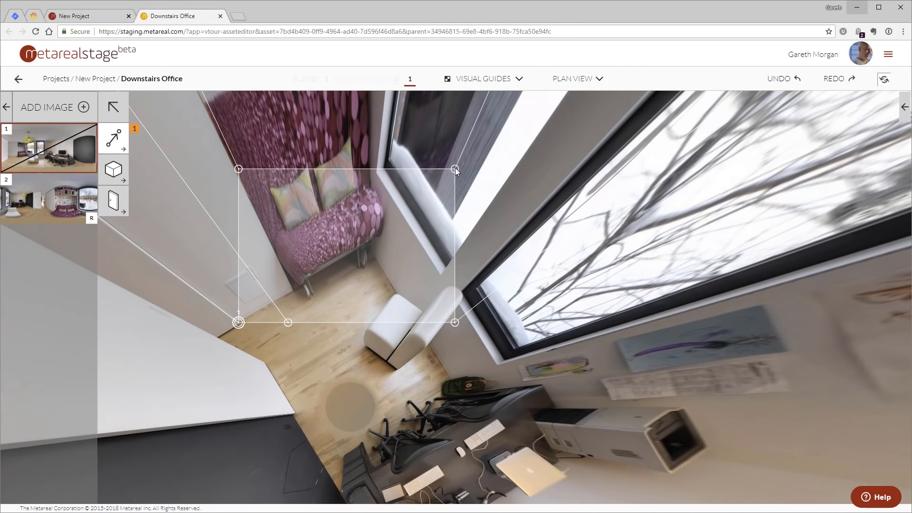
pyautogui.click(478, 424)
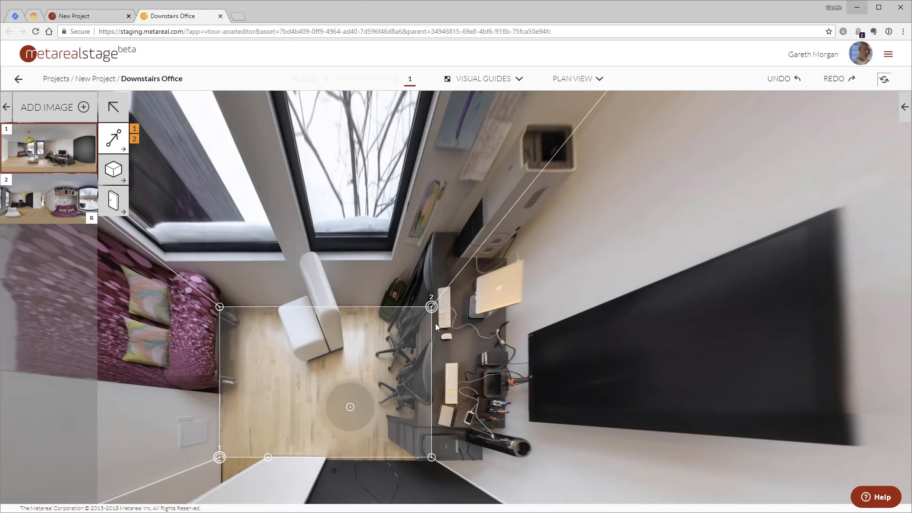
pyautogui.moveTo(436, 307); pyautogui.dragTo(436, 308)
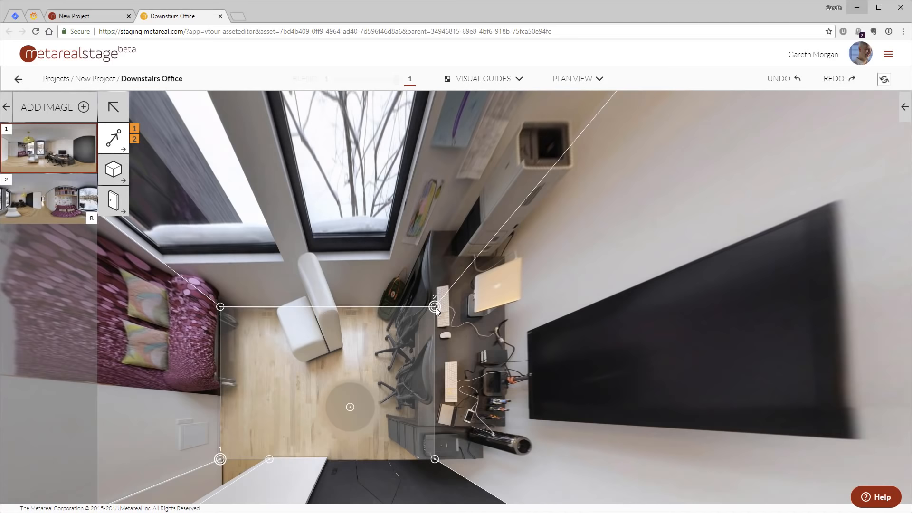
# Step: Check panorama 1's alignment with the floor outline along the window wall, bed and desk, and return to Panorama View
pyautogui.scroll(3, 335, 322)
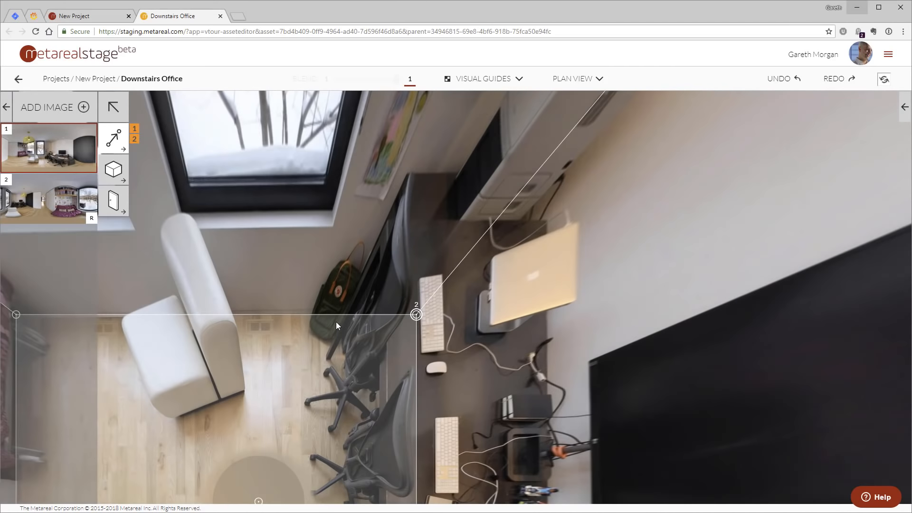
pyautogui.moveTo(306, 281); pyautogui.dragTo(546, 259)
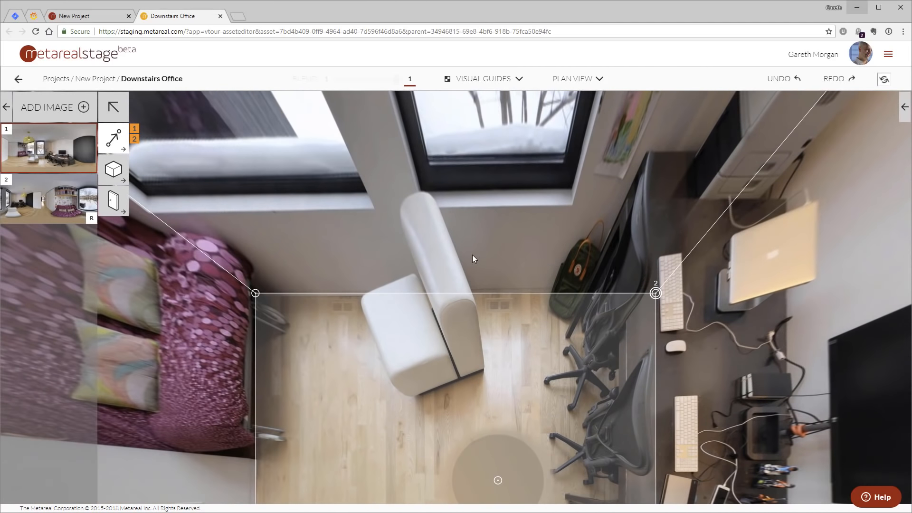
pyautogui.moveTo(561, 313); pyautogui.dragTo(451, 276)
pyautogui.scroll(-2, 451, 276)
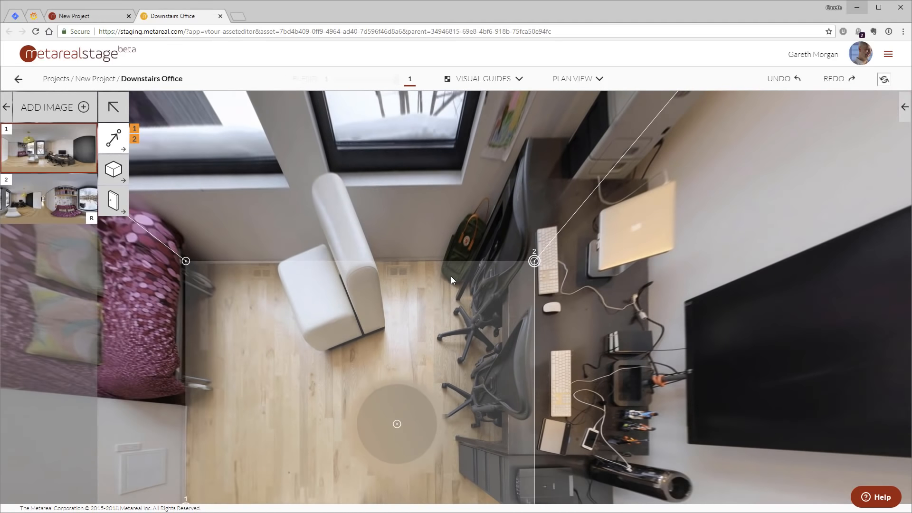
pyautogui.click(600, 78)
pyautogui.click(569, 101)
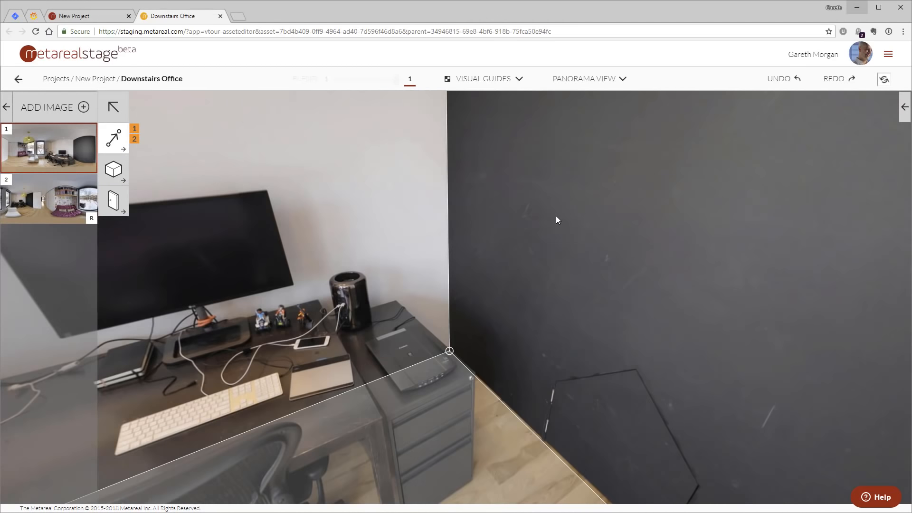
# Step: Fine-tune panorama 1's second alignment point at the outline corner between the desk and the window wall
pyautogui.moveTo(147, 150); pyautogui.dragTo(606, 270)
pyautogui.moveTo(614, 319); pyautogui.dragTo(523, 157)
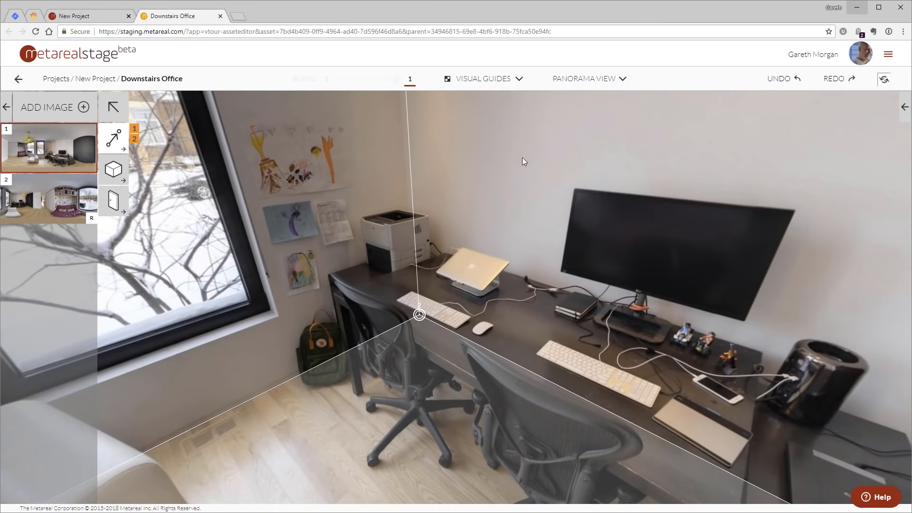
pyautogui.moveTo(464, 172); pyautogui.dragTo(464, 211)
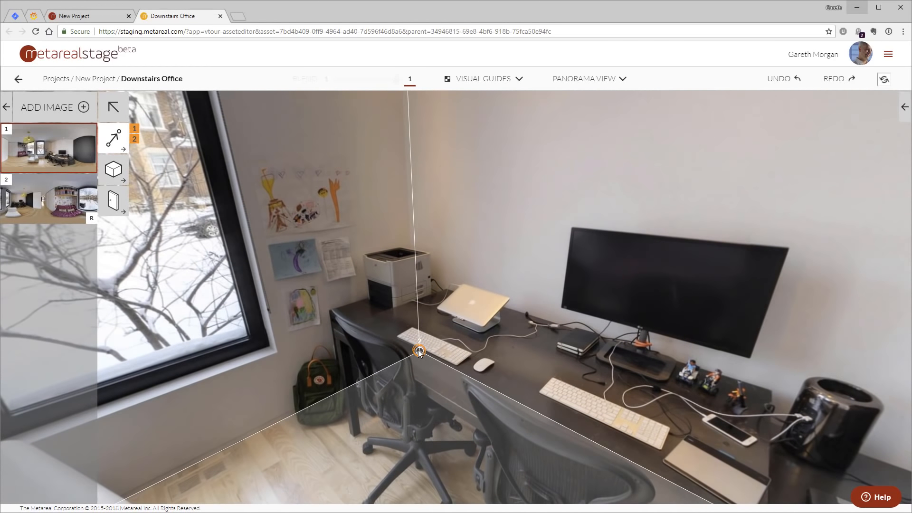
pyautogui.moveTo(418, 350); pyautogui.dragTo(418, 351)
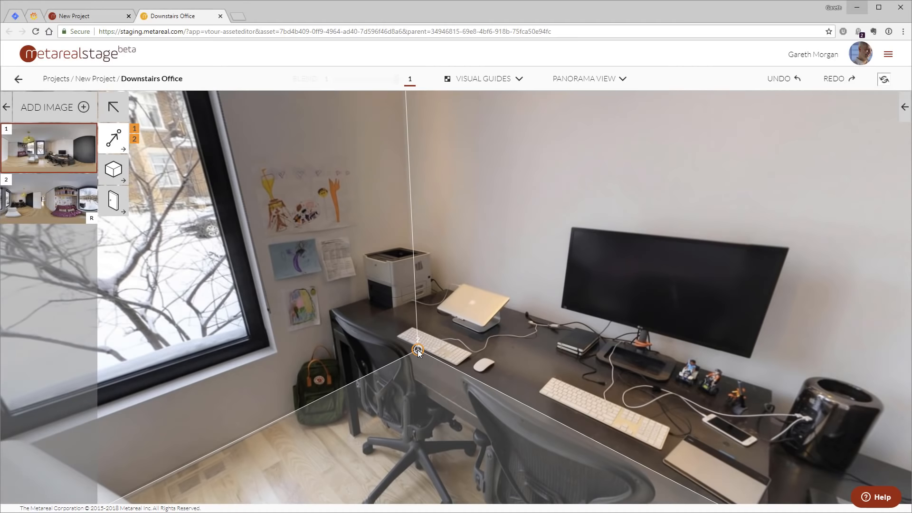
# Step: Match the outline corner between the desk wall and the black wall as panorama 1's third alignment point
pyautogui.moveTo(443, 345); pyautogui.dragTo(491, 236)
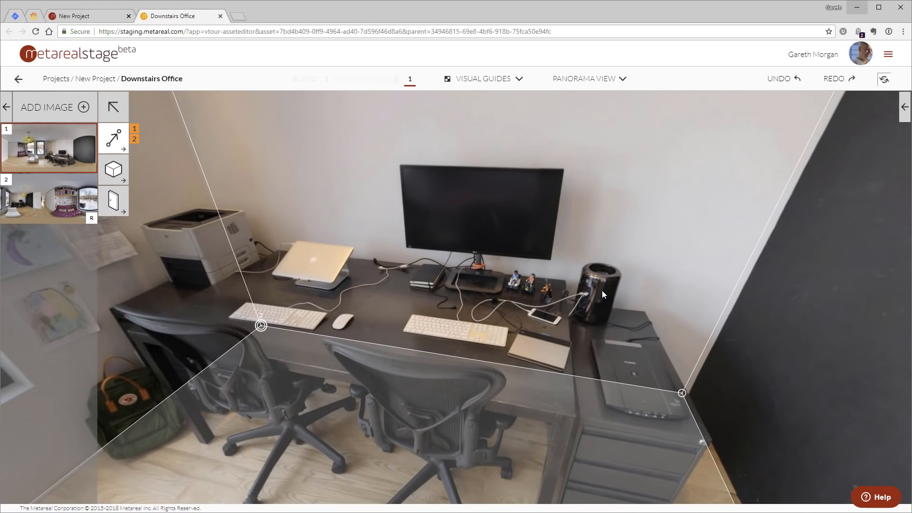
pyautogui.scroll(-5, 602, 290)
pyautogui.scroll(3, 602, 291)
pyautogui.moveTo(535, 288); pyautogui.dragTo(541, 402)
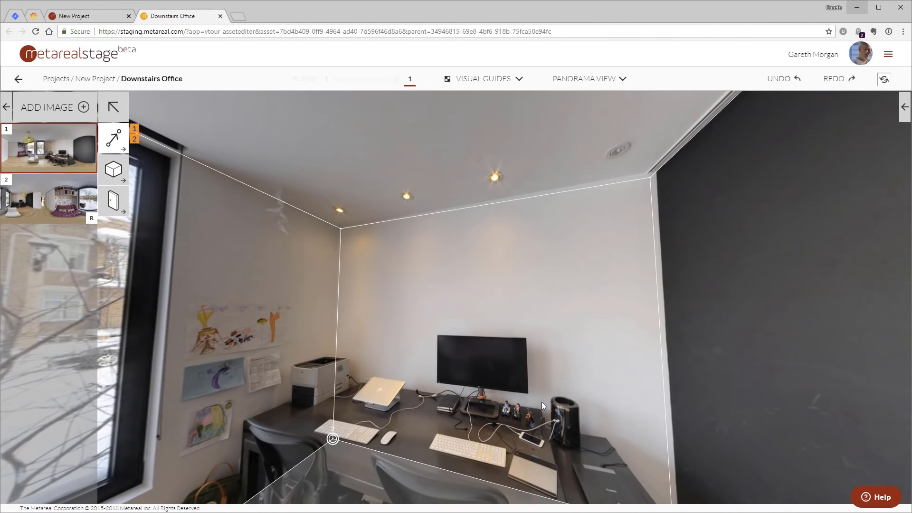
pyautogui.moveTo(633, 388); pyautogui.dragTo(570, 332)
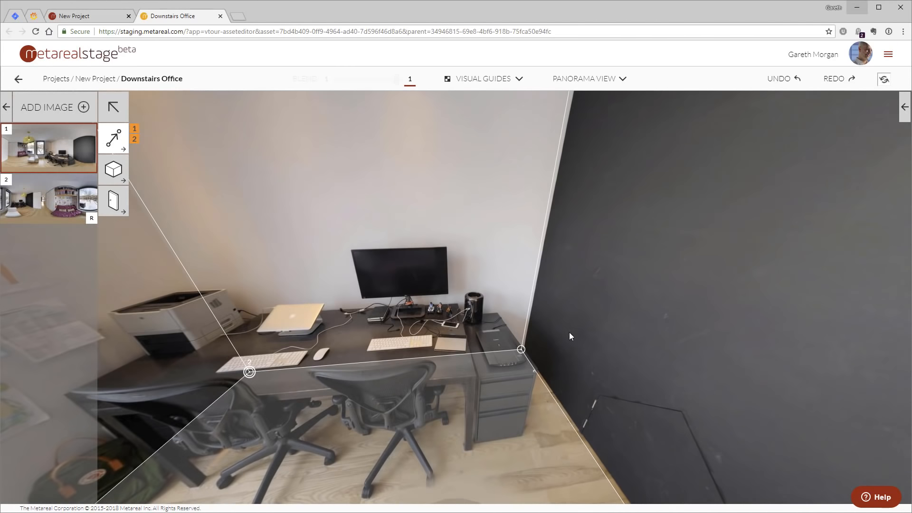
pyautogui.click(521, 349)
pyautogui.moveTo(521, 347); pyautogui.dragTo(488, 387)
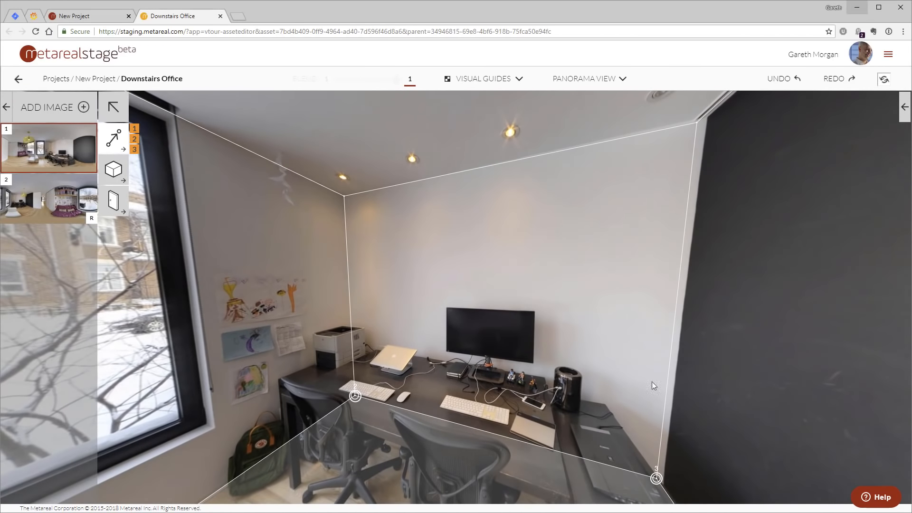
# Step: Leave the alignment tool and inspect the room outline from both panoramas along the walls, ceiling, sofa and desk
pyautogui.scroll(5, 711, 396)
pyautogui.moveTo(564, 347); pyautogui.dragTo(284, 332)
pyautogui.moveTo(419, 333); pyautogui.dragTo(175, 426)
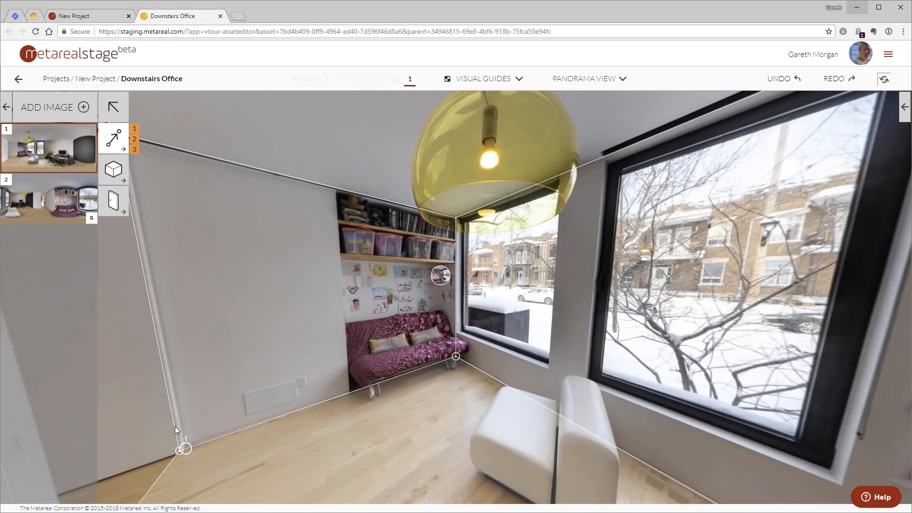
pyautogui.moveTo(230, 349); pyautogui.dragTo(86, 350)
pyautogui.moveTo(403, 378); pyautogui.dragTo(484, 427)
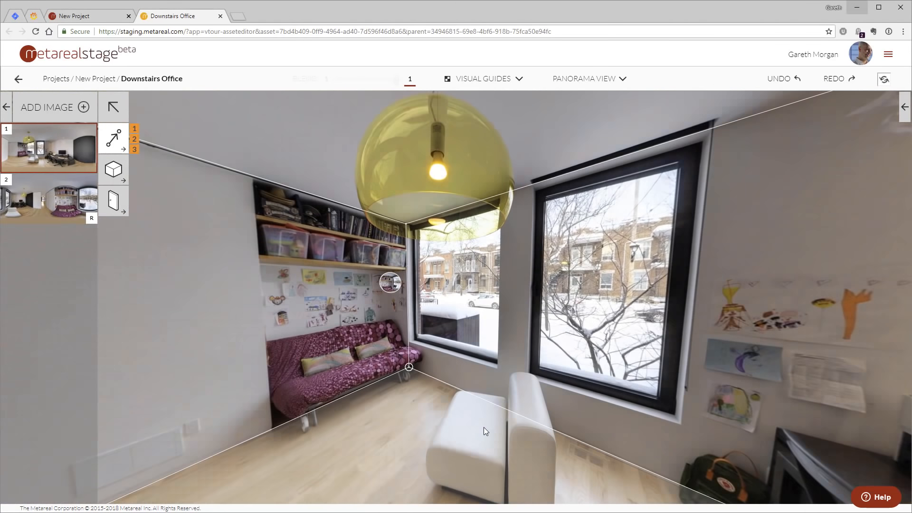
pyautogui.click(113, 107)
pyautogui.moveTo(369, 352); pyautogui.dragTo(394, 331)
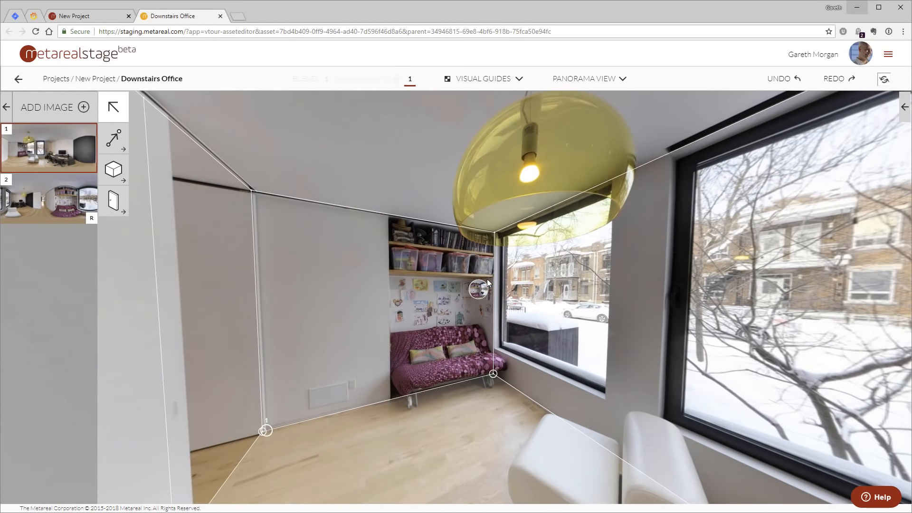
pyautogui.click(479, 291)
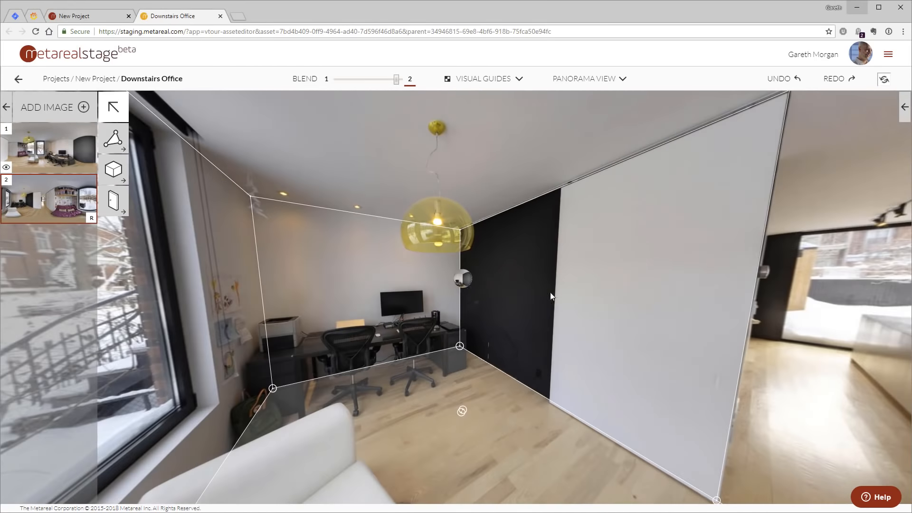
pyautogui.click(466, 283)
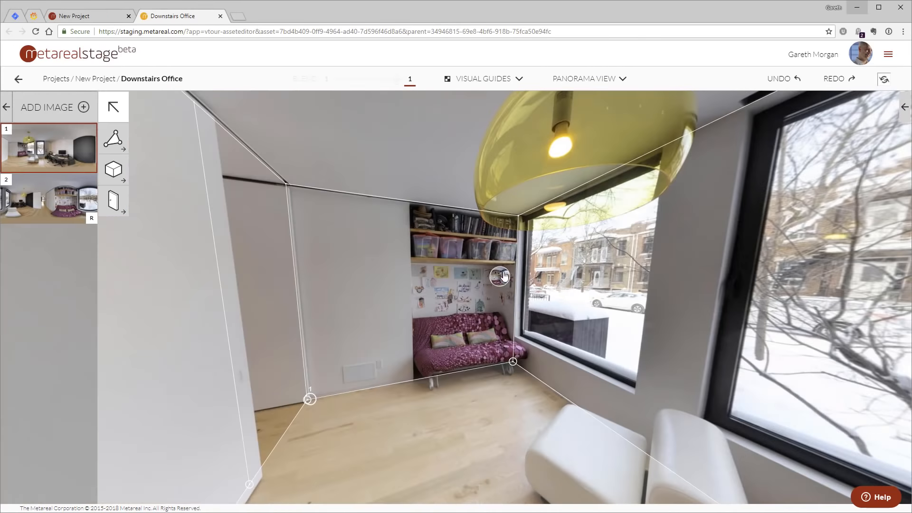
pyautogui.click(503, 276)
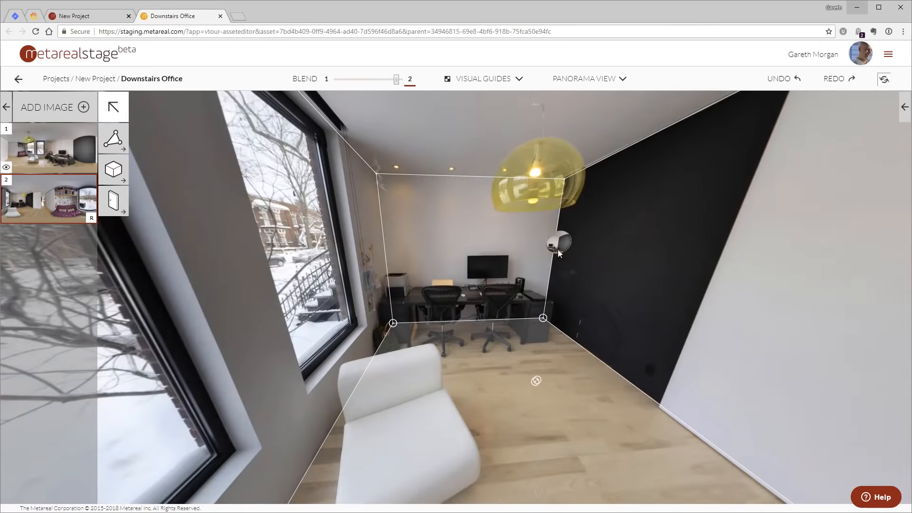
pyautogui.click(557, 243)
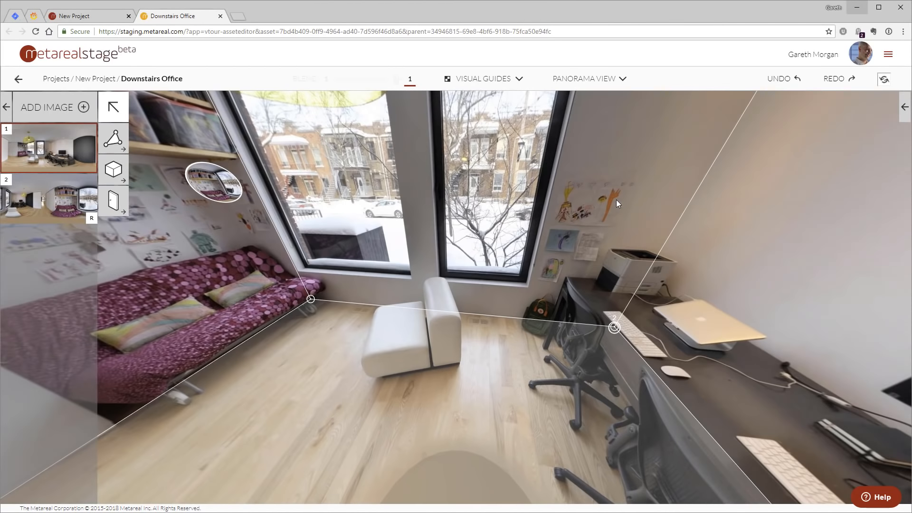
# Step: Draw a cube volume over the seat of the white chair in panorama 1
pyautogui.click(113, 169)
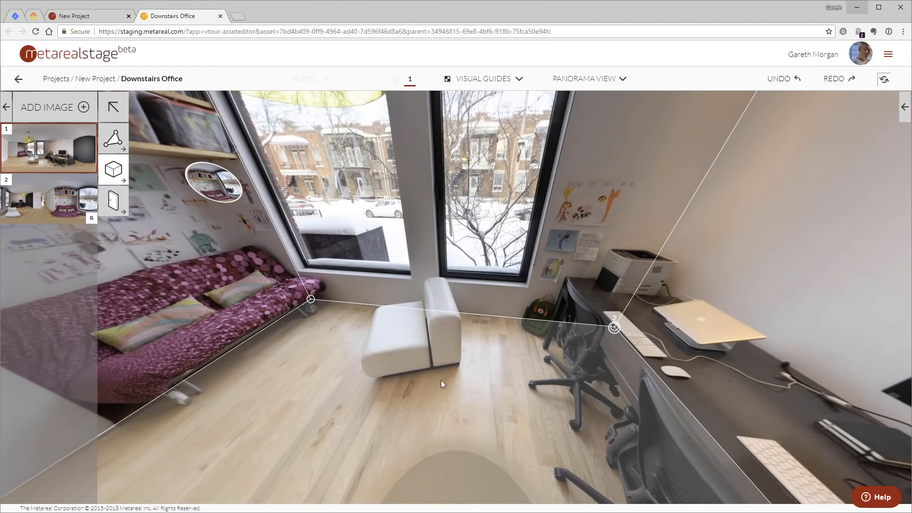
pyautogui.click(459, 364)
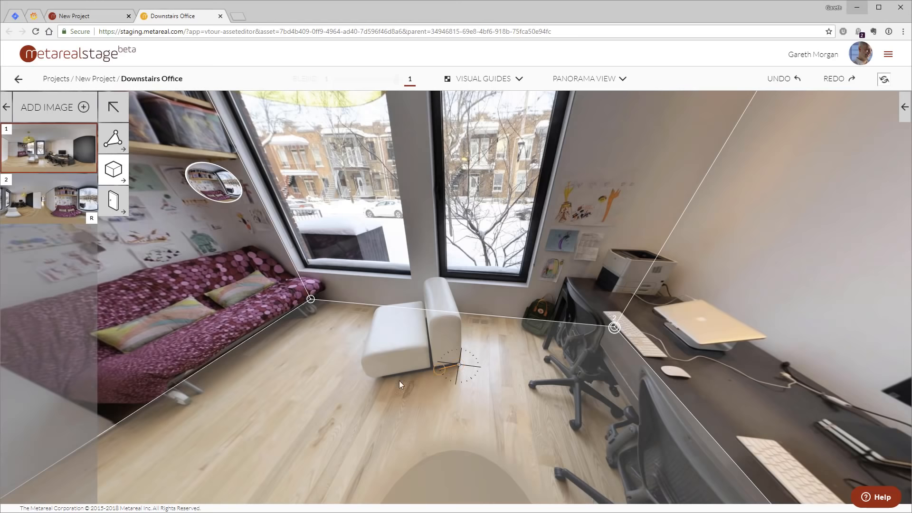
pyautogui.click(372, 381)
pyautogui.click(379, 336)
pyautogui.moveTo(414, 333)
pyautogui.mouseDown()
pyautogui.moveTo(412, 312)
pyautogui.moveTo(428, 329)
pyautogui.mouseUp()
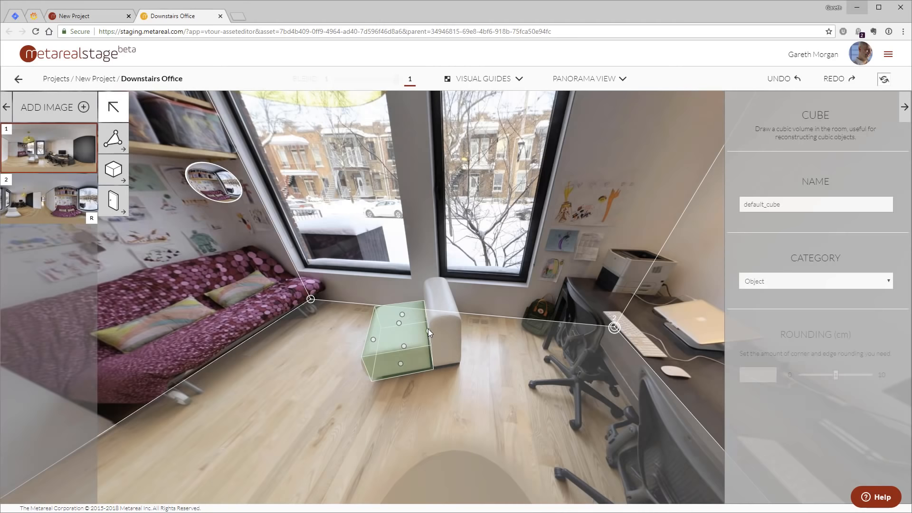
# Step: Create a second cube for the white chair's backrest and adjust its faces to fit, leaving it deselected
pyautogui.moveTo(429, 330); pyautogui.dragTo(453, 330)
pyautogui.moveTo(372, 339); pyautogui.dragTo(443, 292)
pyautogui.scroll(5, 446, 318)
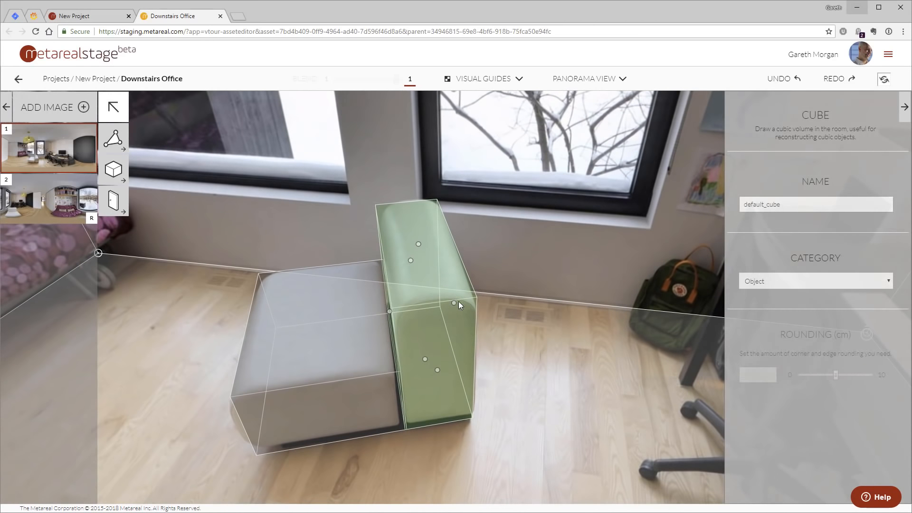
pyautogui.moveTo(454, 303)
pyautogui.mouseDown()
pyautogui.moveTo(483, 307)
pyautogui.moveTo(455, 313)
pyautogui.mouseUp()
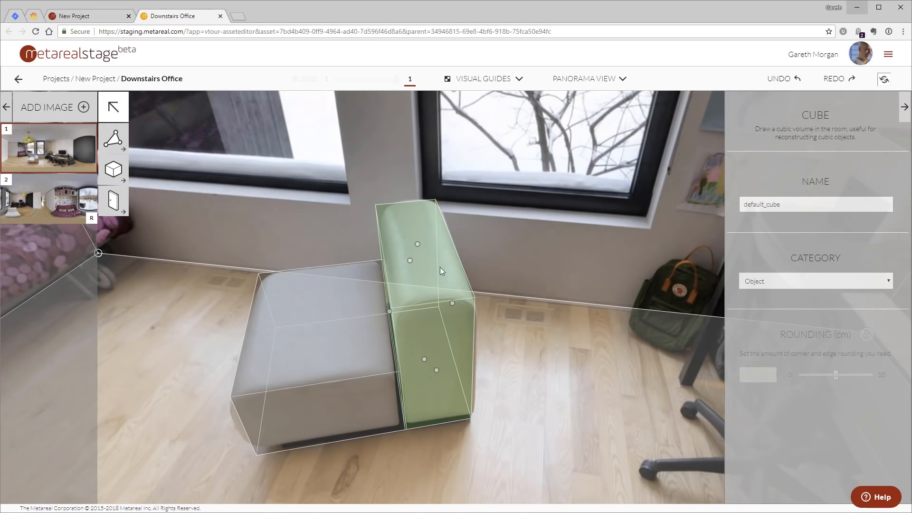
pyautogui.moveTo(421, 264)
pyautogui.mouseDown()
pyautogui.moveTo(452, 275)
pyautogui.moveTo(600, 266)
pyautogui.moveTo(464, 239)
pyautogui.moveTo(427, 274)
pyautogui.mouseUp()
pyautogui.moveTo(472, 377); pyautogui.dragTo(455, 347)
pyautogui.click(546, 352)
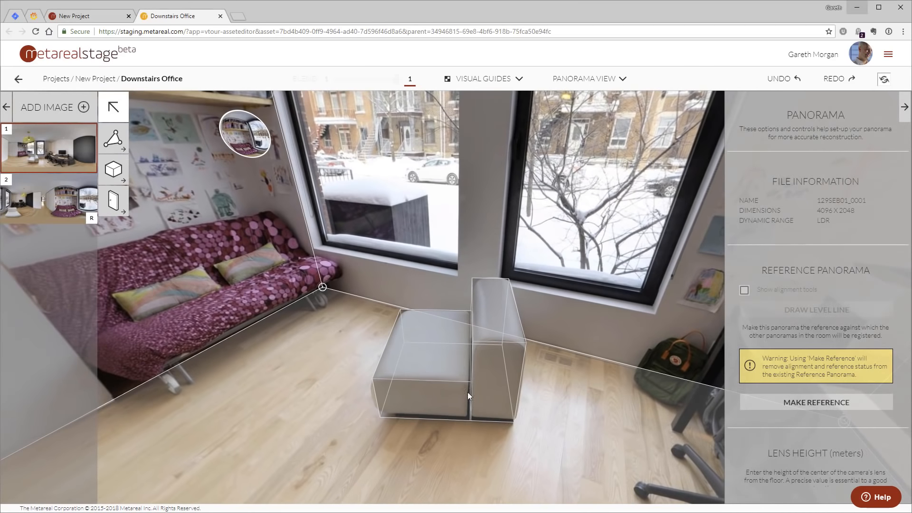
# Step: Switch between the panoramas to compare the fit of the seat and backrest cubes on the white chair
pyautogui.click(247, 151)
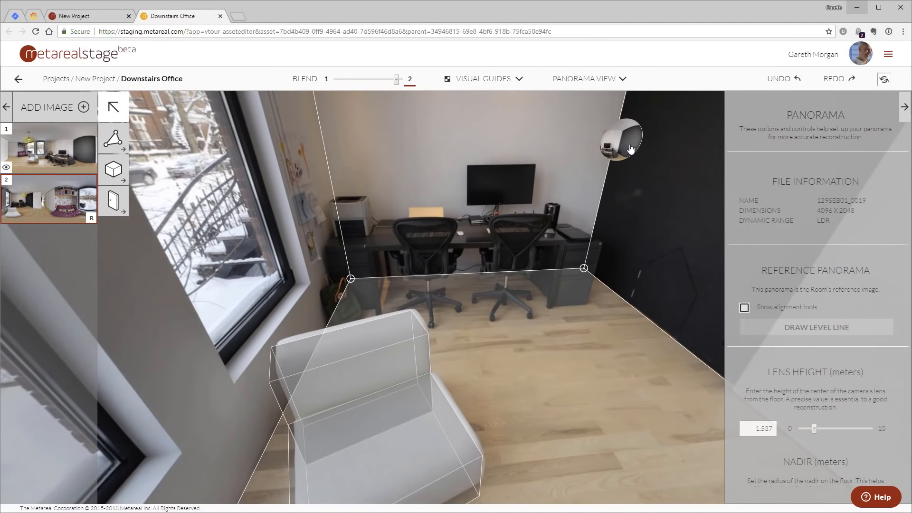
pyautogui.click(617, 146)
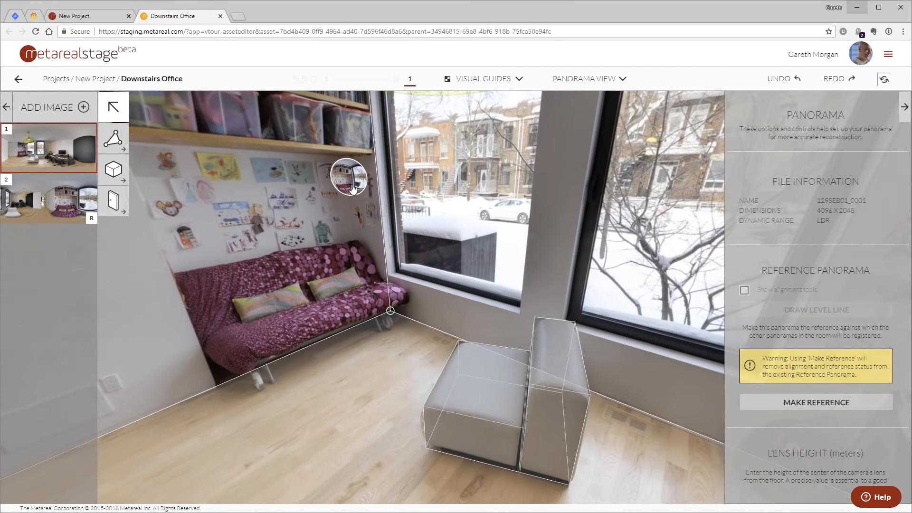
pyautogui.click(352, 188)
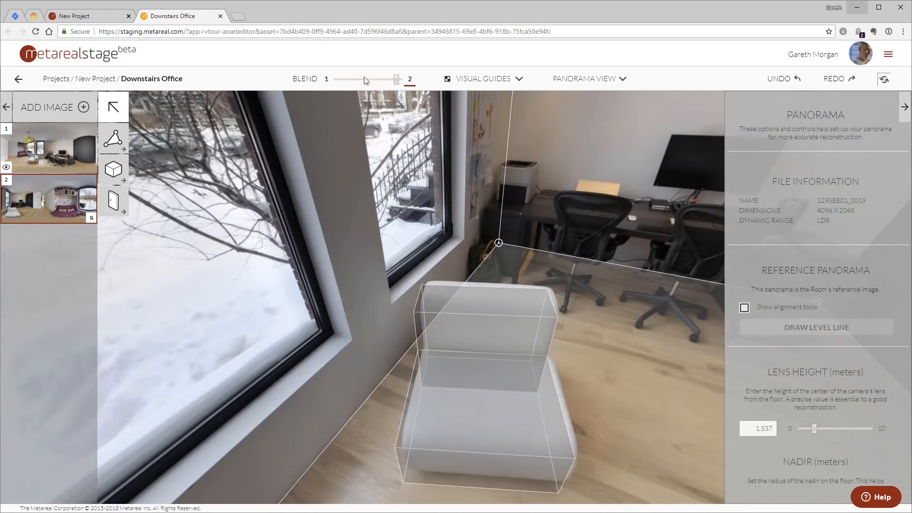
# Step: Temporarily hide the volume guides while comparing the white chair from both panoramas, restoring them at the end
pyautogui.click(483, 79)
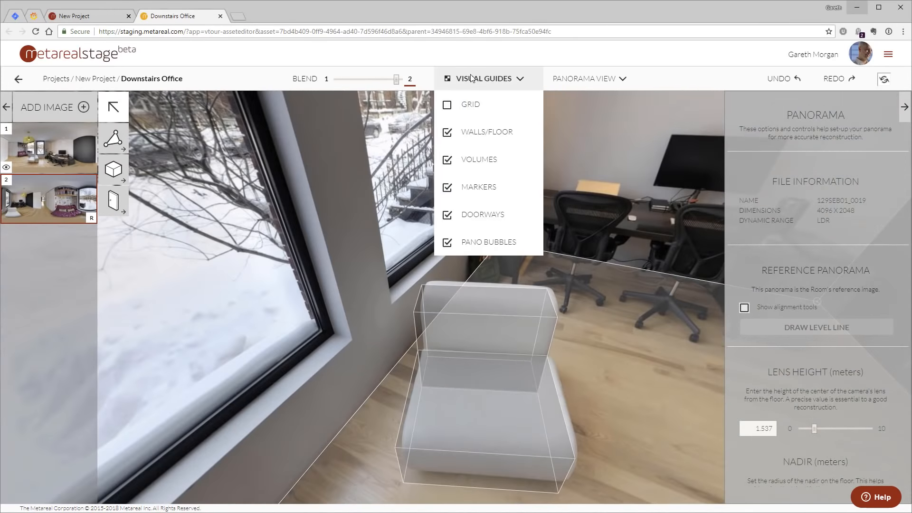
pyautogui.click(480, 159)
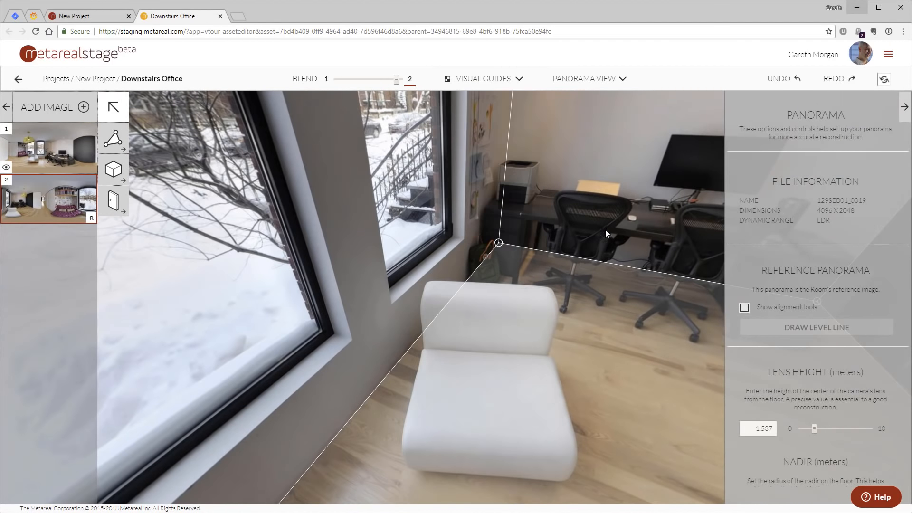
pyautogui.click(604, 185)
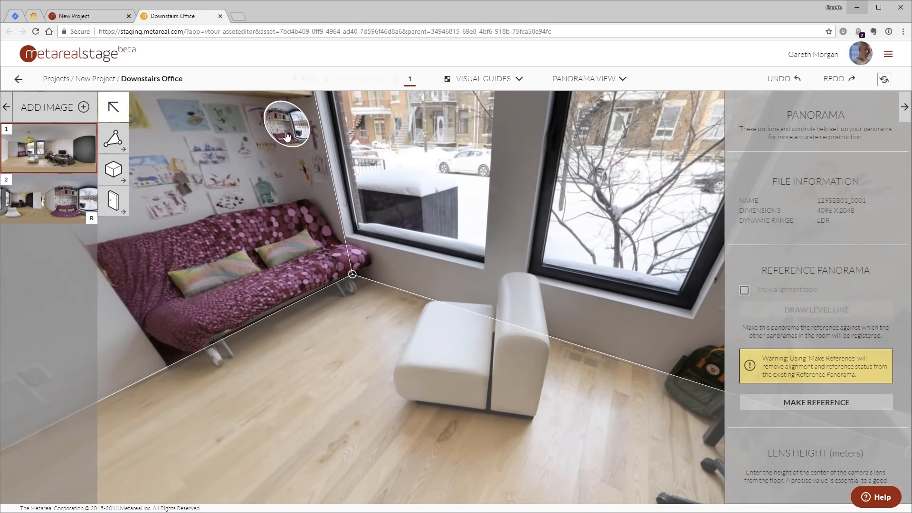
pyautogui.click(287, 132)
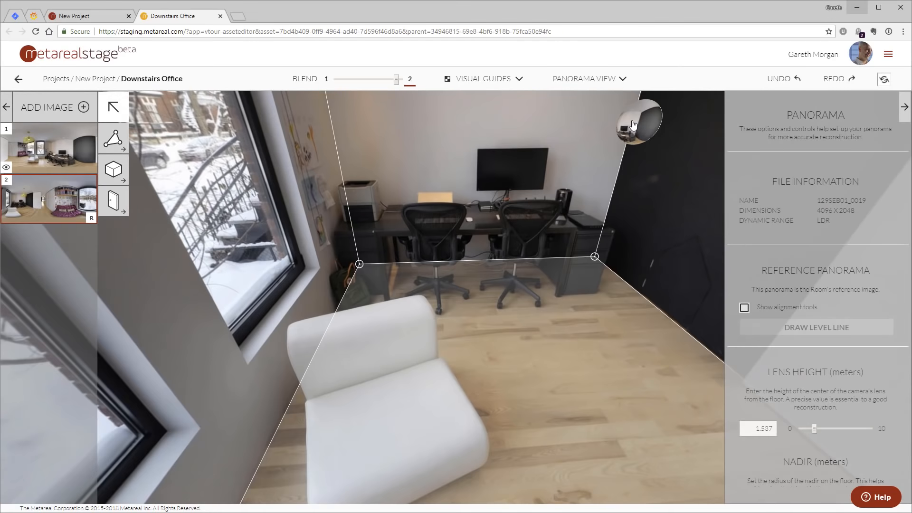
pyautogui.click(633, 124)
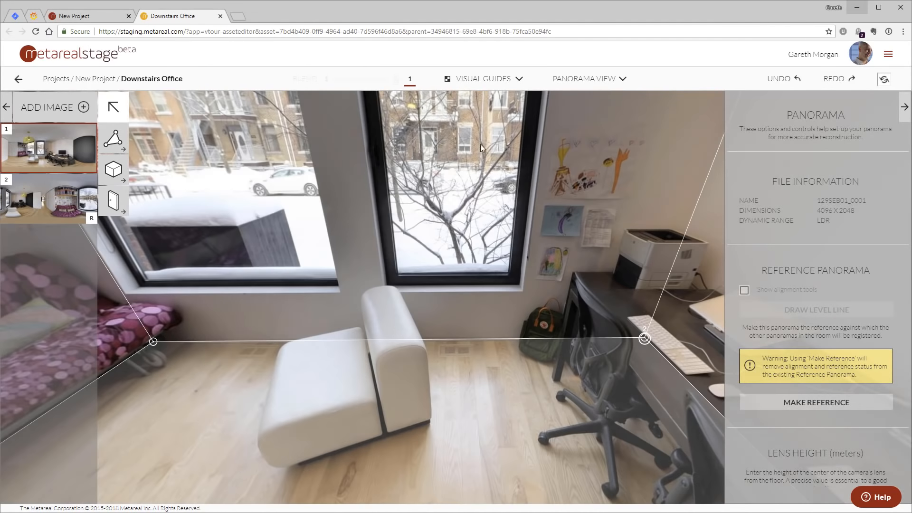
pyautogui.click(485, 81)
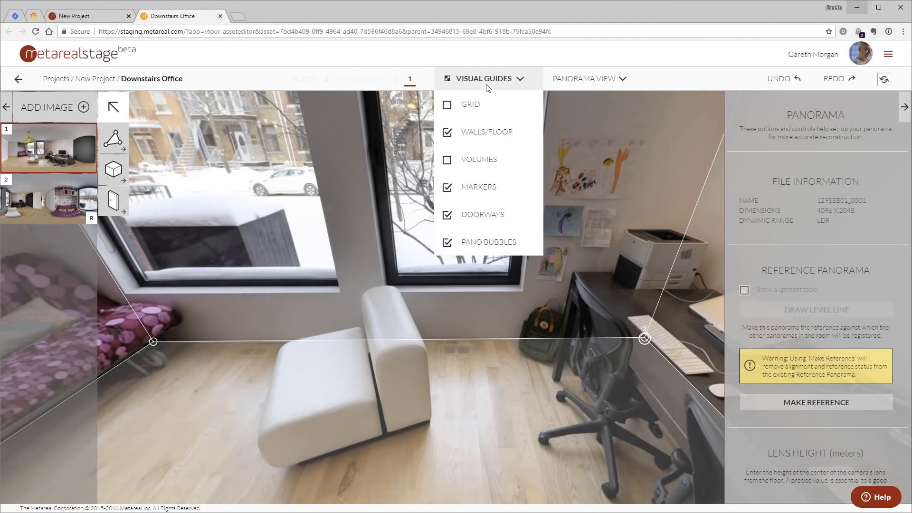
pyautogui.click(447, 161)
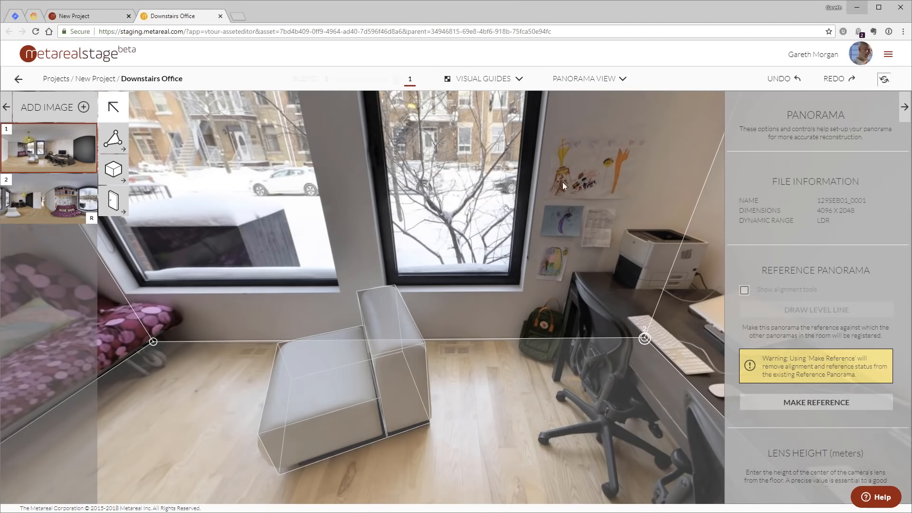
# Step: Create a cube volume around the long desk along the back wall
pyautogui.moveTo(438, 173); pyautogui.dragTo(312, 215)
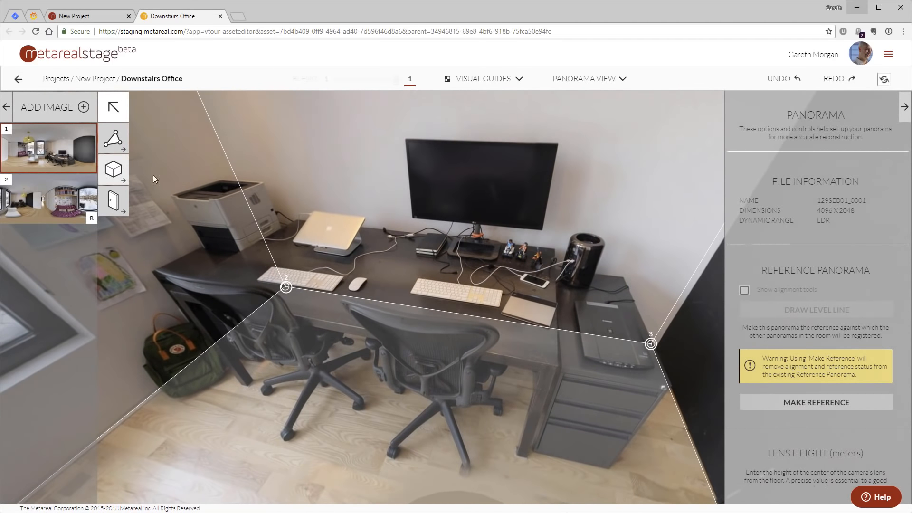
pyautogui.moveTo(114, 170); pyautogui.dragTo(385, 265)
pyautogui.moveTo(548, 342); pyautogui.dragTo(543, 341)
pyautogui.moveTo(385, 266); pyautogui.dragTo(385, 263)
# Step: Draw a cube around the drawer cabinet beside the desk and adjust its height and faces to fit
pyautogui.click(114, 170)
pyautogui.click(609, 469)
pyautogui.click(533, 454)
pyautogui.click(536, 344)
pyautogui.moveTo(567, 386); pyautogui.dragTo(596, 312)
pyautogui.moveTo(574, 321); pyautogui.dragTo(574, 318)
pyautogui.moveTo(342, 441); pyautogui.dragTo(355, 433)
pyautogui.moveTo(217, 337); pyautogui.dragTo(371, 344)
# Step: In panorama 2, draw a cube over the dark cabinet beneath the printer and extend it to the cabinet's height
pyautogui.click(49, 199)
pyautogui.scroll(5, 372, 344)
pyautogui.click(114, 169)
pyautogui.click(391, 376)
pyautogui.click(471, 383)
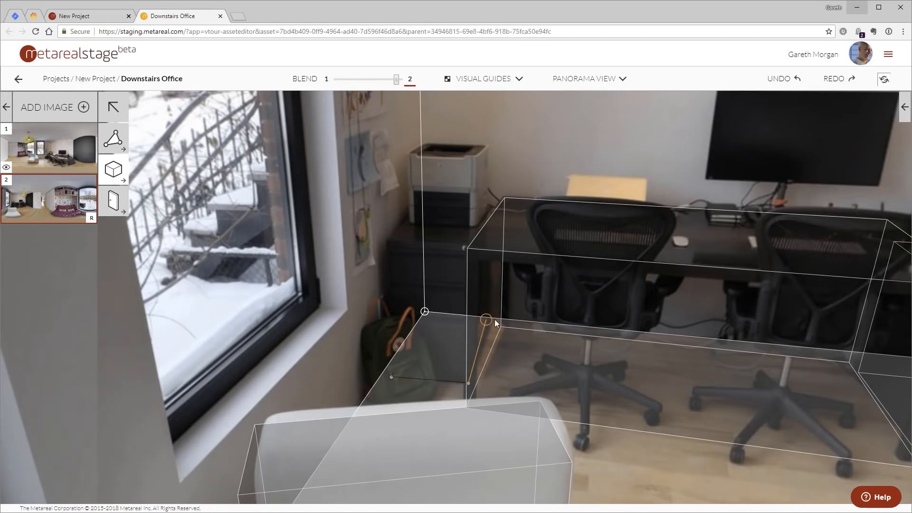
pyautogui.click(489, 319)
pyautogui.moveTo(443, 346); pyautogui.dragTo(431, 220)
# Step: Duplicate the cabinet cube, lift the copy onto the cabinet and size it roughly to the printer
pyautogui.hotkey('ctrl', 'c')
pyautogui.hotkey('ctrl', 'v')
pyautogui.moveTo(443, 345); pyautogui.dragTo(443, 157)
pyautogui.moveTo(428, 209); pyautogui.dragTo(440, 193)
pyautogui.moveTo(411, 181); pyautogui.dragTo(418, 180)
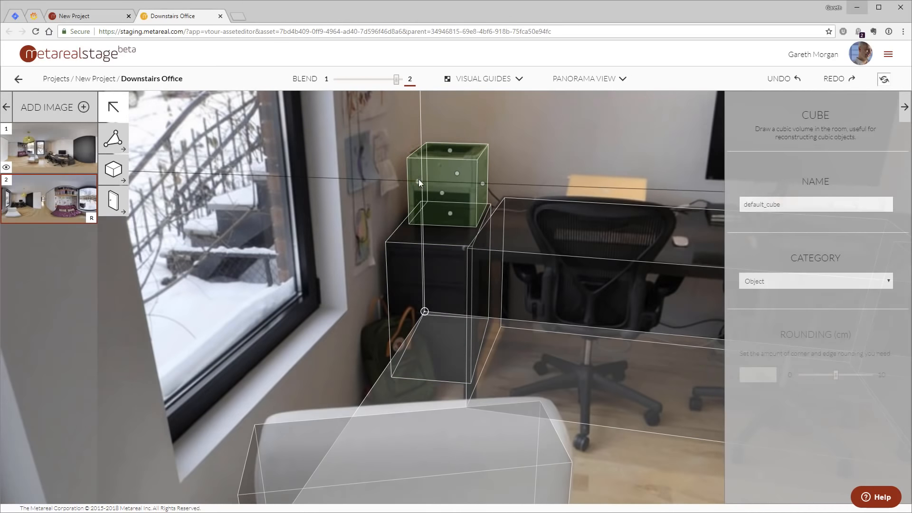
# Step: Fine-tune the printer cube's side and top faces and check the fit in panorama 1
pyautogui.moveTo(485, 184); pyautogui.dragTo(483, 184)
pyautogui.moveTo(450, 152); pyautogui.dragTo(450, 148)
pyautogui.moveTo(456, 170); pyautogui.dragTo(456, 173)
pyautogui.click(352, 171)
pyautogui.click(64, 162)
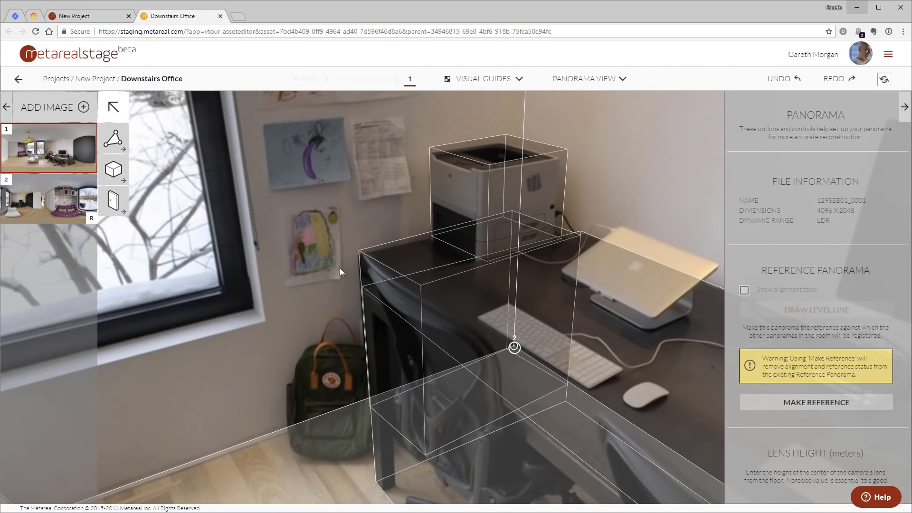
pyautogui.moveTo(340, 268); pyautogui.dragTo(660, 257)
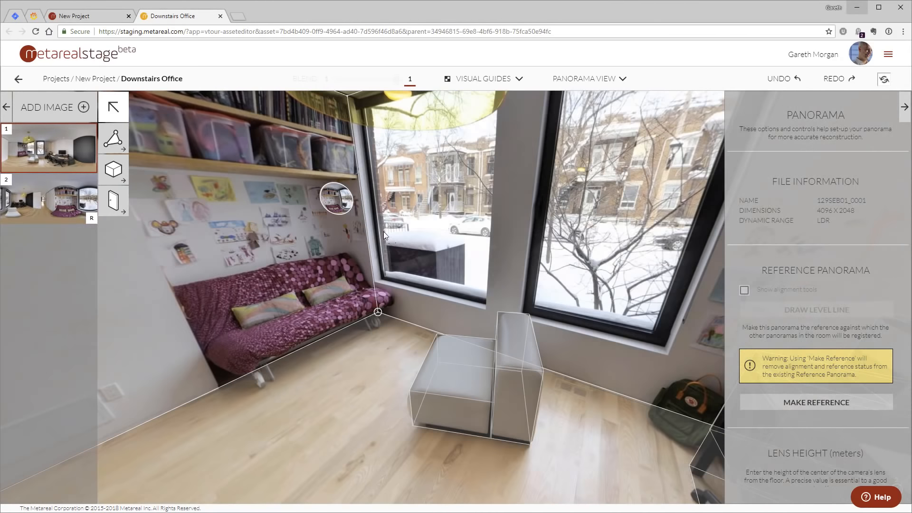
# Step: In panorama 1, draw a window on the wall over the large window beside the sofa, from its lower corner to the opposite upper corner
pyautogui.moveTo(384, 232); pyautogui.dragTo(337, 282)
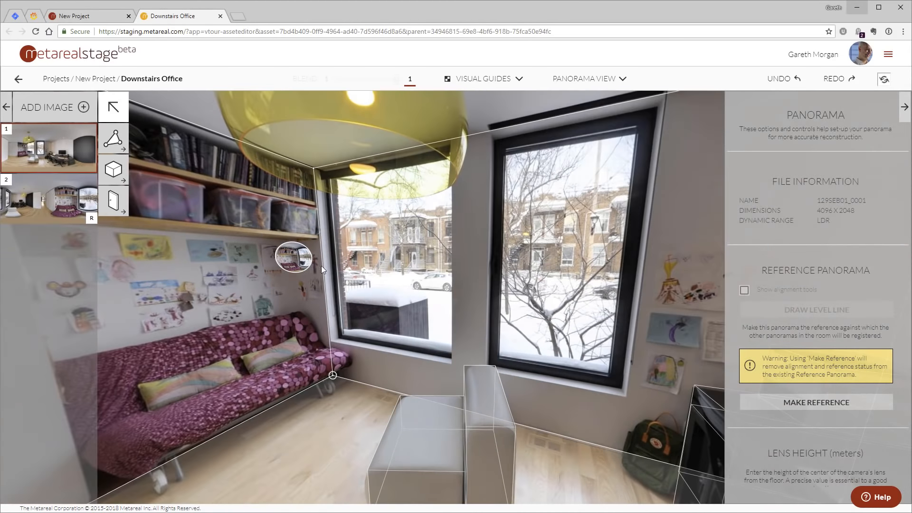
pyautogui.click(295, 260)
pyautogui.moveTo(423, 252); pyautogui.dragTo(632, 276)
pyautogui.click(489, 248)
pyautogui.click(114, 202)
pyautogui.click(174, 201)
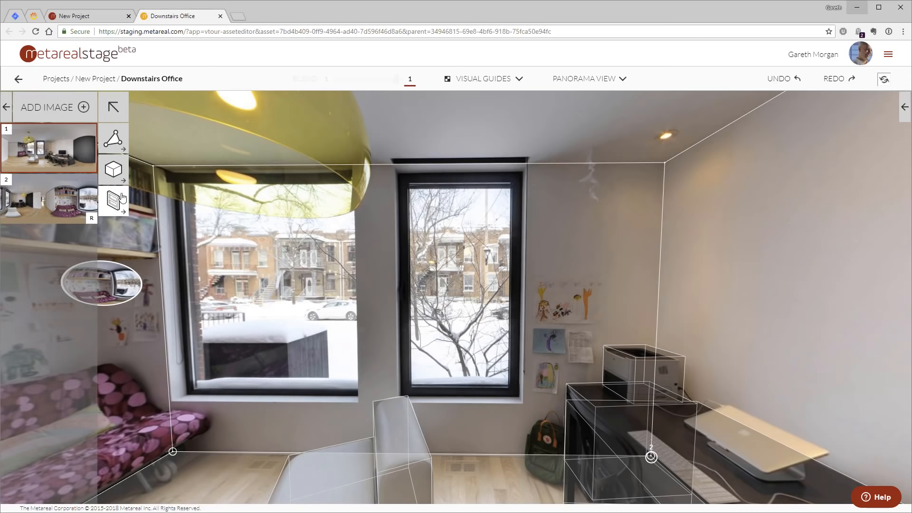
pyautogui.click(358, 402)
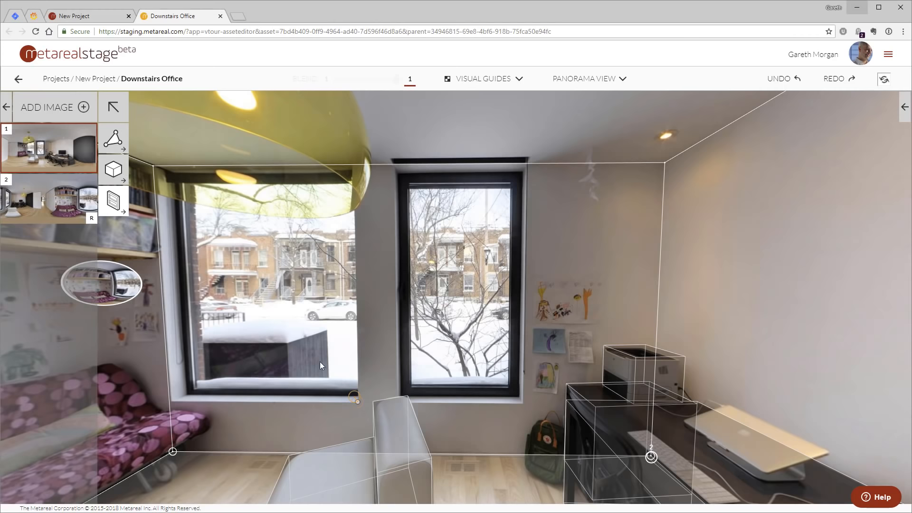
pyautogui.click(156, 167)
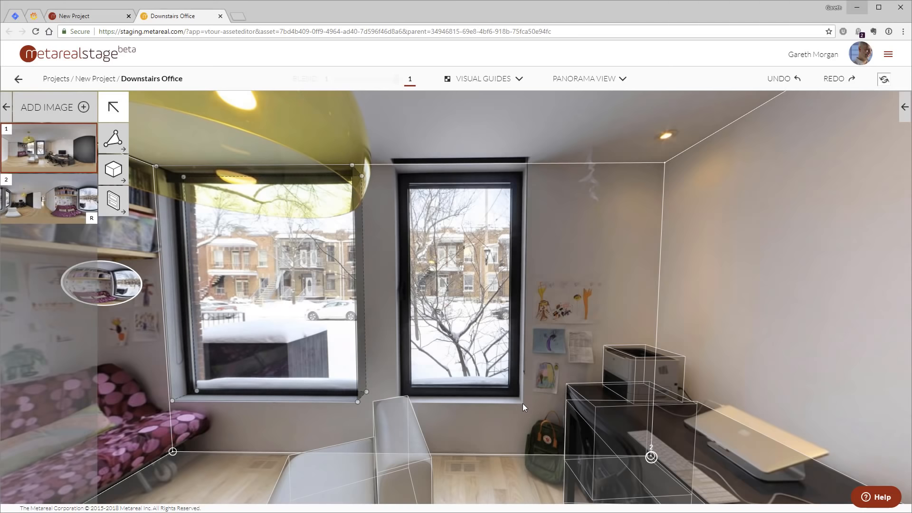
# Step: Draw a second window over the narrower window between the large window and the children's drawings
pyautogui.click(112, 208)
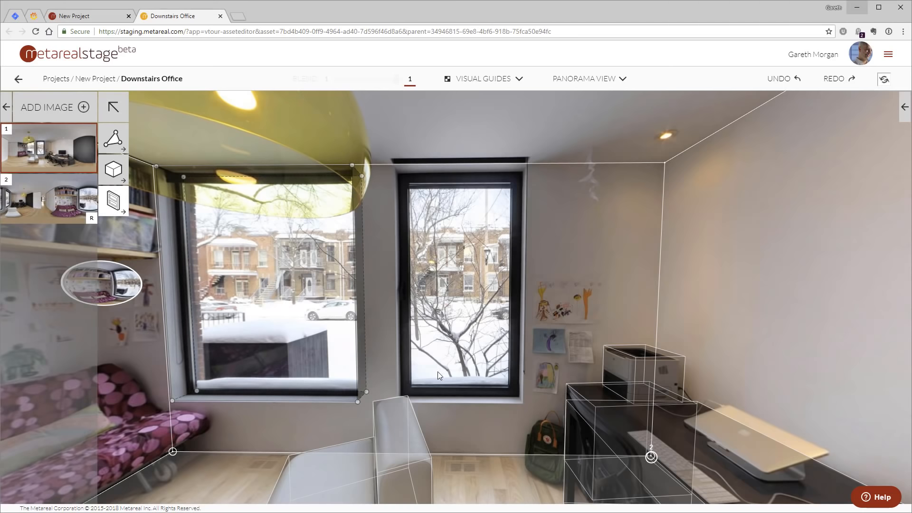
pyautogui.click(523, 403)
pyautogui.click(394, 166)
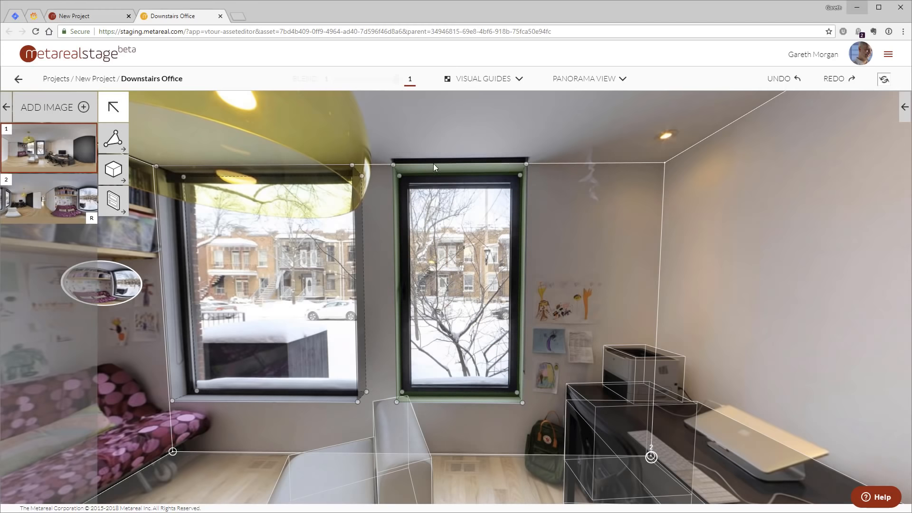
# Step: In panorama 2, make the narrow wall segment across the open passage beside the white panel a doorway
pyautogui.moveTo(389, 247); pyautogui.dragTo(641, 251)
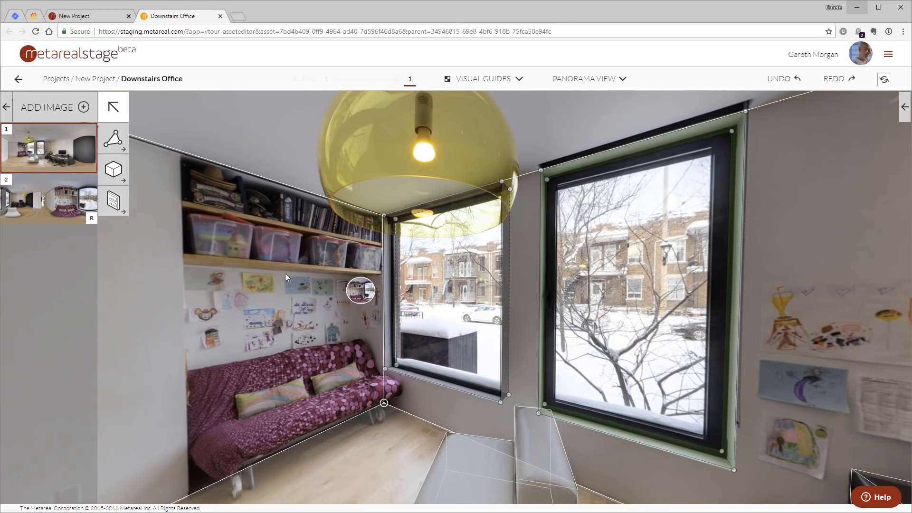
pyautogui.click(364, 296)
pyautogui.moveTo(236, 279); pyautogui.dragTo(575, 289)
pyautogui.moveTo(285, 291); pyautogui.dragTo(548, 324)
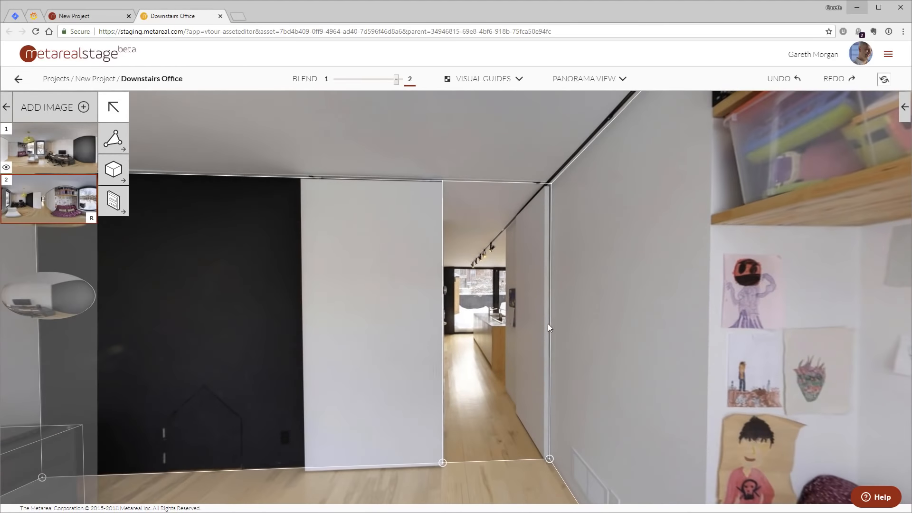
pyautogui.click(117, 200)
pyautogui.click(138, 204)
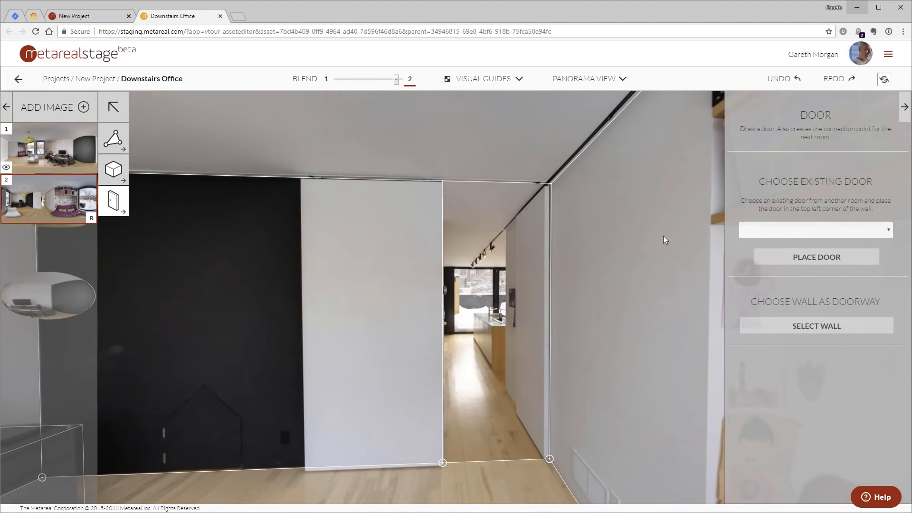
pyautogui.click(818, 328)
pyautogui.click(496, 328)
# Step: Name the doorway "kitchen to office" and check its outline around the passage
pyautogui.scroll(5, 523, 318)
pyautogui.scroll(-8, 575, 332)
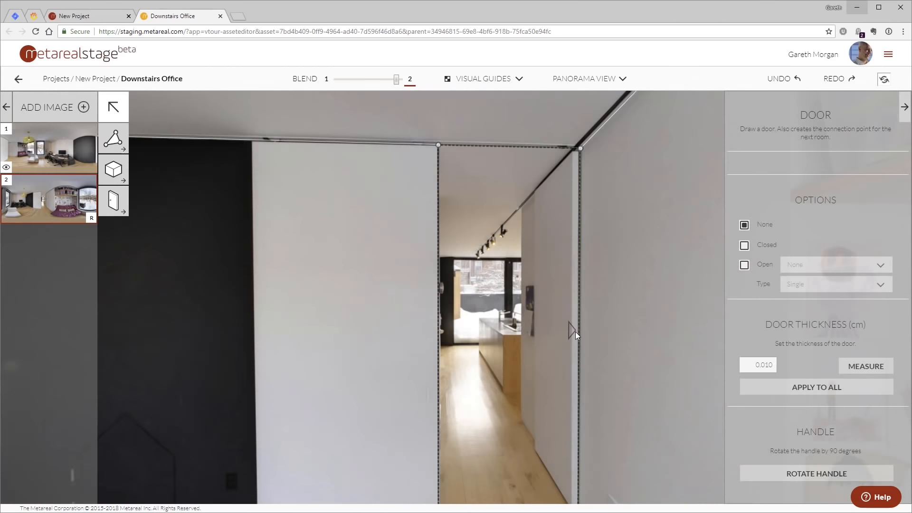
pyautogui.scroll(3, 553, 334)
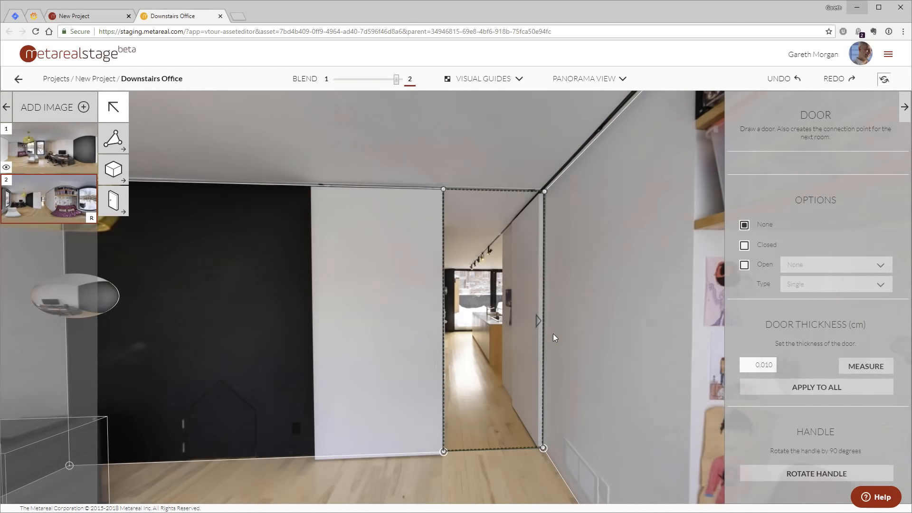
pyautogui.moveTo(787, 207); pyautogui.dragTo(664, 213)
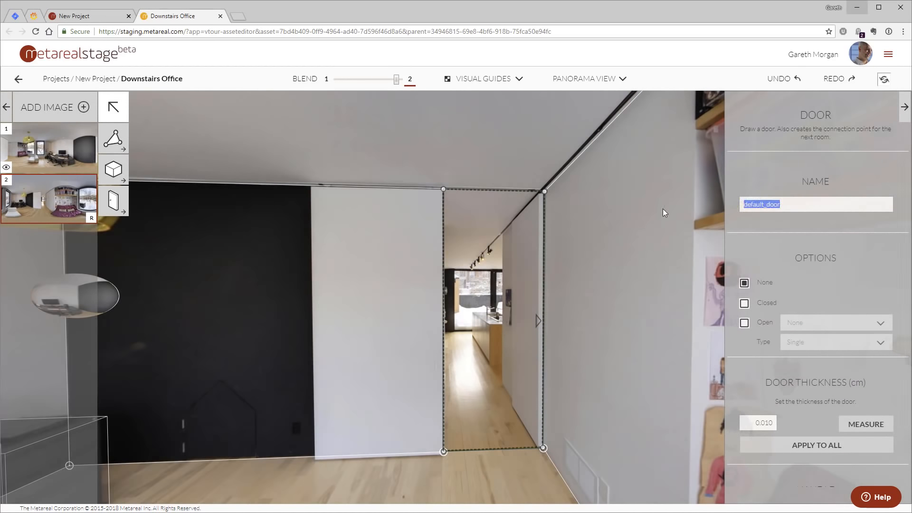
pyautogui.write('kitchen_to_office')
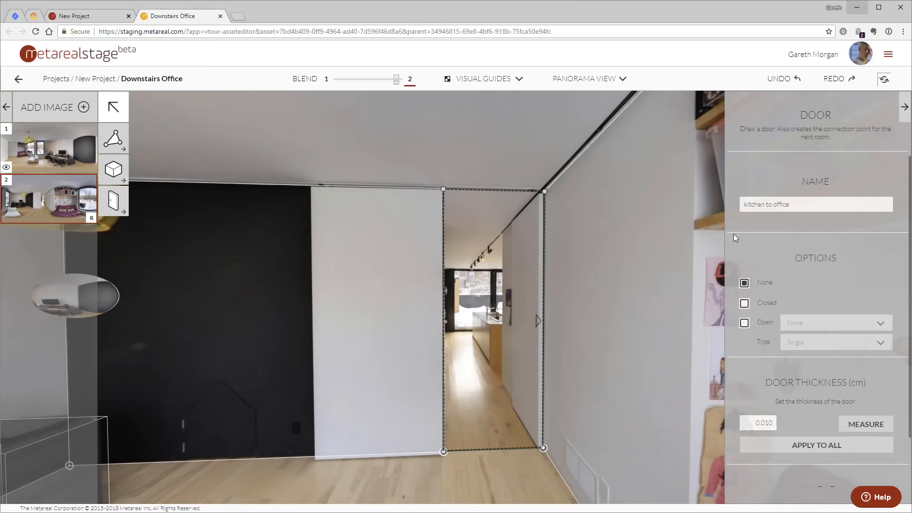
pyautogui.scroll(-2, 825, 413)
pyautogui.scroll(2, 658, 375)
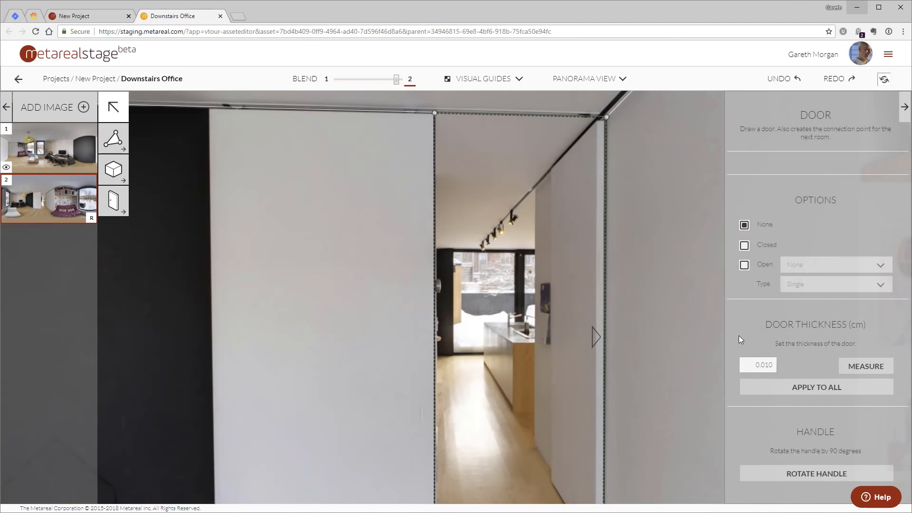
pyautogui.scroll(-4, 601, 373)
pyautogui.scroll(2, 806, 233)
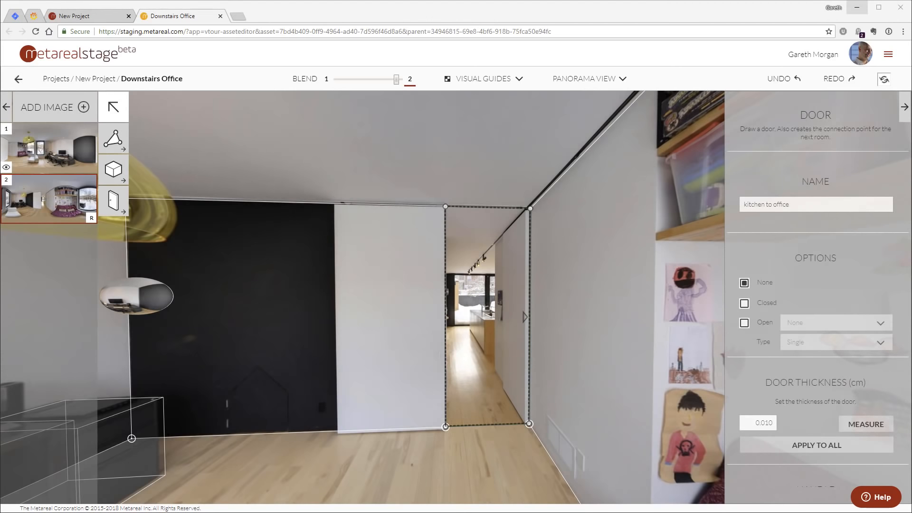
# Step: Switch to the project dashboard and rename the project as Ave de Gaspe
pyautogui.click(90, 19)
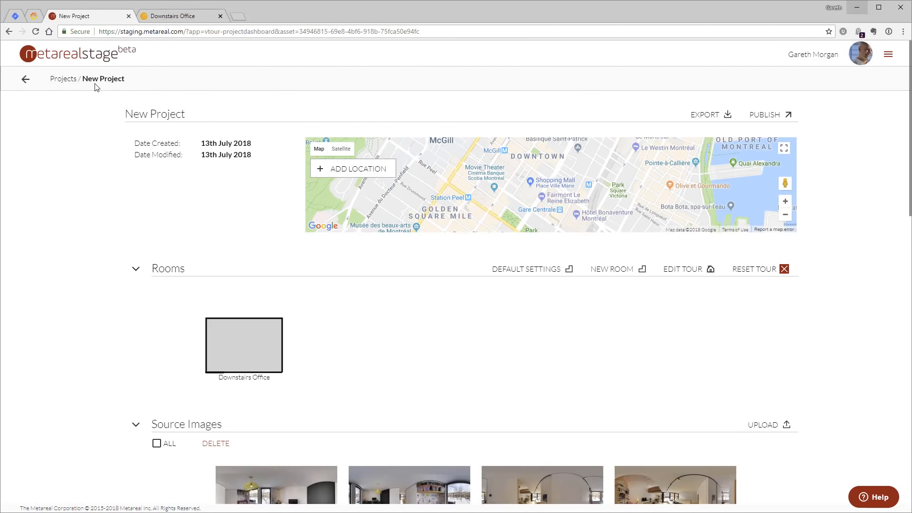
pyautogui.moveTo(83, 79); pyautogui.dragTo(207, 93)
pyautogui.write('Ave de Gaspe')
pyautogui.click(292, 202)
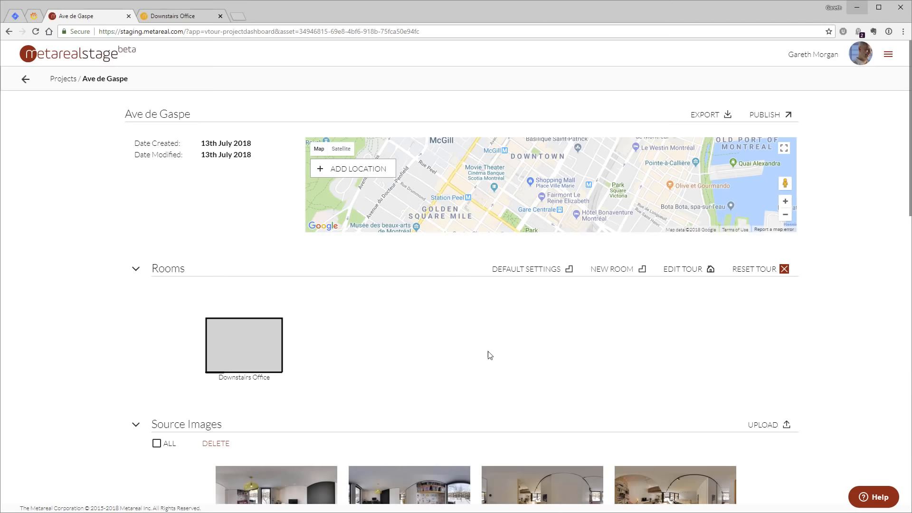
# Step: Select the eight source panoramas from 129SEB01_0217 through 129SEB01_0343
pyautogui.scroll(-4, 475, 381)
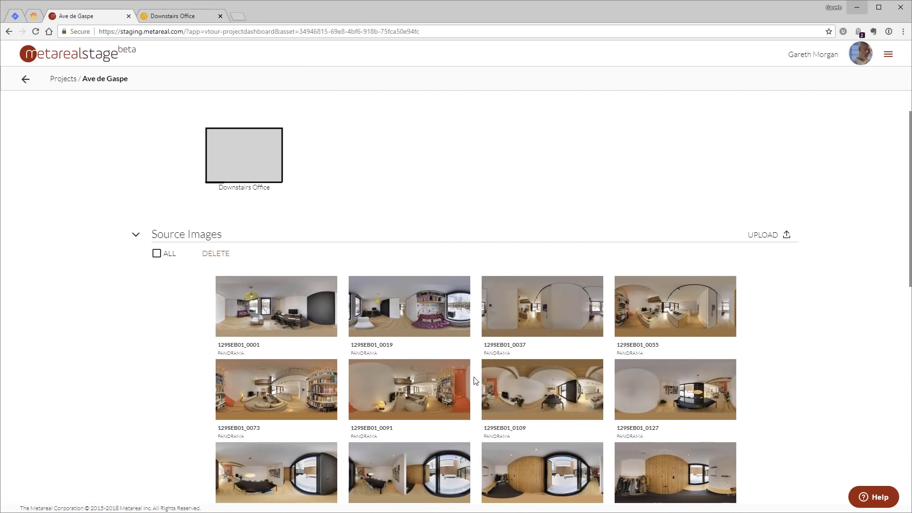
pyautogui.scroll(-3, 475, 381)
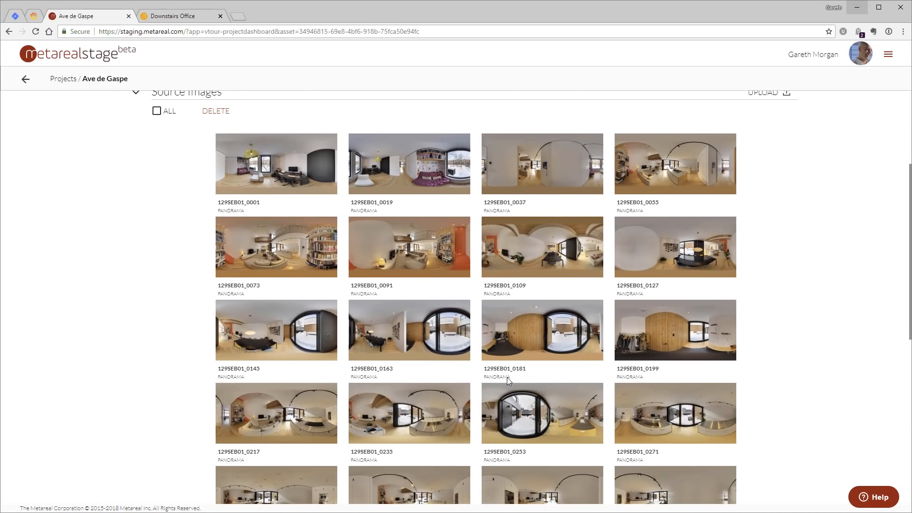
pyautogui.scroll(-3, 506, 377)
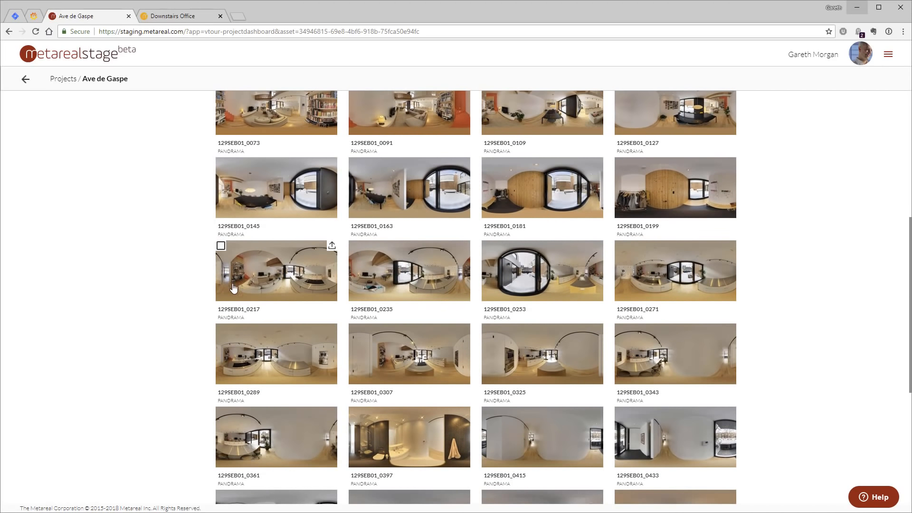
pyautogui.click(276, 280)
pyautogui.click(392, 283)
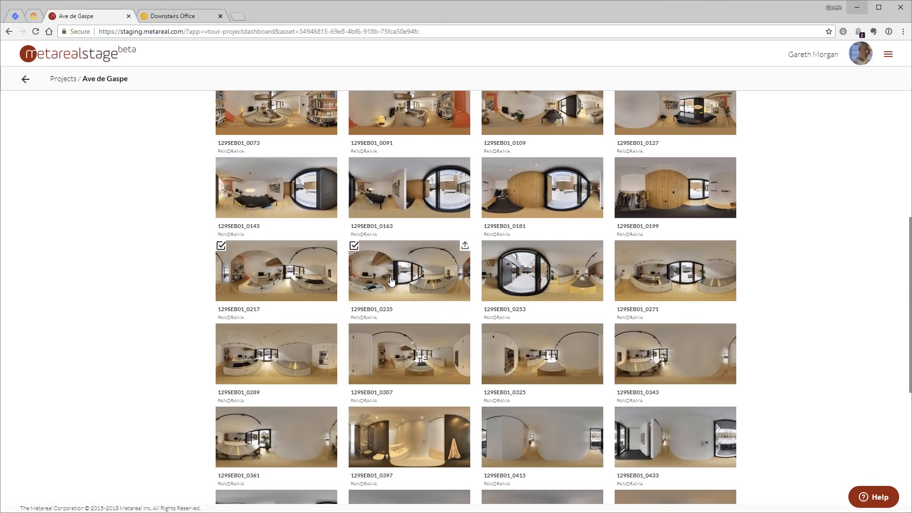
pyautogui.click(557, 284)
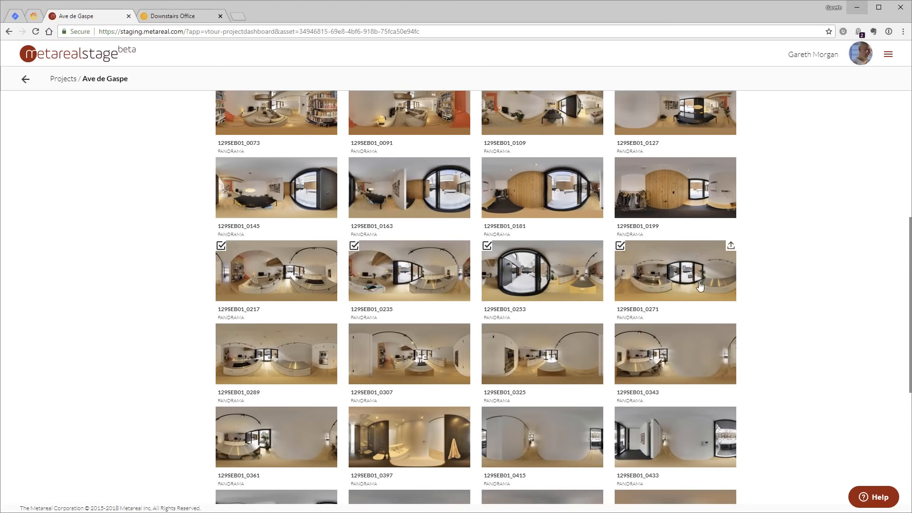
pyautogui.click(675, 276)
pyautogui.click(292, 365)
pyautogui.click(390, 359)
pyautogui.click(541, 357)
pyautogui.click(693, 355)
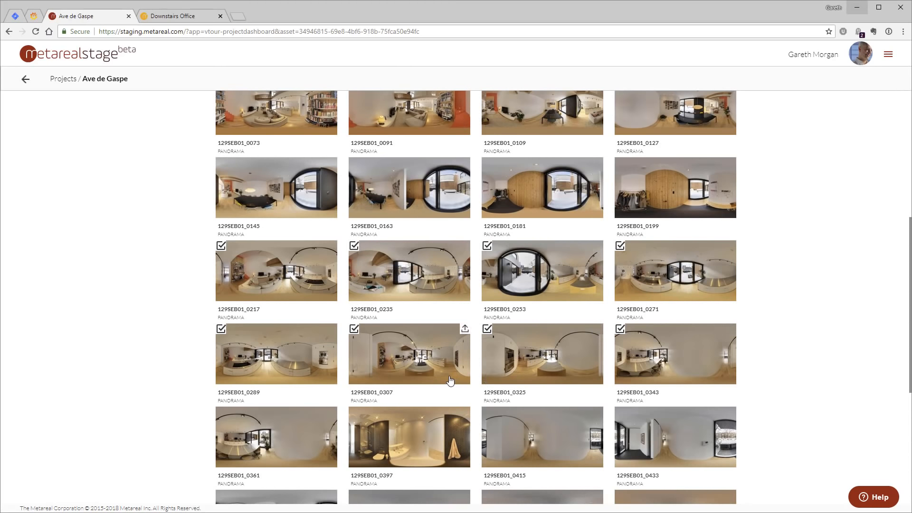
# Step: Add panoramas 129SEB01_0361 and 129SEB01_0055 to the selection and create a new room from the selected images
pyautogui.scroll(-3, 451, 381)
pyautogui.click(268, 345)
pyautogui.scroll(-3, 311, 403)
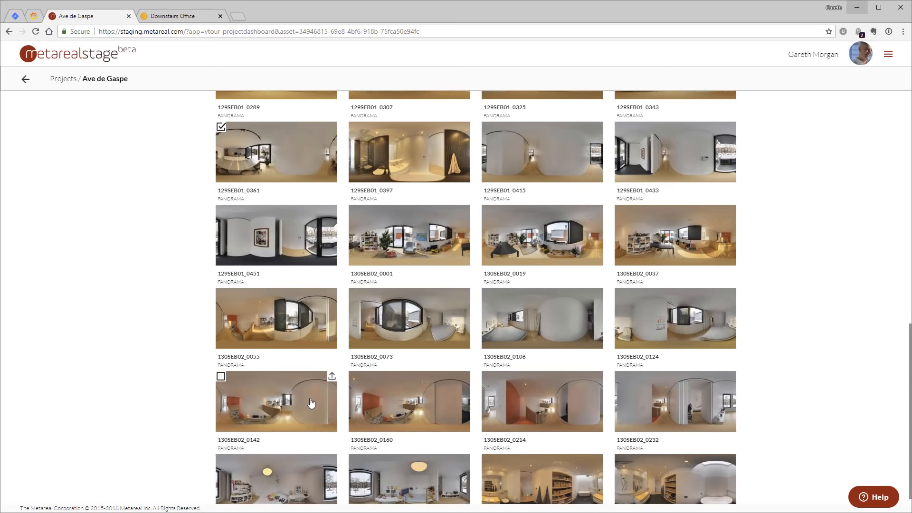
pyautogui.scroll(10, 312, 403)
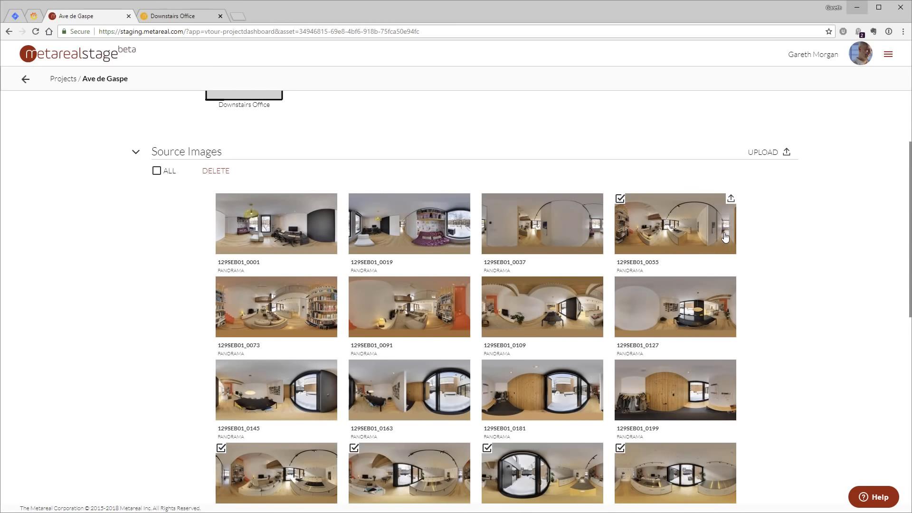
pyautogui.scroll(4, 411, 191)
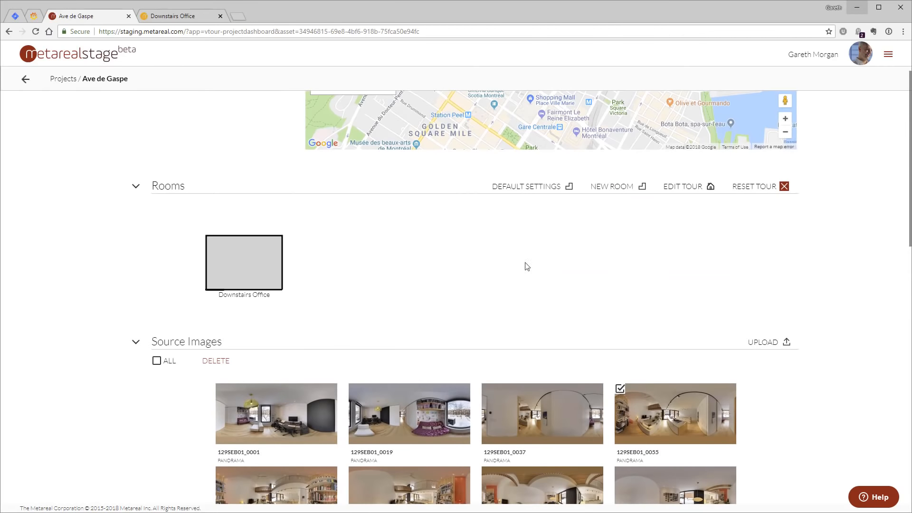
pyautogui.click(624, 190)
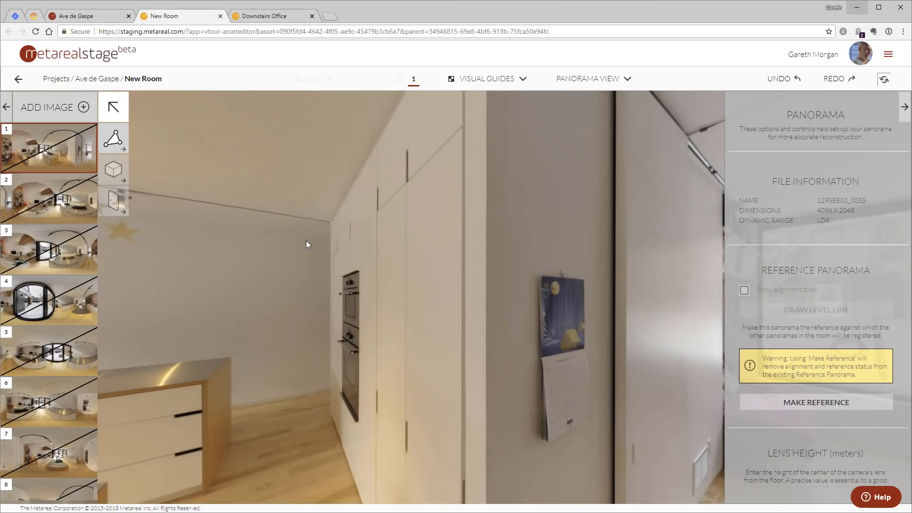
# Step: Look around panorama 1 (129SEB01_0055) of the new room and make it the room's reference panorama
pyautogui.scroll(-3, 47, 269)
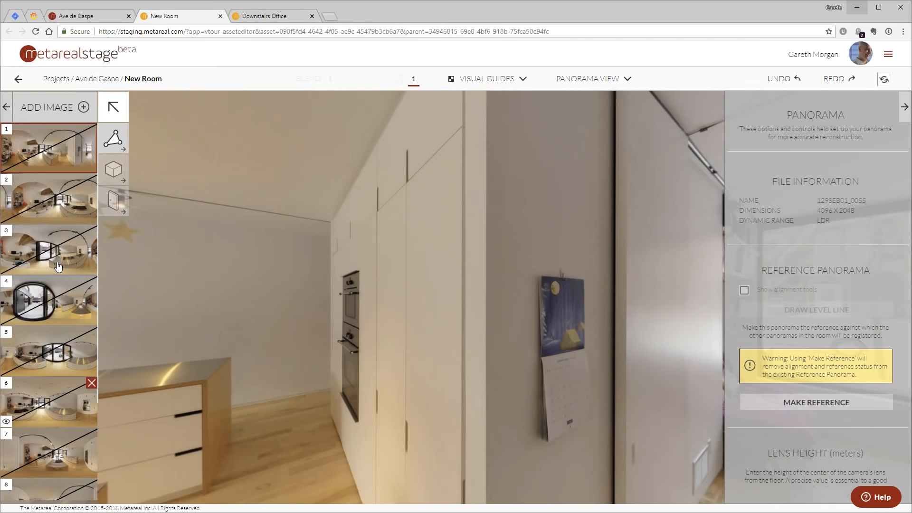
pyautogui.scroll(3, 58, 267)
pyautogui.moveTo(498, 305); pyautogui.dragTo(267, 184)
pyautogui.moveTo(689, 285); pyautogui.dragTo(256, 171)
pyautogui.moveTo(480, 216); pyautogui.dragTo(266, 225)
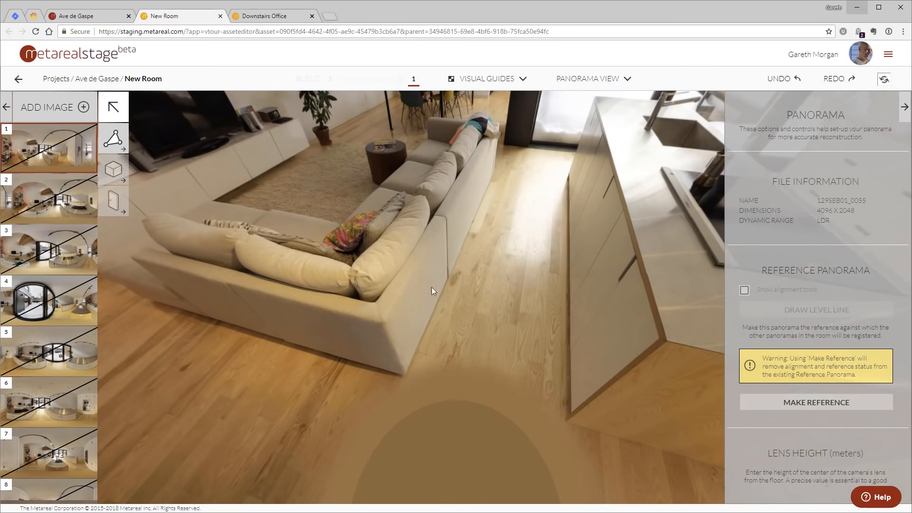
pyautogui.moveTo(432, 287); pyautogui.dragTo(474, 282)
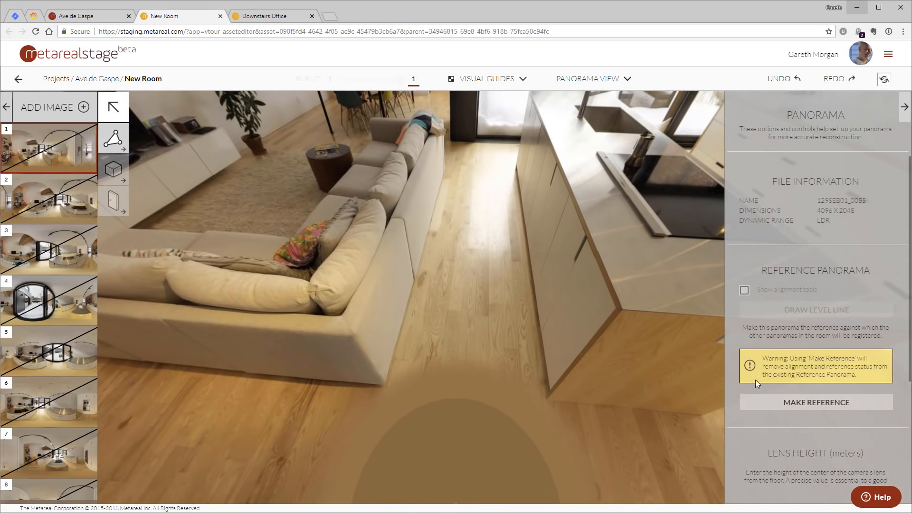
pyautogui.scroll(-3, 760, 382)
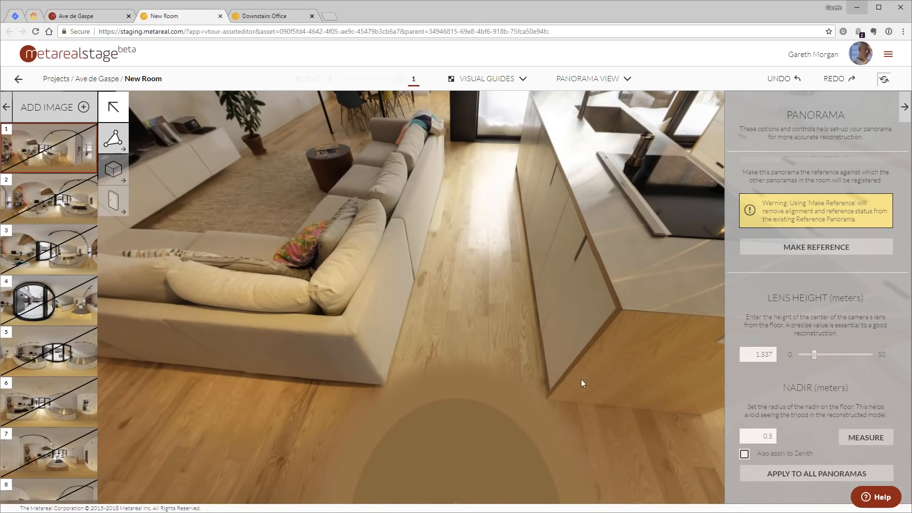
pyautogui.moveTo(512, 392)
pyautogui.mouseDown()
pyautogui.moveTo(512, 253)
pyautogui.moveTo(469, 282)
pyautogui.moveTo(506, 389)
pyautogui.mouseUp()
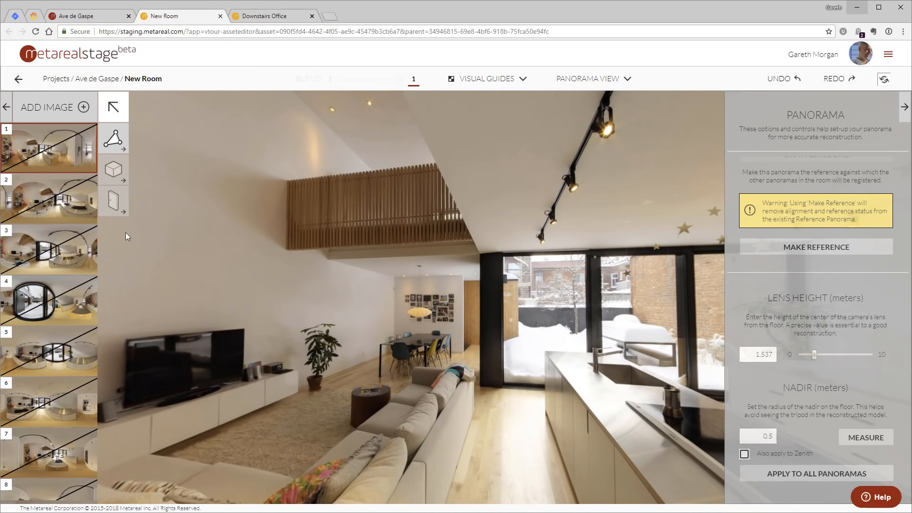
pyautogui.click(827, 247)
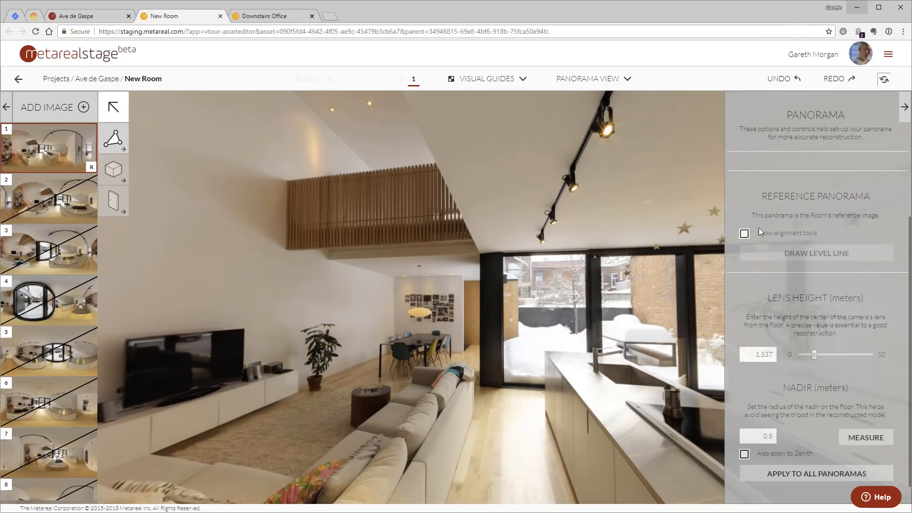
# Step: Show the alignment tools for the reference panorama and line up the red direction line with the floorboards
pyautogui.click(744, 234)
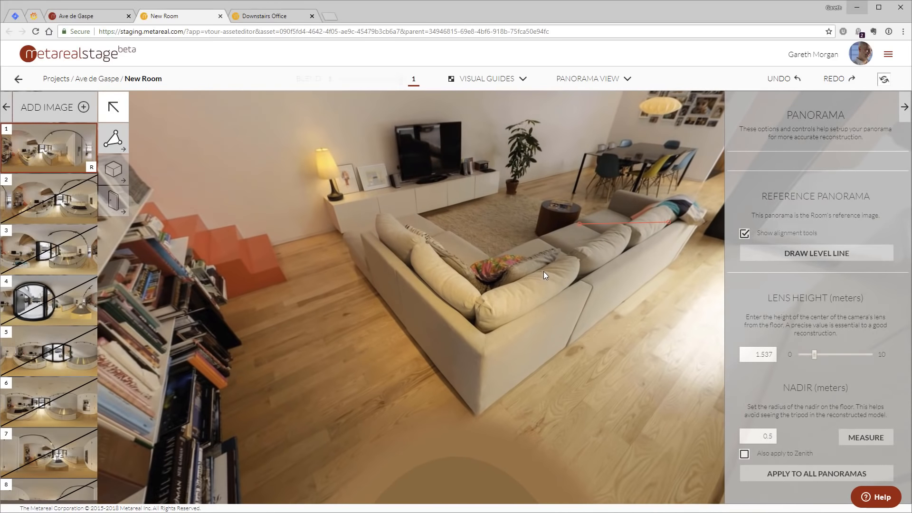
pyautogui.moveTo(545, 275); pyautogui.dragTo(464, 176)
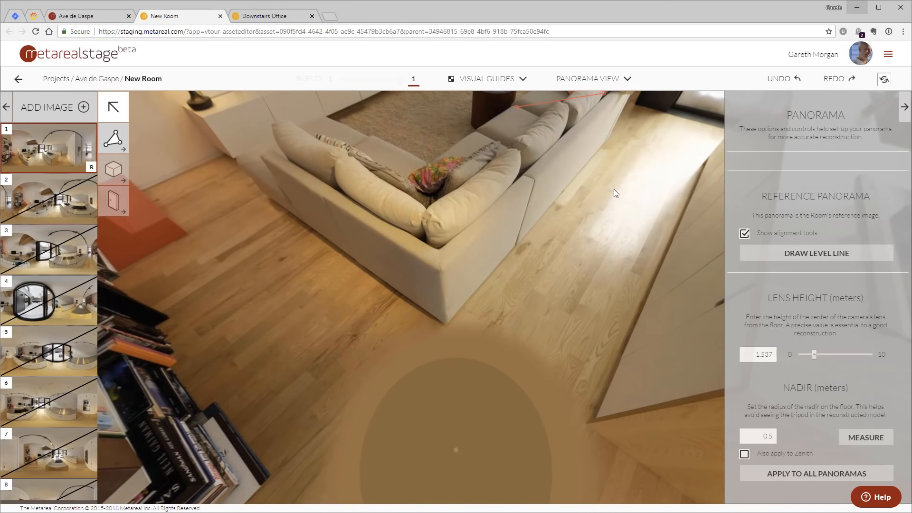
pyautogui.moveTo(615, 204); pyautogui.dragTo(569, 192)
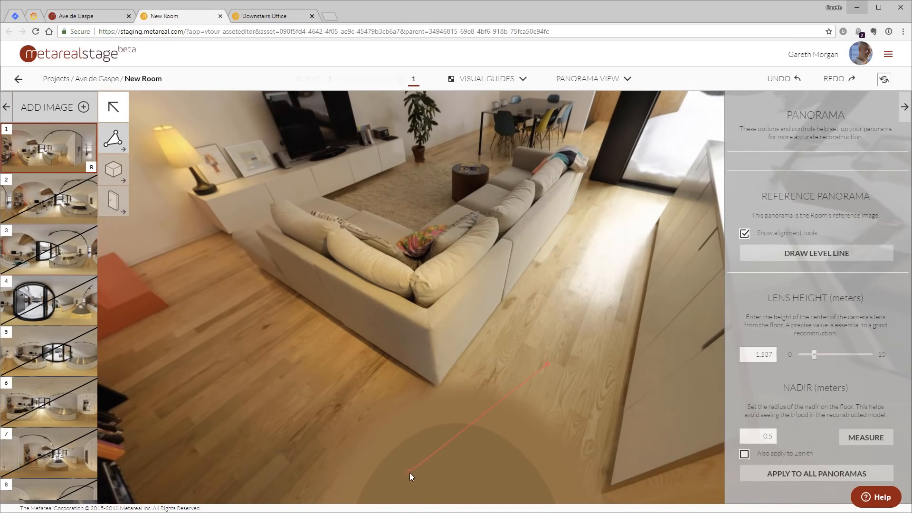
pyautogui.moveTo(410, 473); pyautogui.dragTo(512, 211)
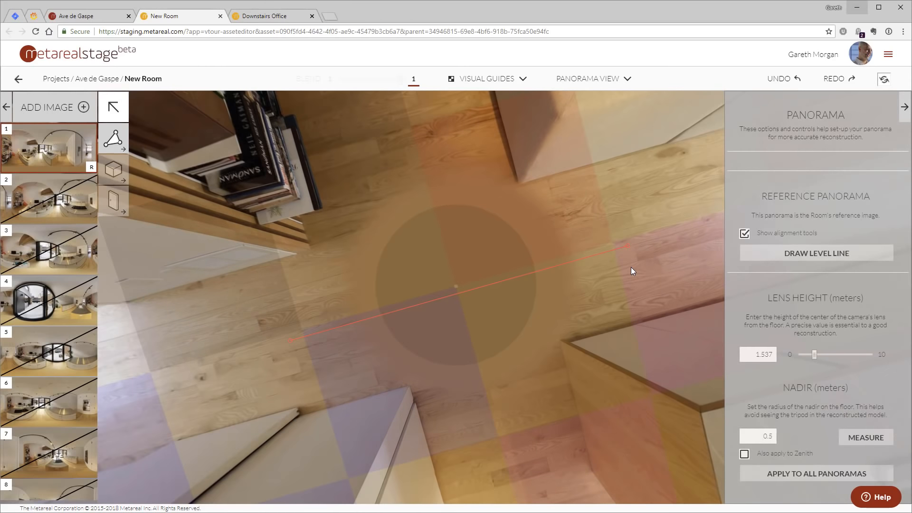
pyautogui.moveTo(545, 200); pyautogui.dragTo(546, 352)
# Step: Draw vertical level lines along the wall edge at the end of the kitchen cabinets and along the black window frame's edge
pyautogui.moveTo(603, 287); pyautogui.dragTo(549, 218)
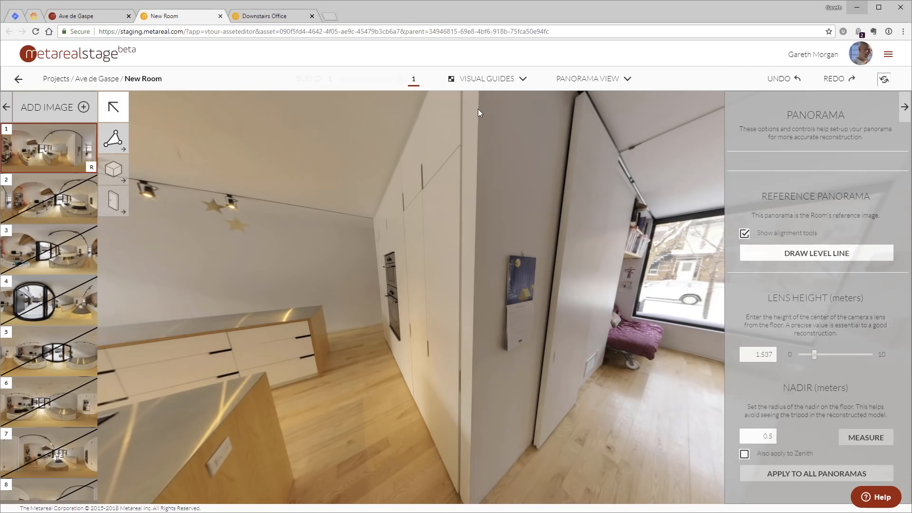
pyautogui.moveTo(478, 109)
pyautogui.mouseDown()
pyautogui.moveTo(463, 413)
pyautogui.moveTo(472, 437)
pyautogui.mouseUp()
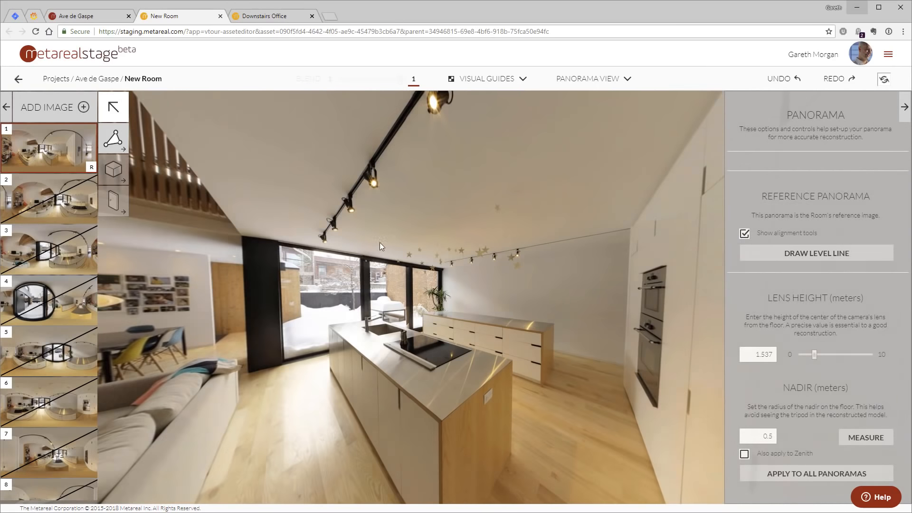
pyautogui.moveTo(380, 243); pyautogui.dragTo(593, 254)
pyautogui.scroll(5, 515, 292)
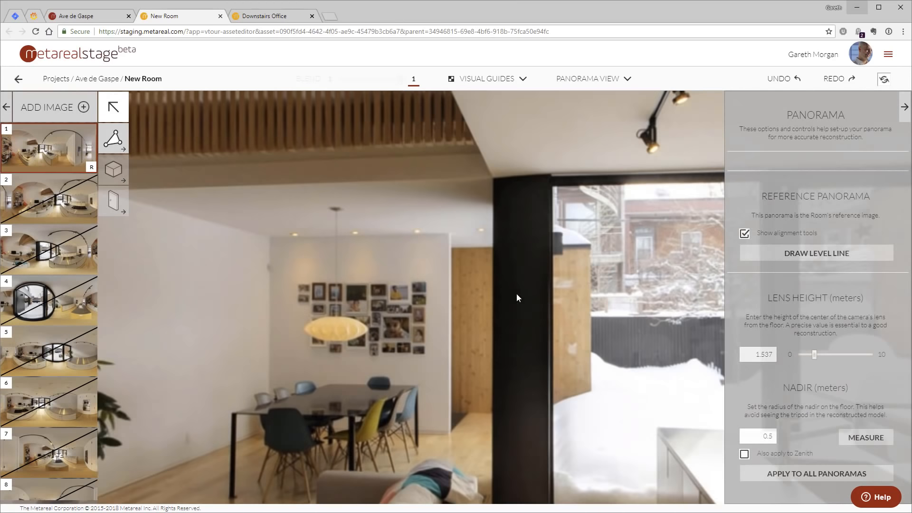
pyautogui.scroll(-2, 516, 293)
pyautogui.moveTo(533, 311); pyautogui.dragTo(474, 261)
pyautogui.click(804, 251)
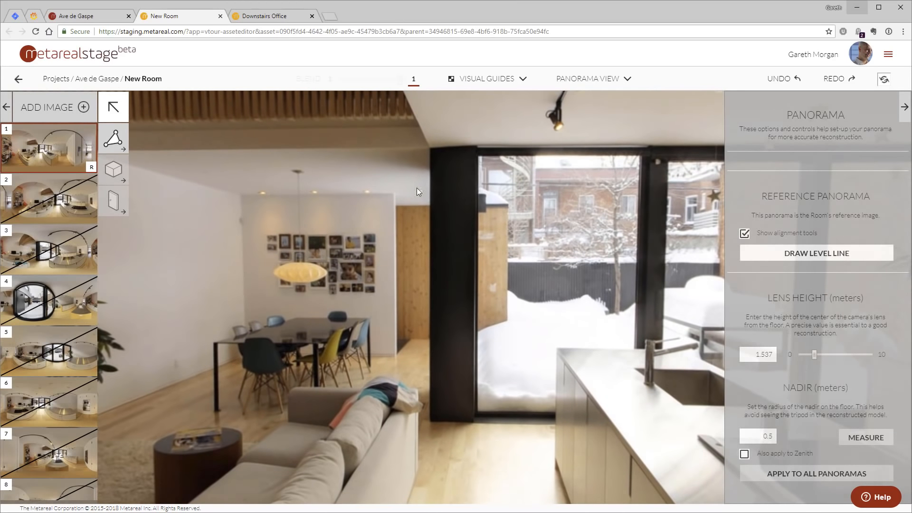
pyautogui.moveTo(430, 164)
pyautogui.mouseDown()
pyautogui.moveTo(417, 330)
pyautogui.moveTo(430, 387)
pyautogui.mouseUp()
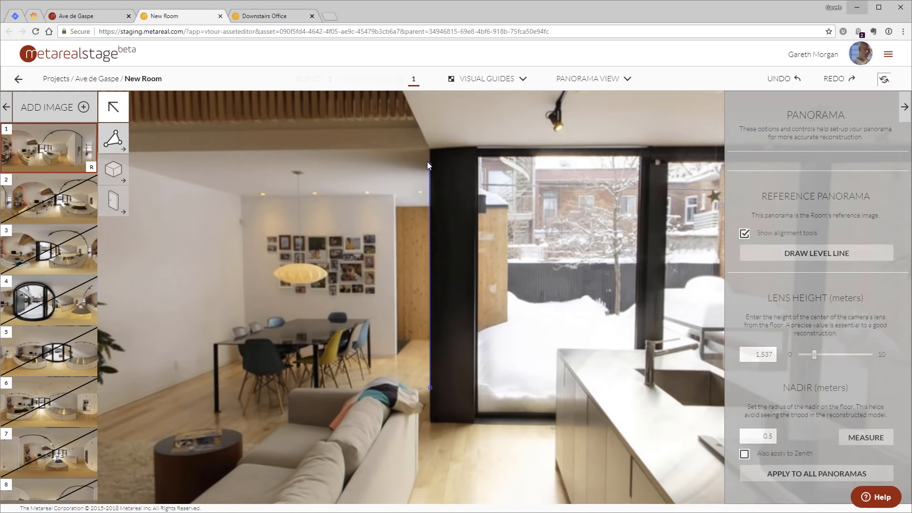
# Step: Try to draw a third level line along the wall edge beside the bookshelf
pyautogui.moveTo(466, 230); pyautogui.dragTo(71, 226)
pyautogui.scroll(-3, 335, 268)
pyautogui.moveTo(613, 231); pyautogui.dragTo(204, 233)
pyautogui.scroll(-4, 364, 213)
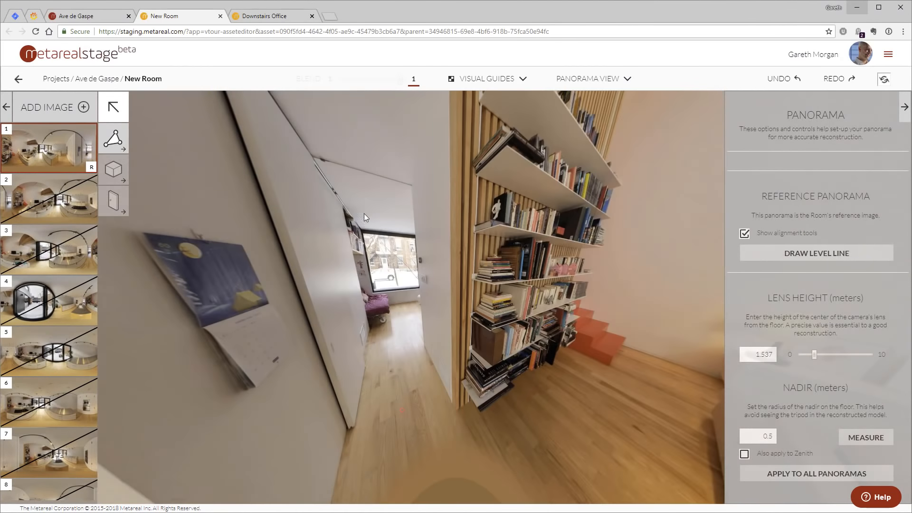
pyautogui.moveTo(364, 213)
pyautogui.mouseDown()
pyautogui.moveTo(328, 278)
pyautogui.moveTo(332, 233)
pyautogui.mouseUp()
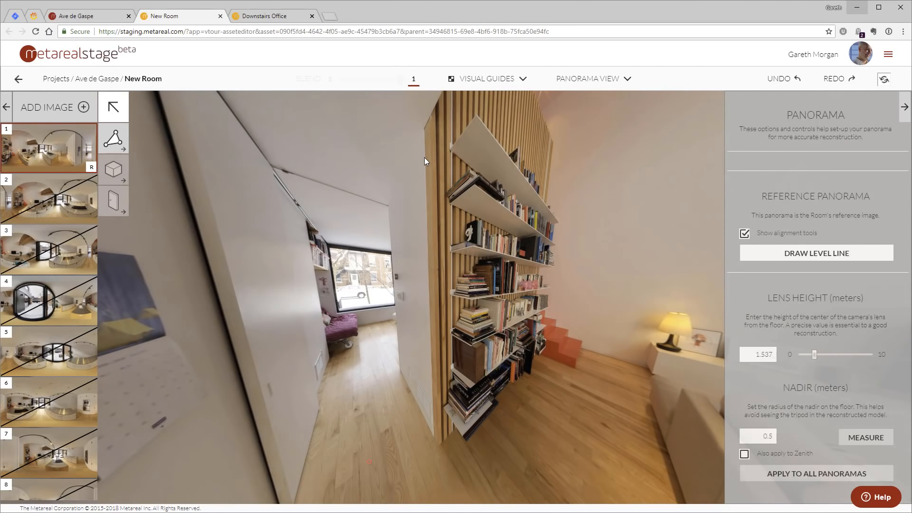
pyautogui.moveTo(424, 158)
pyautogui.mouseDown()
pyautogui.moveTo(415, 294)
pyautogui.moveTo(432, 385)
pyautogui.moveTo(439, 366)
pyautogui.moveTo(456, 365)
pyautogui.mouseUp()
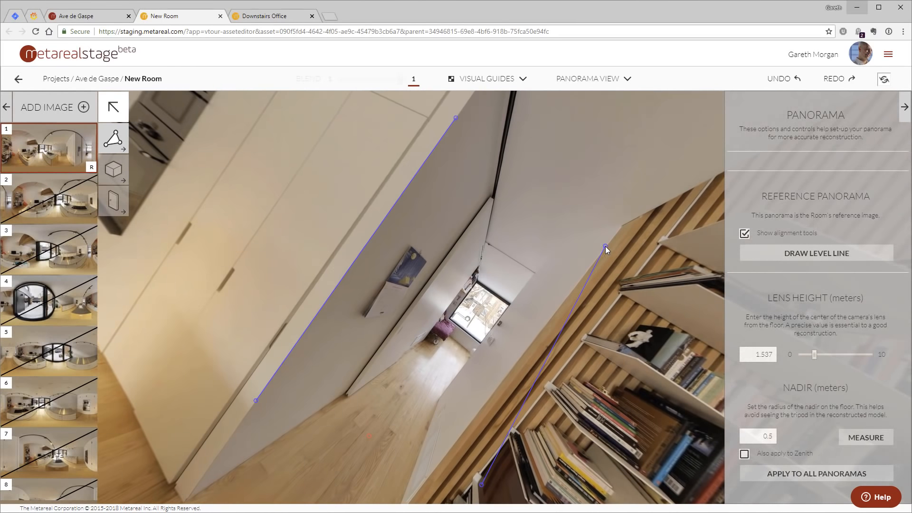
pyautogui.moveTo(605, 246); pyautogui.dragTo(606, 246)
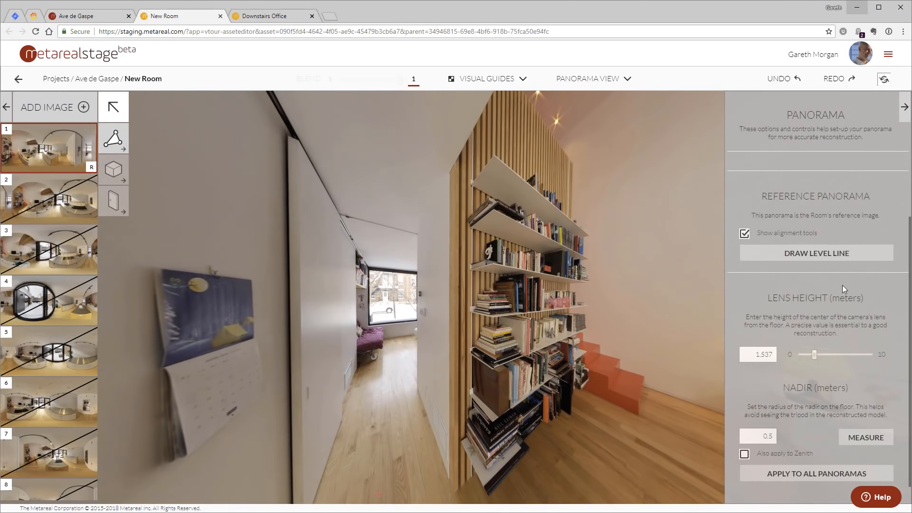
# Step: Draw a vertical level line along the hallway wall's edge beside the bookshelf and fine-tune its upper endpoint
pyautogui.click(829, 255)
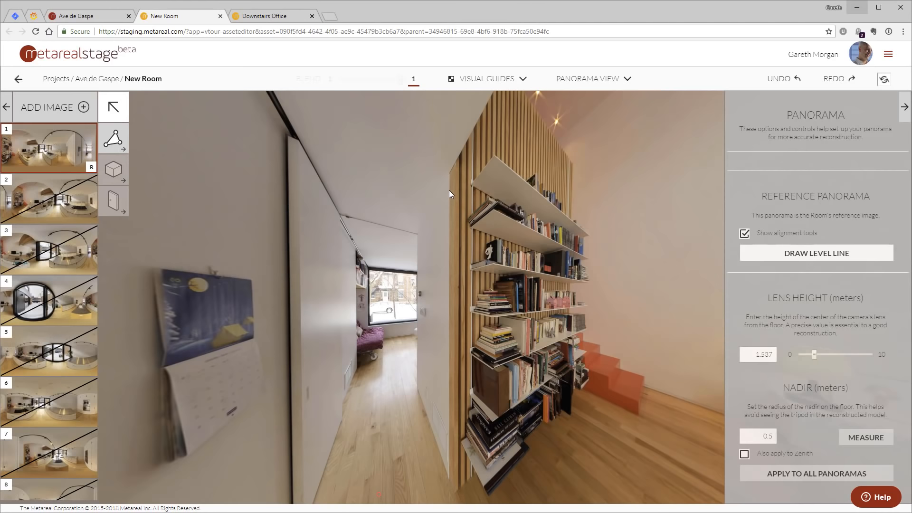
pyautogui.moveTo(449, 190); pyautogui.dragTo(449, 431)
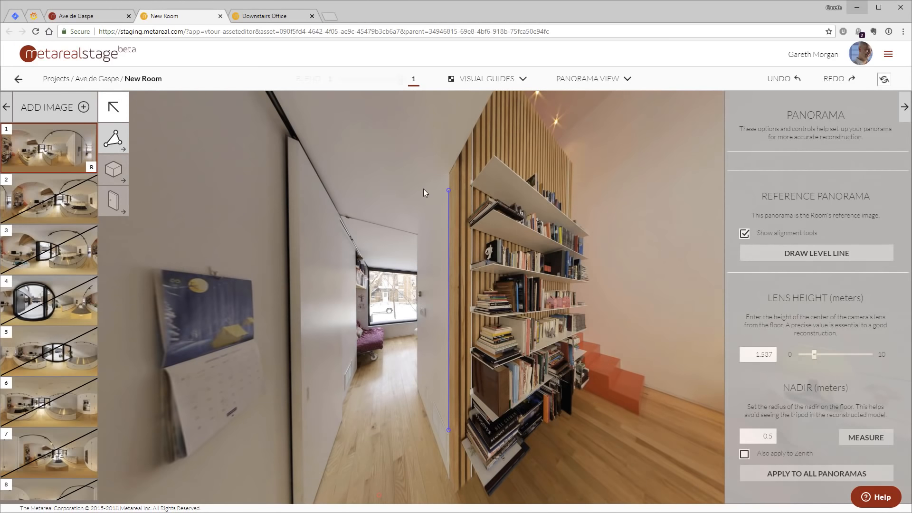
pyautogui.moveTo(449, 188); pyautogui.dragTo(448, 190)
# Step: Switch to Levelling View and check the room's vertical edges against the grid
pyautogui.click(591, 79)
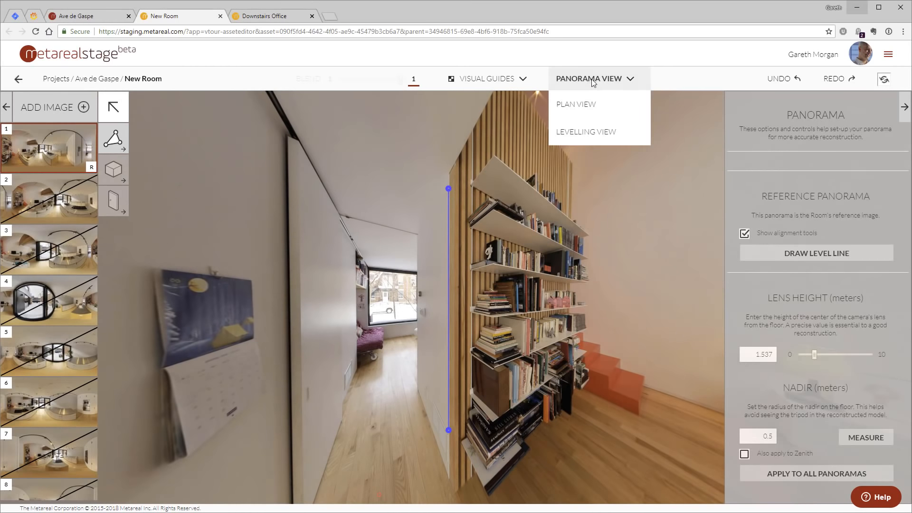
pyautogui.click(594, 130)
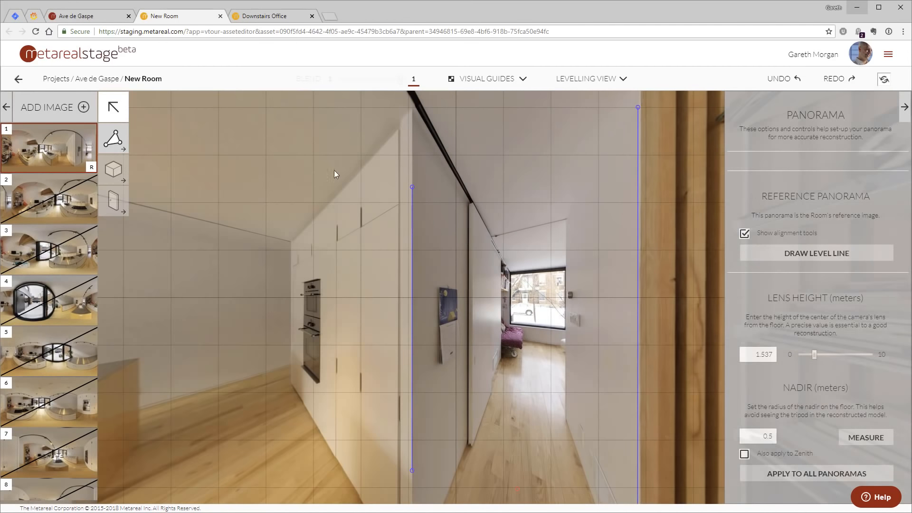
pyautogui.moveTo(335, 172); pyautogui.dragTo(438, 187)
# Step: Switch to Plan View and hide the alignment tools of the reference panorama
pyautogui.moveTo(590, 79)
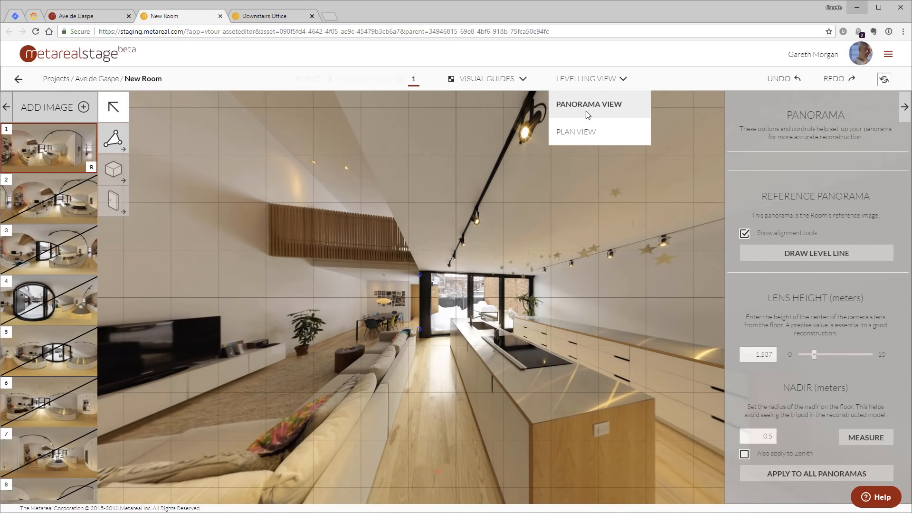
pyautogui.click(583, 135)
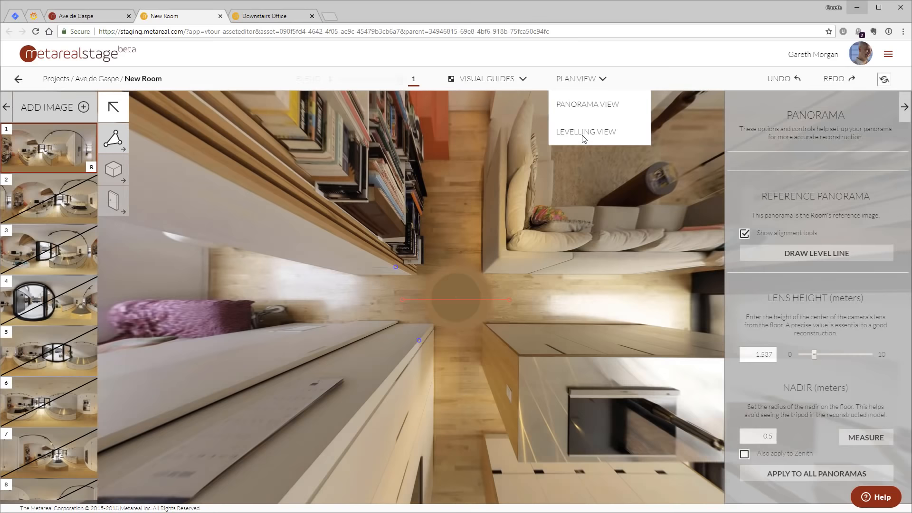
pyautogui.click(745, 233)
pyautogui.scroll(5, 598, 346)
pyautogui.moveTo(598, 339); pyautogui.dragTo(486, 302)
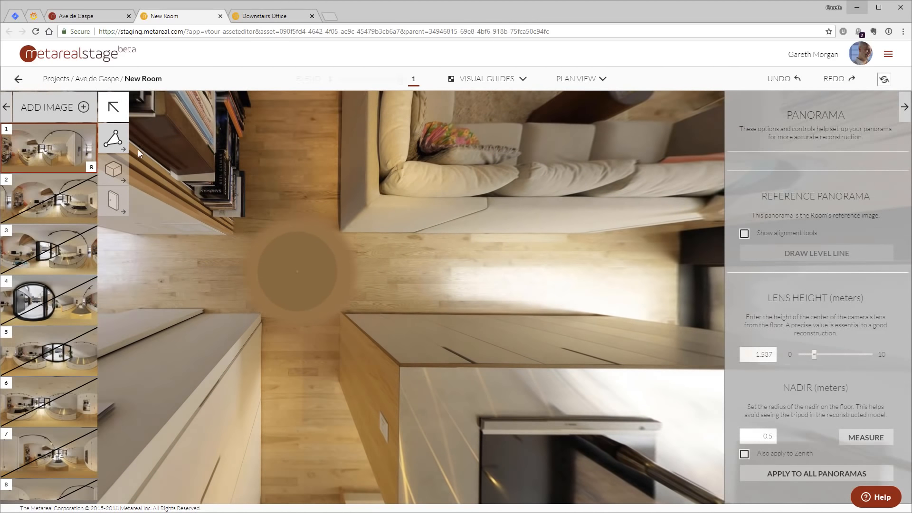
# Step: Start the floor outline with the Draw tool from the black window frame's corner to the bookshelf corner, with Protractor 1 snapping on
pyautogui.click(124, 147)
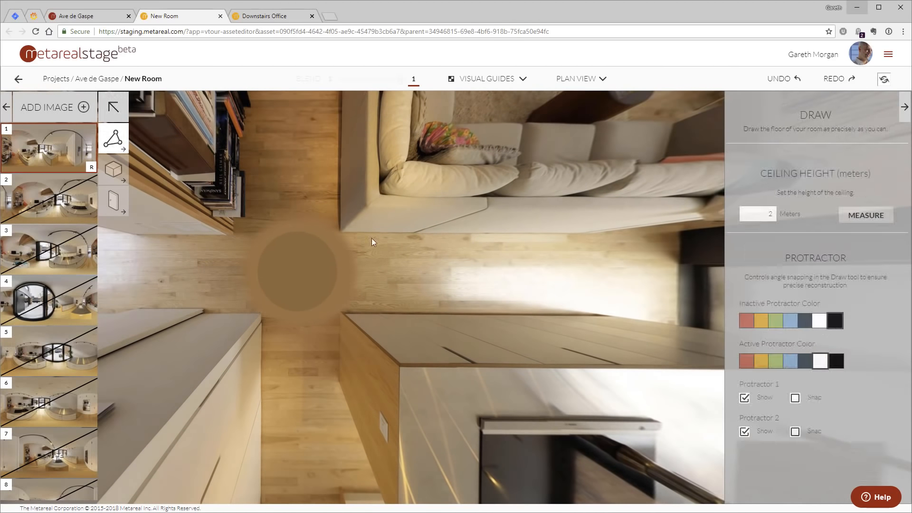
pyautogui.click(680, 231)
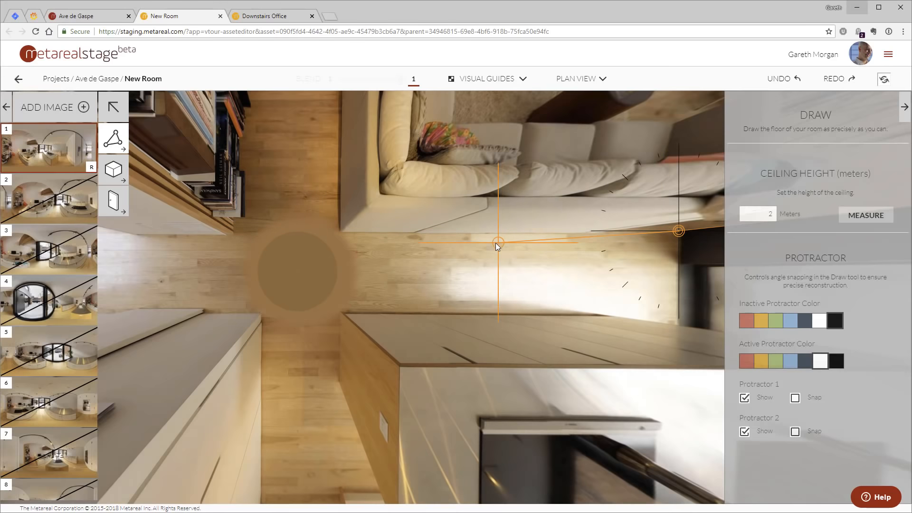
pyautogui.press('1')
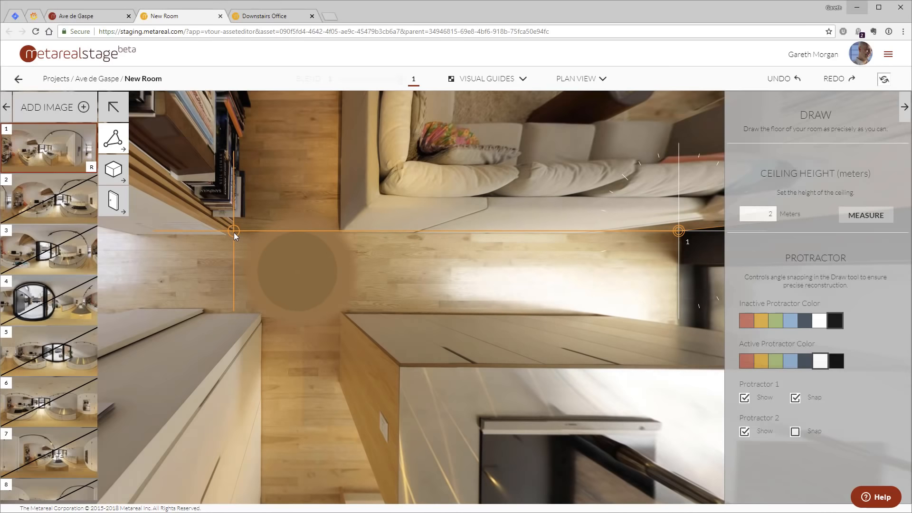
pyautogui.click(233, 236)
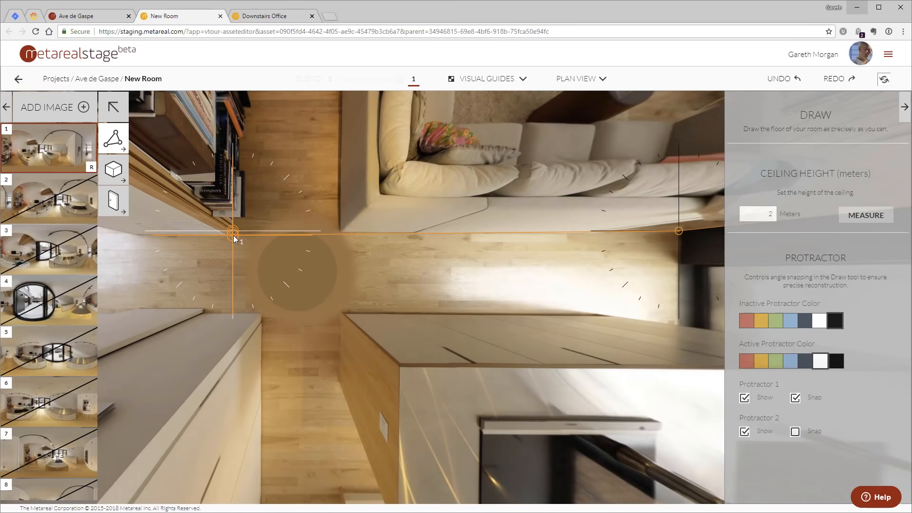
pyautogui.click(234, 236)
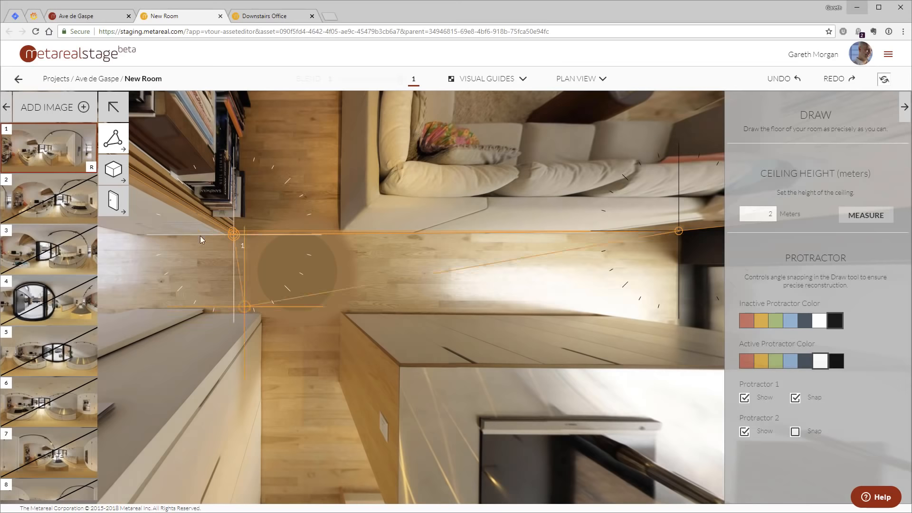
# Step: Extend the floor outline around the hallway opening, placing its two far corners and the end corner of the kitchen cabinet wall
pyautogui.moveTo(193, 243); pyautogui.dragTo(326, 241)
pyautogui.scroll(5, 244, 232)
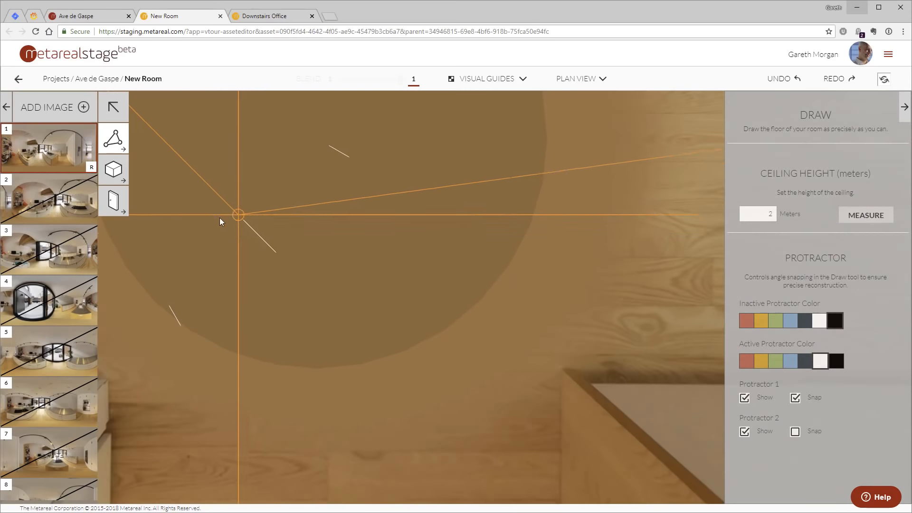
pyautogui.moveTo(214, 214); pyautogui.dragTo(575, 281)
pyautogui.scroll(-3, 369, 265)
pyautogui.moveTo(275, 230); pyautogui.dragTo(558, 336)
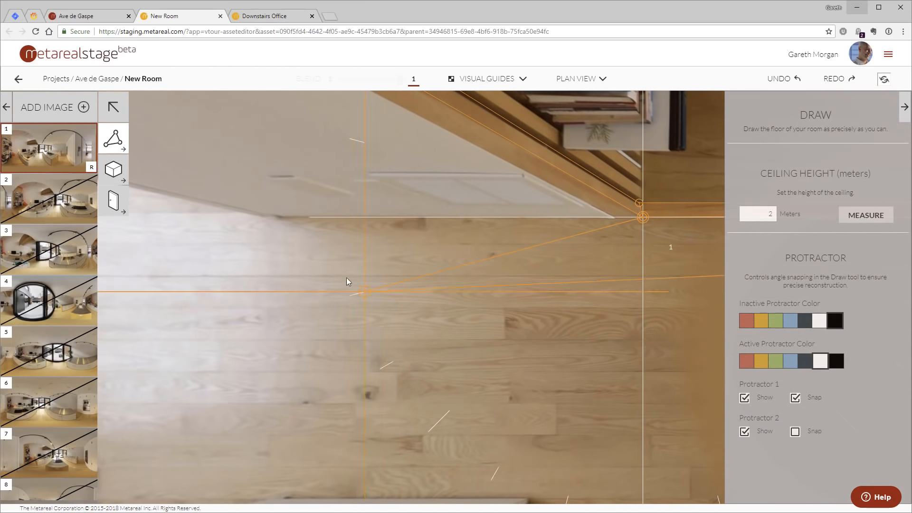
pyautogui.click(281, 229)
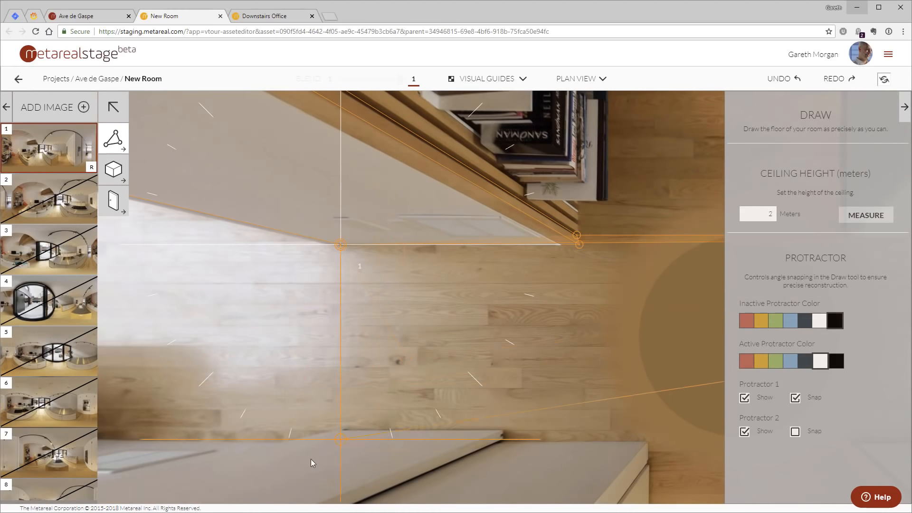
pyautogui.click(329, 442)
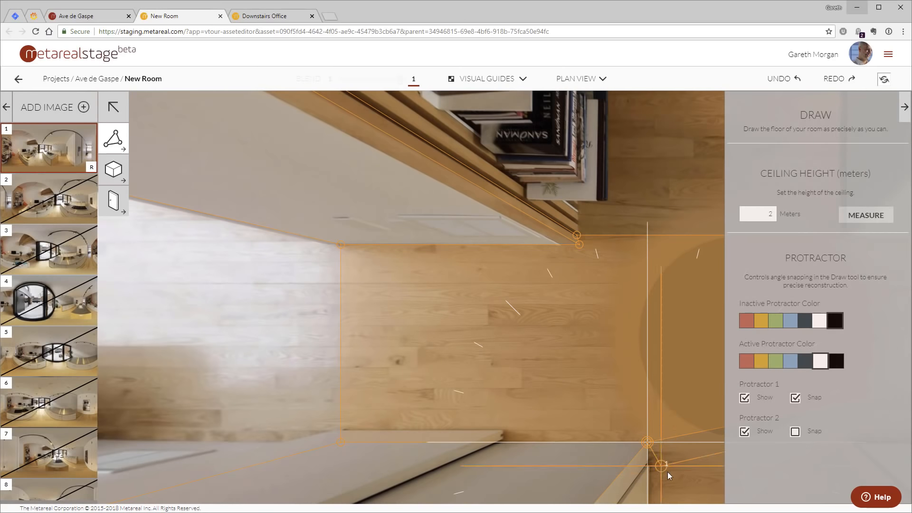
pyautogui.click(687, 478)
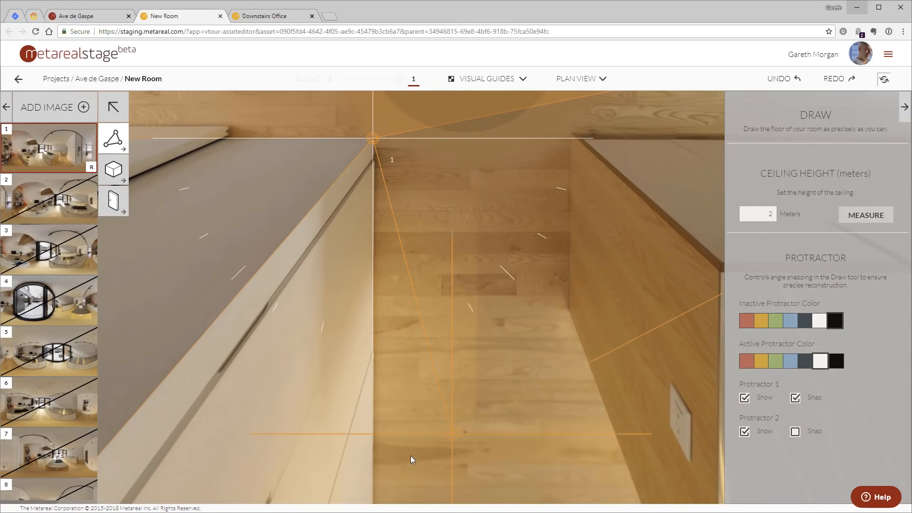
# Step: Continue the floor outline along the base of the kitchen cabinet wall to the corner where the floor meets the back wall
pyautogui.moveTo(410, 454); pyautogui.dragTo(372, 106)
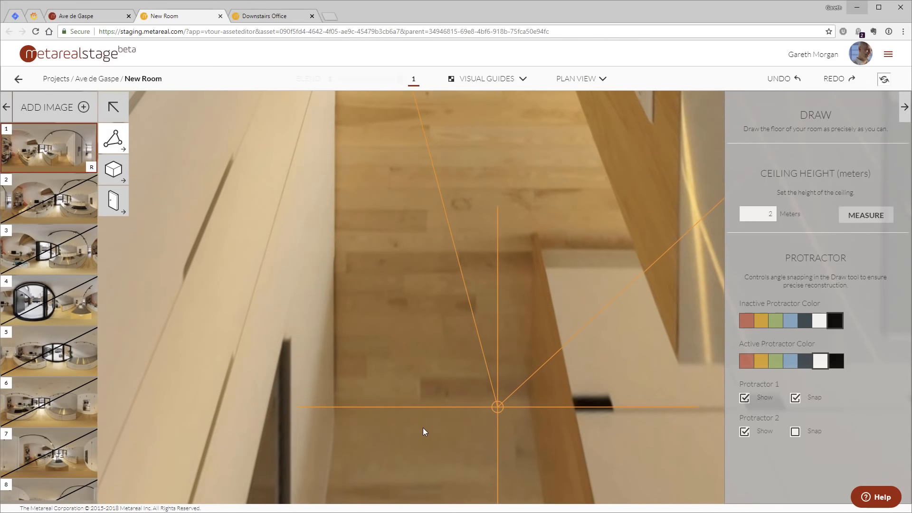
pyautogui.click(331, 408)
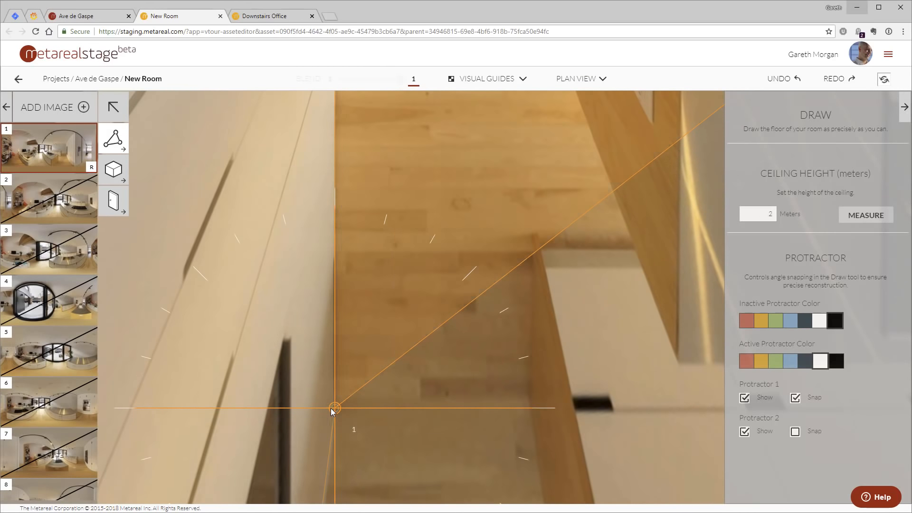
pyautogui.moveTo(395, 435); pyautogui.dragTo(362, 203)
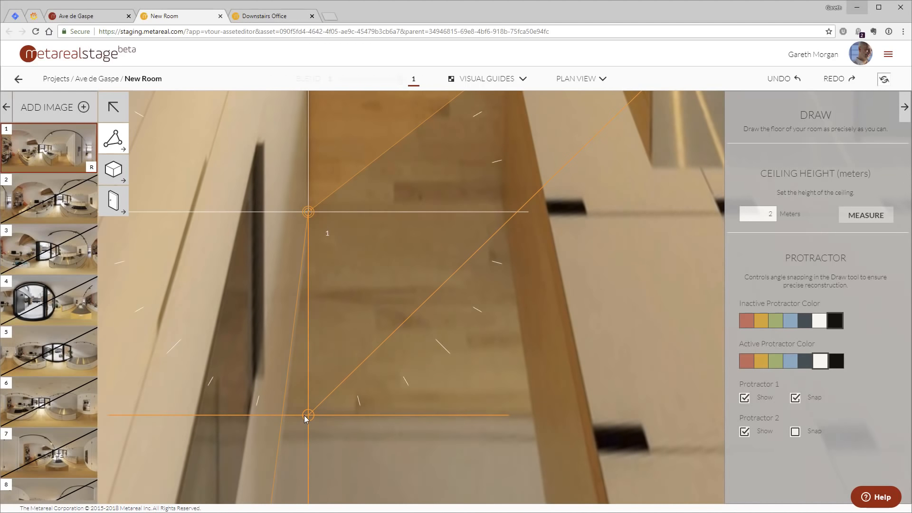
pyautogui.click(305, 417)
# Step: Close the floor outline with the last corner where the back wall meets the window wall, with Protractor 2 snapping on
pyautogui.scroll(-5, 561, 350)
pyautogui.scroll(-3, 561, 349)
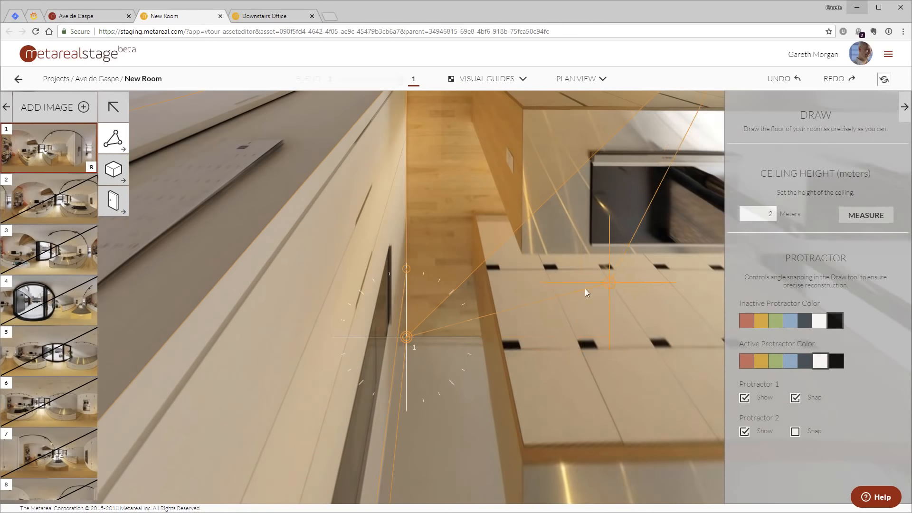
pyautogui.moveTo(585, 289); pyautogui.dragTo(367, 328)
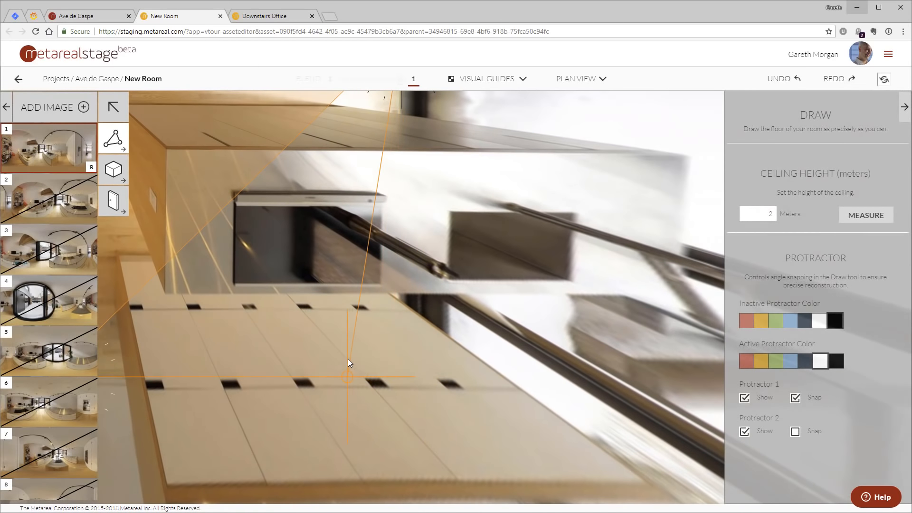
pyautogui.scroll(-2, 349, 361)
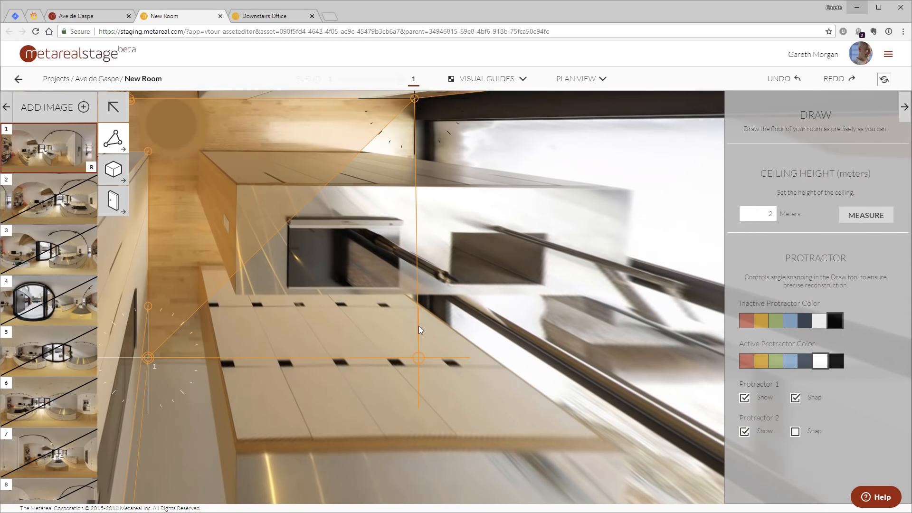
pyautogui.press('2')
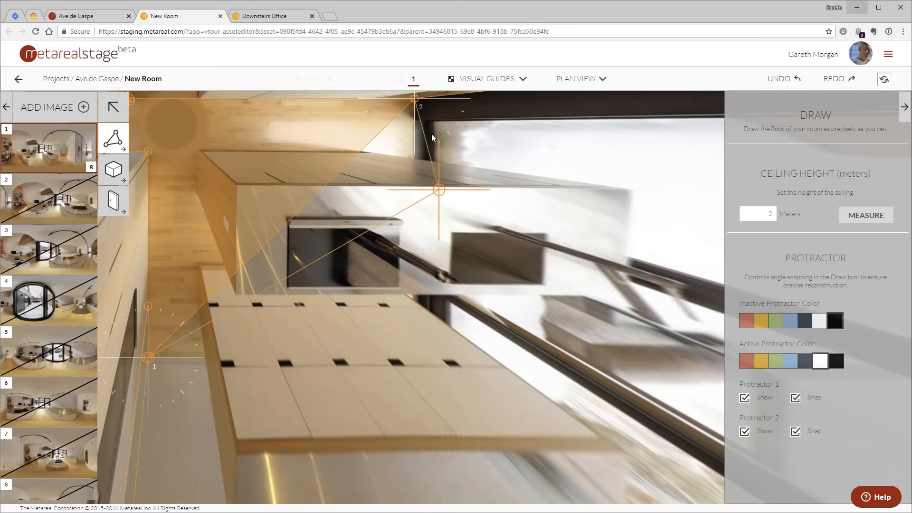
pyautogui.click(415, 357)
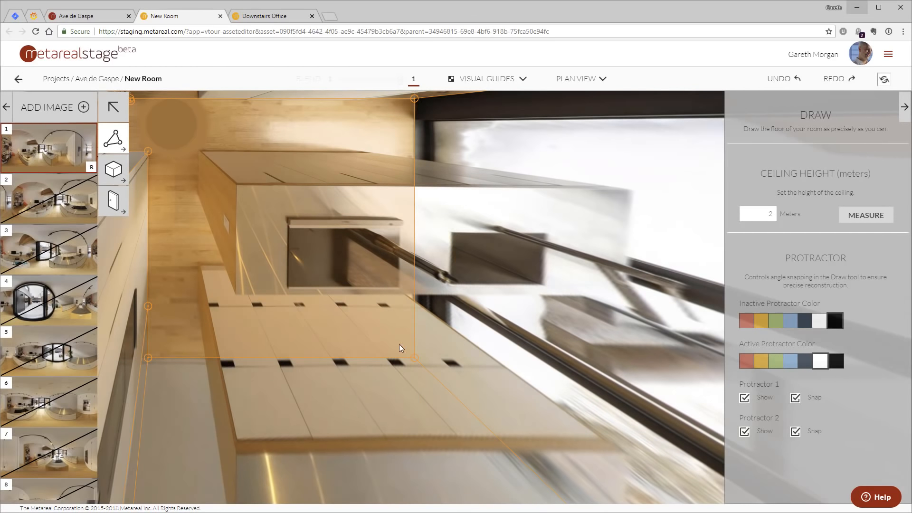
pyautogui.scroll(-1, 290, 244)
pyautogui.moveTo(263, 225); pyautogui.dragTo(454, 293)
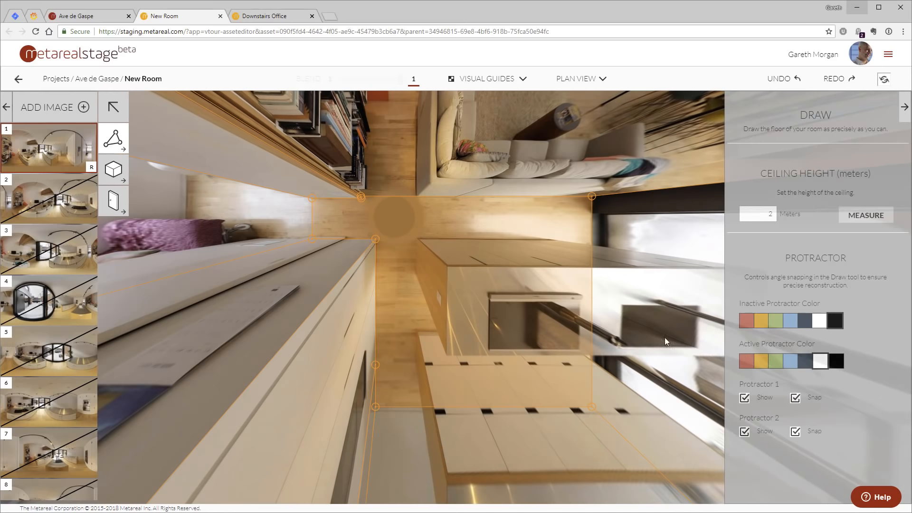
# Step: Switch to Panorama View and measure the ceiling height from the floor edge to the ceiling line at the black-framed windows
pyautogui.click(113, 107)
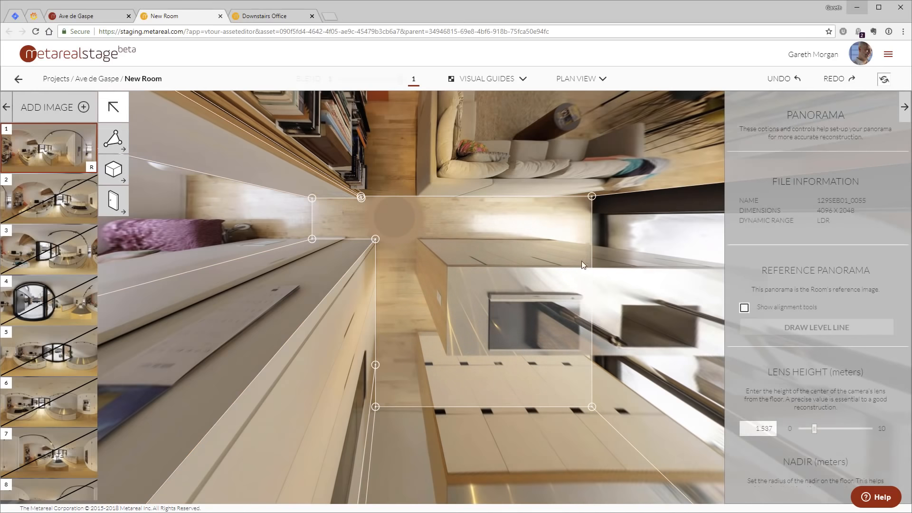
pyautogui.scroll(-2, 796, 392)
pyautogui.moveTo(580, 81)
pyautogui.click(583, 104)
pyautogui.moveTo(572, 181); pyautogui.dragTo(484, 143)
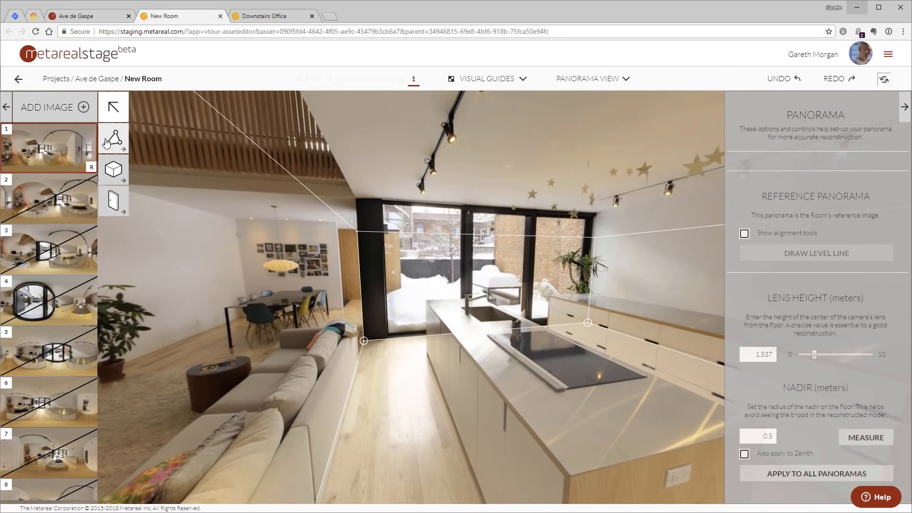
pyautogui.click(114, 139)
pyautogui.click(866, 215)
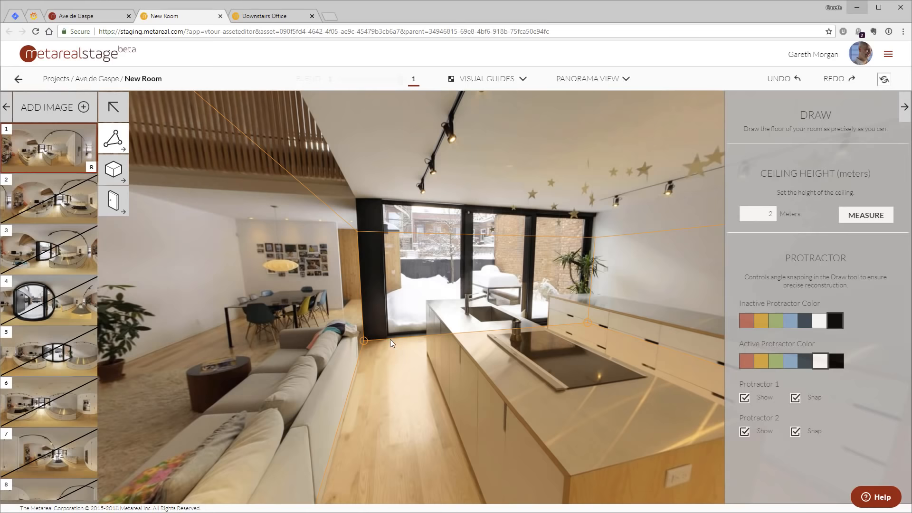
pyautogui.click(375, 340)
pyautogui.click(398, 198)
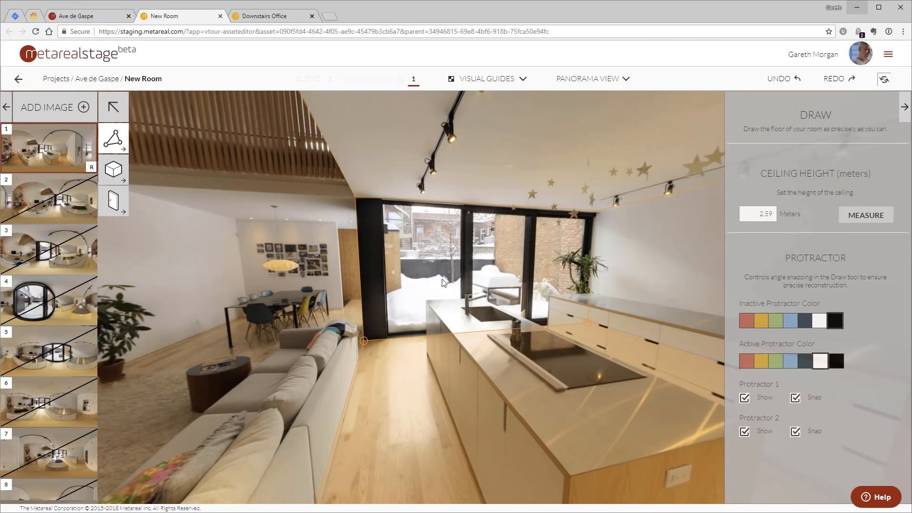
pyautogui.click(113, 108)
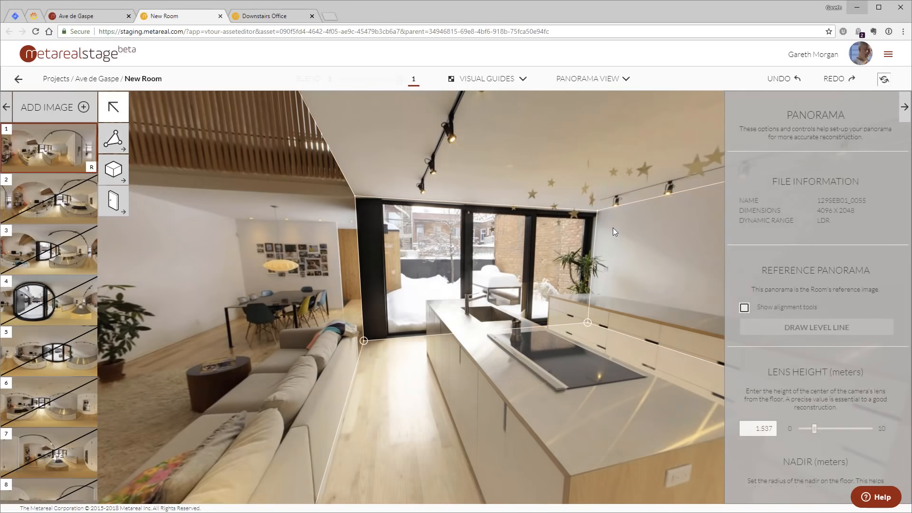
# Step: Draw the base of a cube along the bottom edges of the kitchen island, using three of its floor corners
pyautogui.moveTo(613, 228); pyautogui.dragTo(441, 210)
pyautogui.moveTo(595, 250)
pyautogui.mouseDown()
pyautogui.moveTo(335, 240)
pyautogui.moveTo(546, 220)
pyautogui.moveTo(532, 162)
pyautogui.mouseUp()
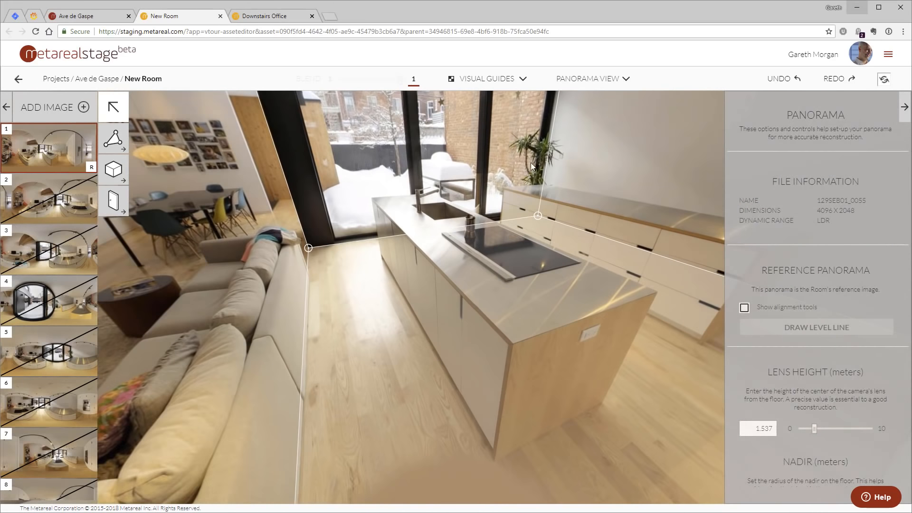
pyautogui.moveTo(443, 189); pyautogui.dragTo(425, 287)
pyautogui.click(113, 170)
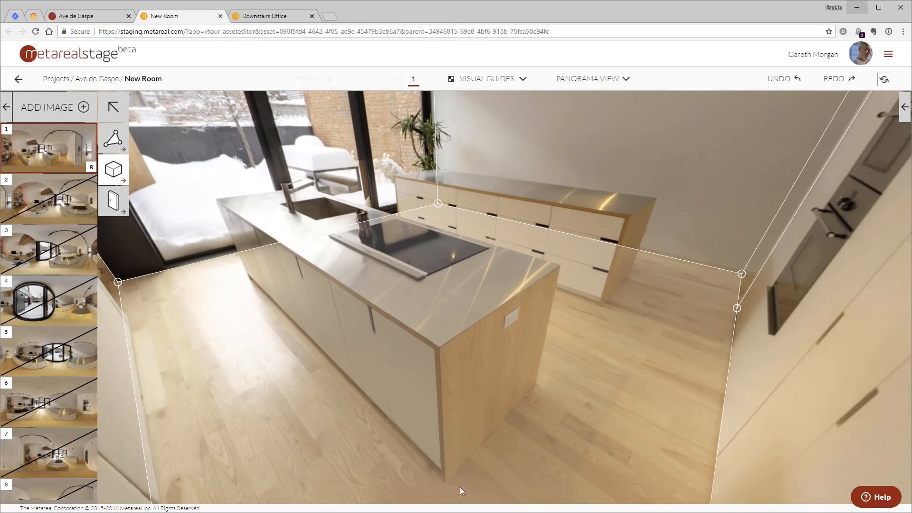
pyautogui.click(445, 483)
pyautogui.press('Escape')
pyautogui.click(535, 384)
pyautogui.click(447, 484)
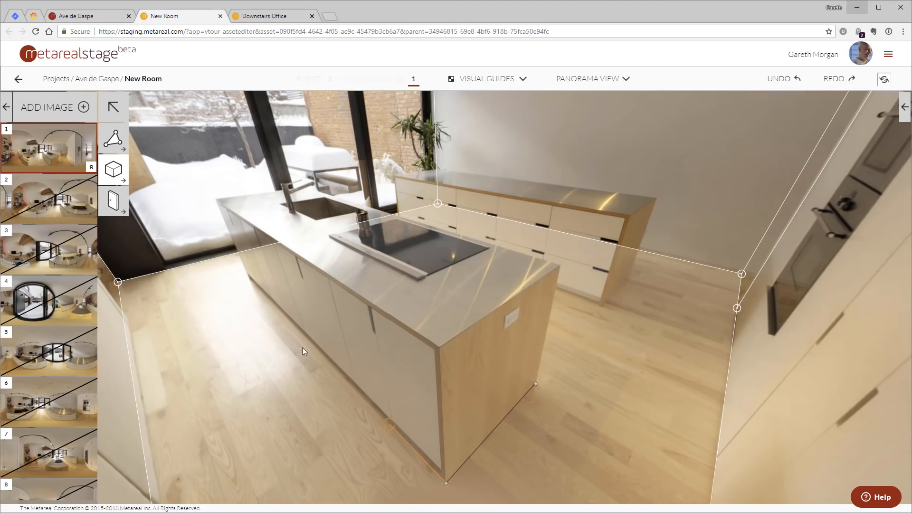
pyautogui.click(228, 287)
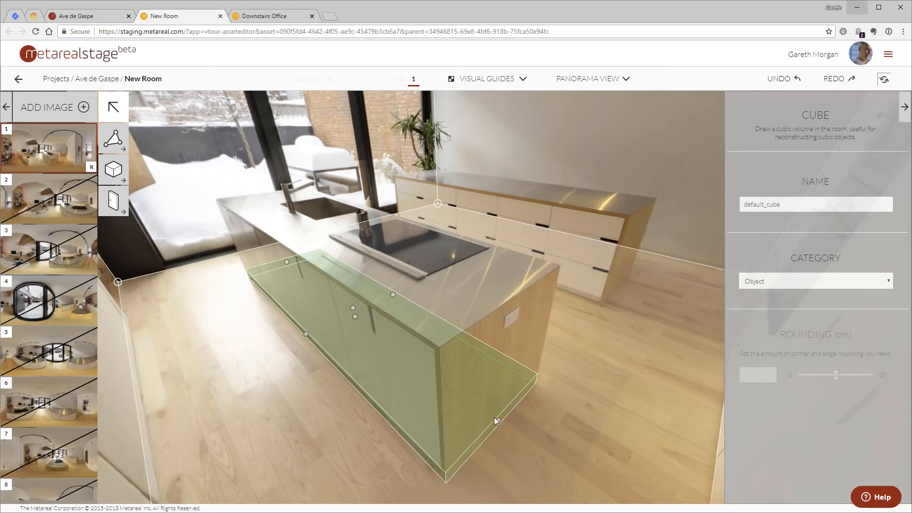
# Step: Raise the island cube to the countertop and fine-tune its side faces to match the island's edges
pyautogui.moveTo(352, 307); pyautogui.dragTo(341, 222)
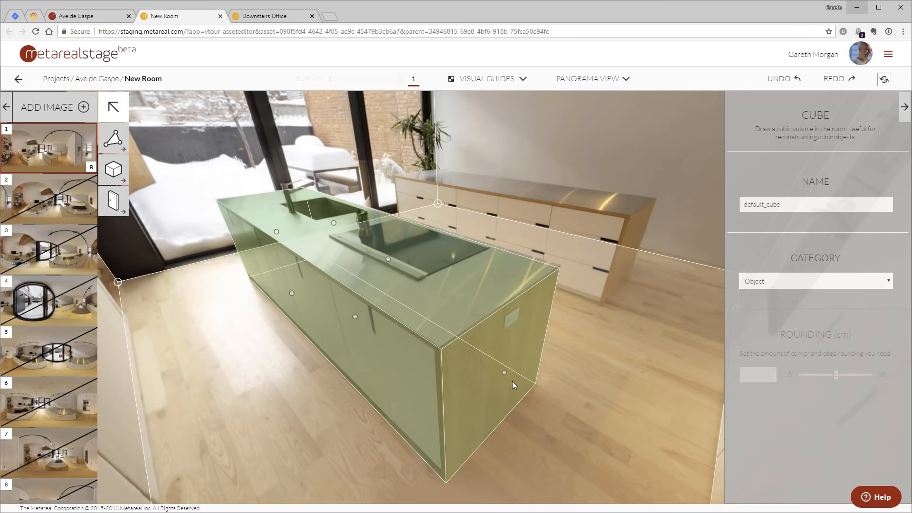
pyautogui.moveTo(503, 373); pyautogui.dragTo(503, 372)
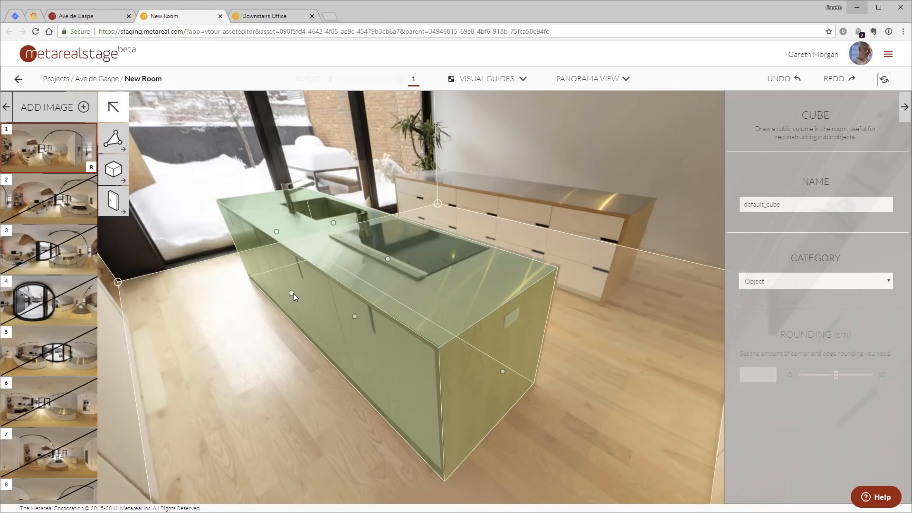
pyautogui.moveTo(293, 293); pyautogui.dragTo(292, 293)
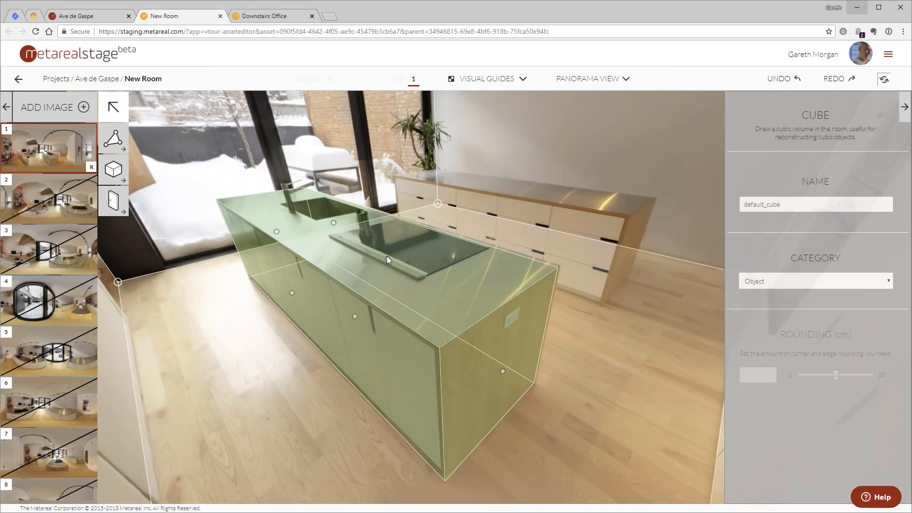
pyautogui.moveTo(387, 257); pyautogui.dragTo(389, 257)
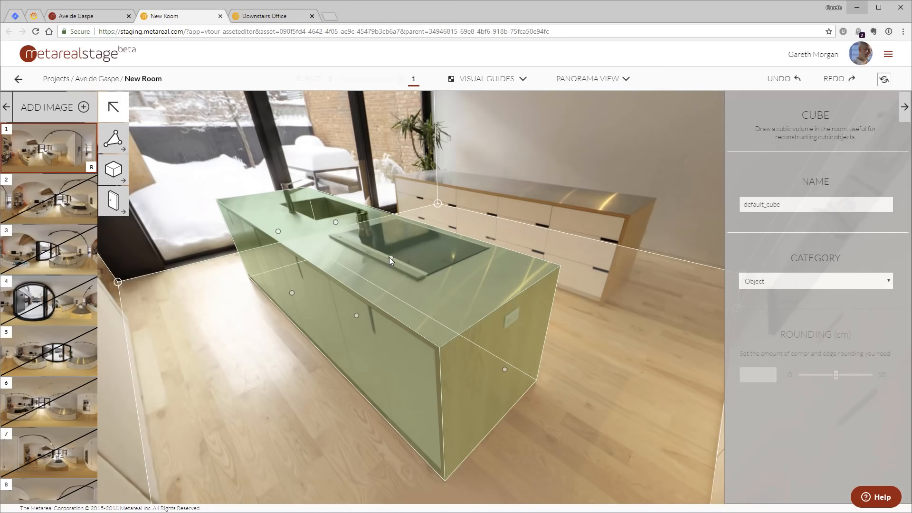
# Step: Fit a second cube around the drawer cabinet along the back wall and deselect it
pyautogui.click(443, 280)
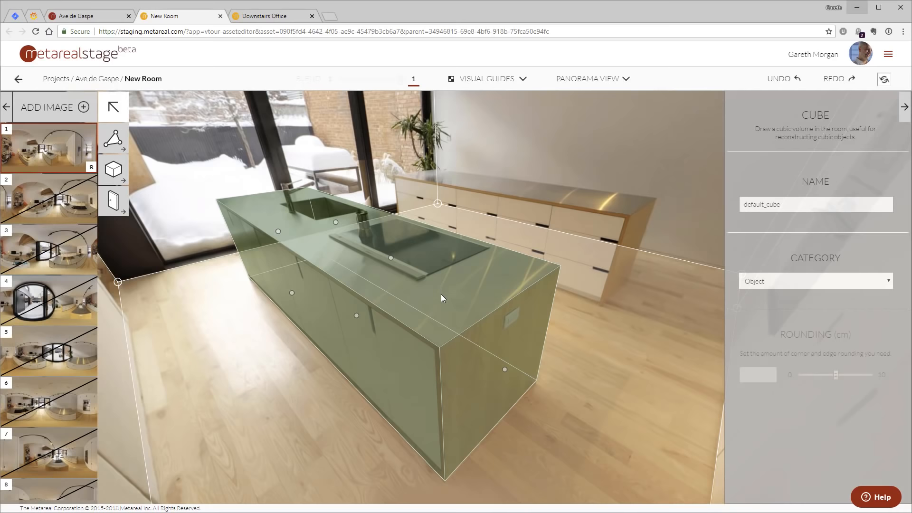
pyautogui.moveTo(452, 295); pyautogui.dragTo(610, 205)
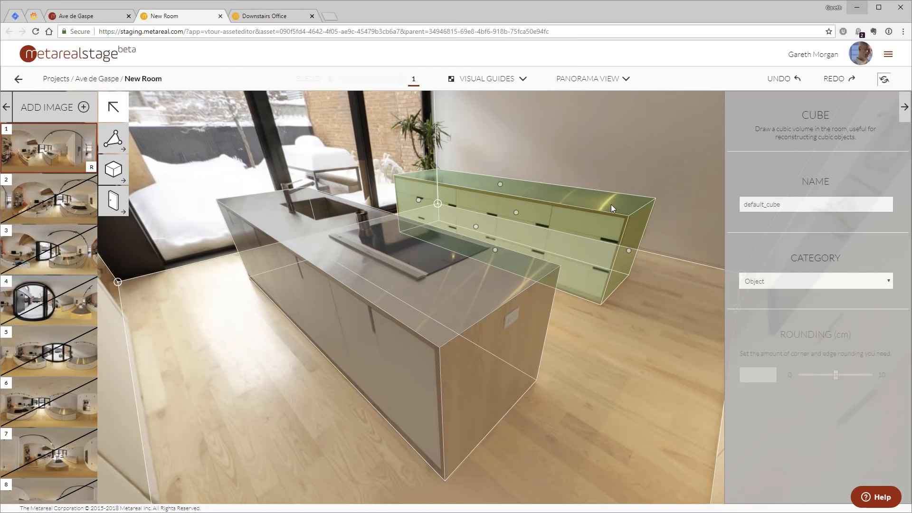
pyautogui.click(563, 397)
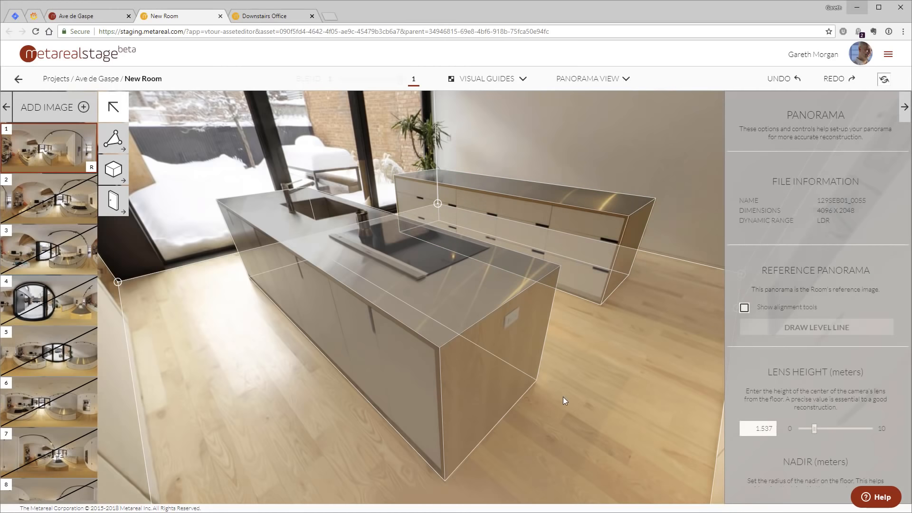
# Step: Switch to Plan View and align panoramas 2, 3 and 4 to the room's floor outline with two matching corner points each
pyautogui.click(624, 89)
pyautogui.click(592, 106)
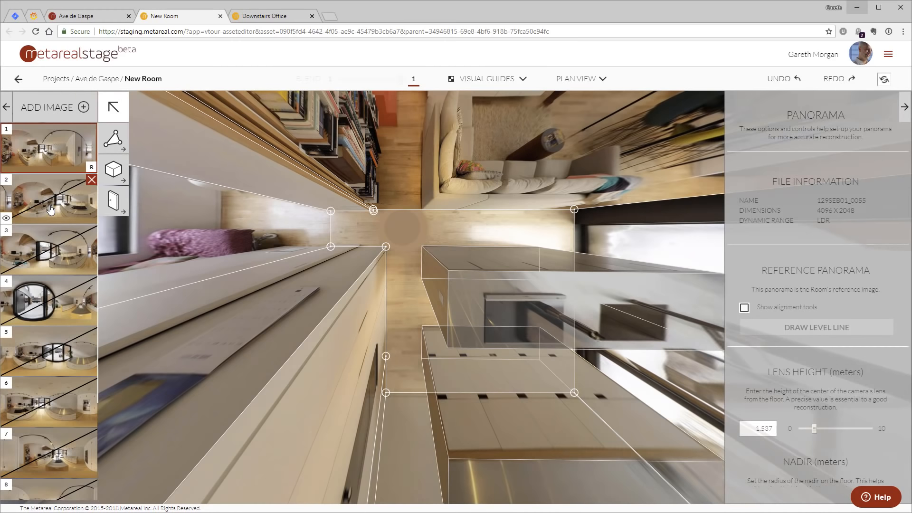
pyautogui.scroll(-3, 61, 323)
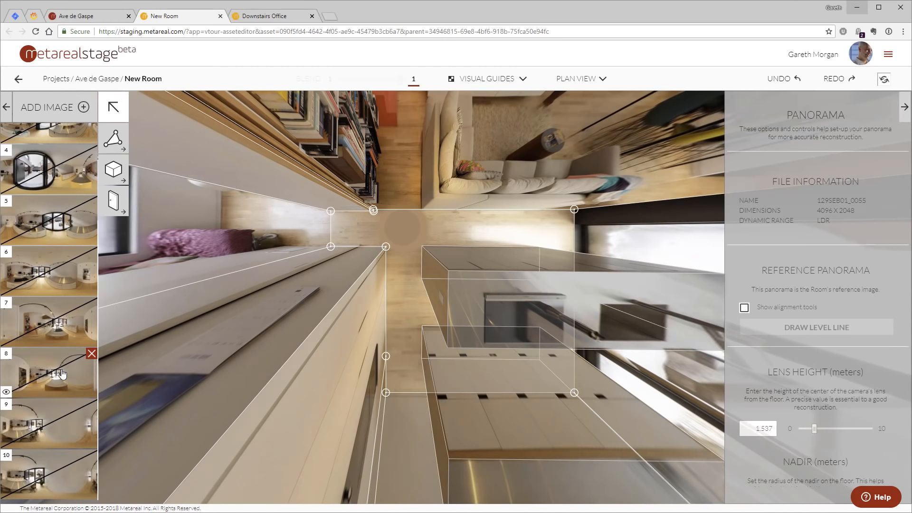
pyautogui.scroll(3, 62, 374)
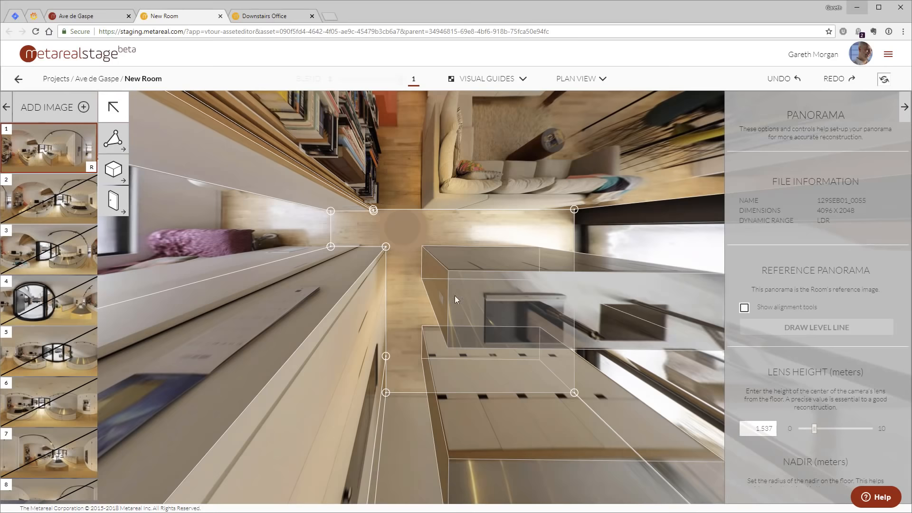
pyautogui.scroll(-3, 95, 216)
pyautogui.scroll(3, 95, 216)
pyautogui.click(651, 418)
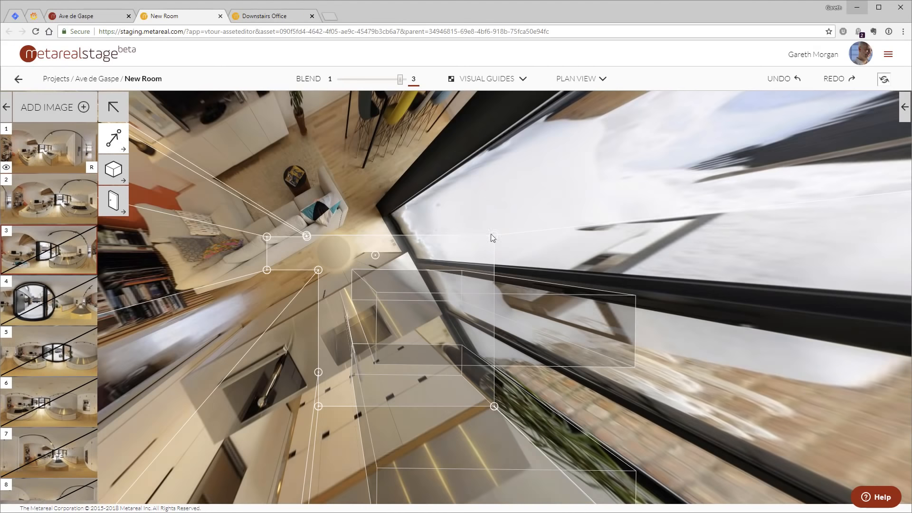
pyautogui.click(491, 236)
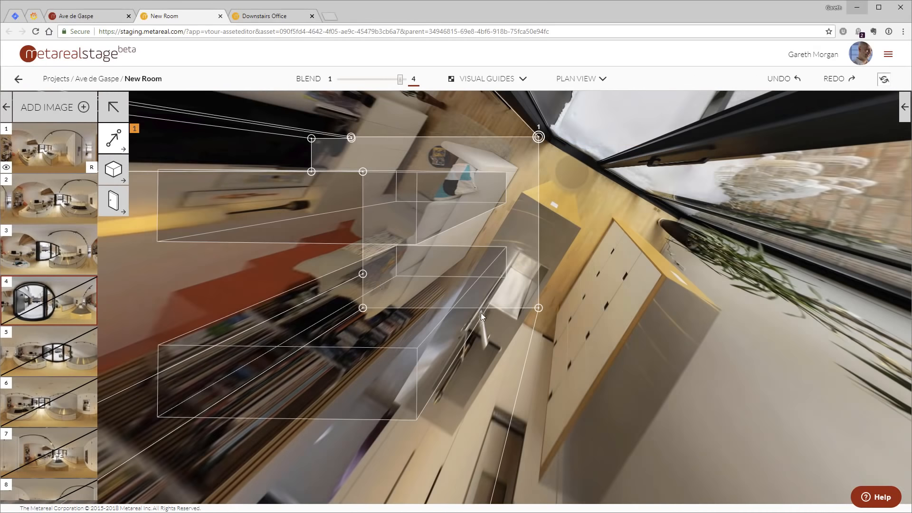
pyautogui.click(481, 316)
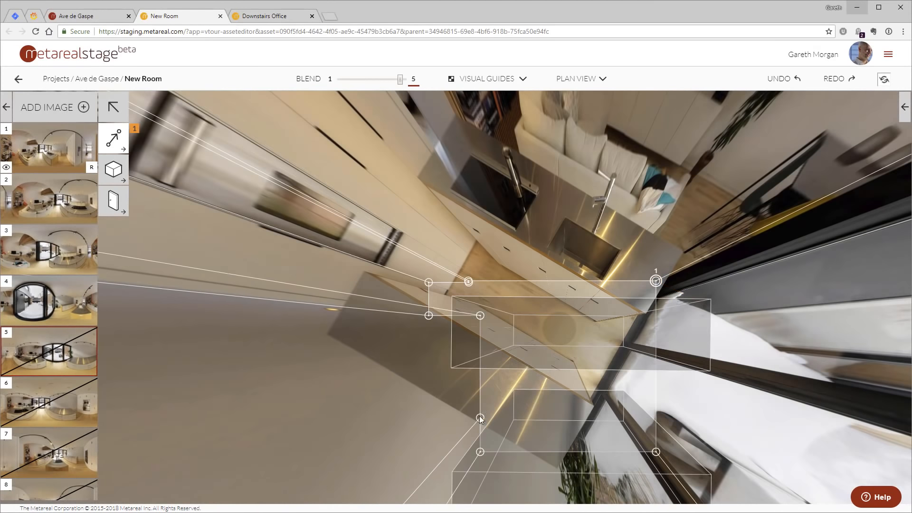
# Step: Align panoramas 5 through 8 to the floor outline by matching two outline corners in each image
pyautogui.click(480, 418)
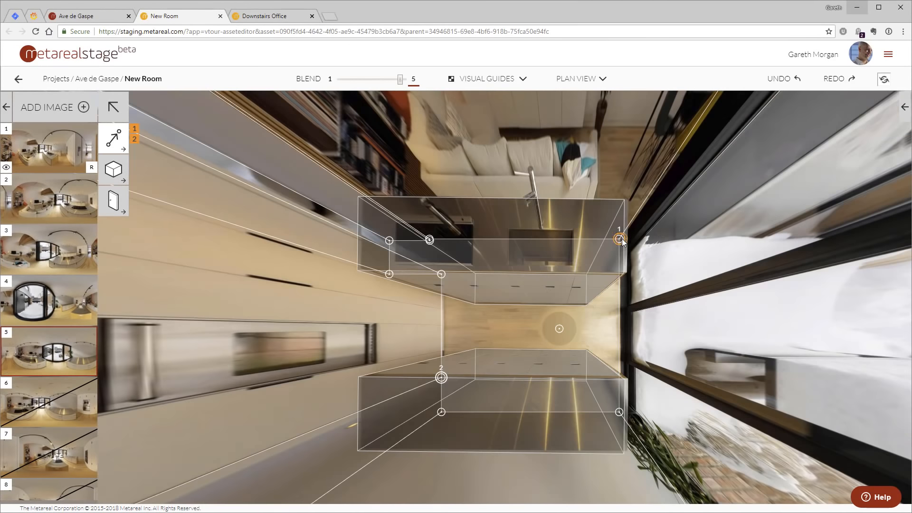
pyautogui.scroll(-3, 53, 295)
pyautogui.click(56, 278)
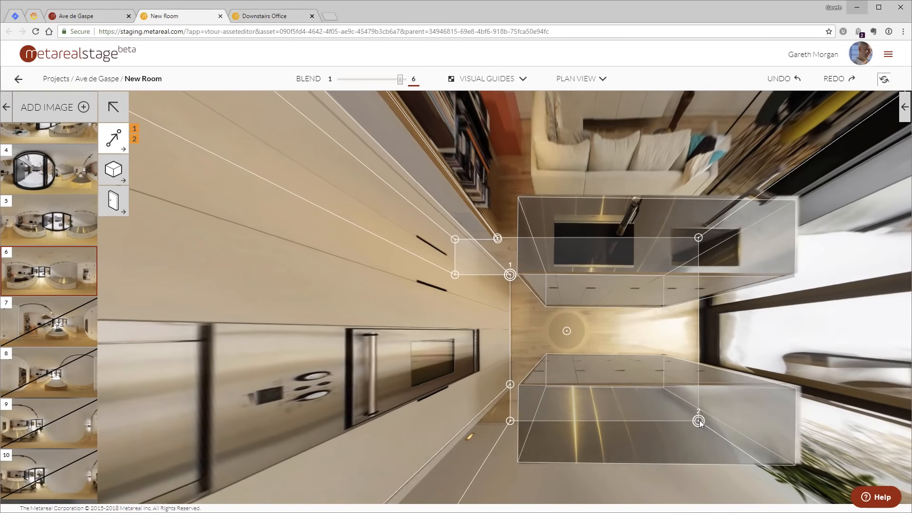
pyautogui.click(699, 423)
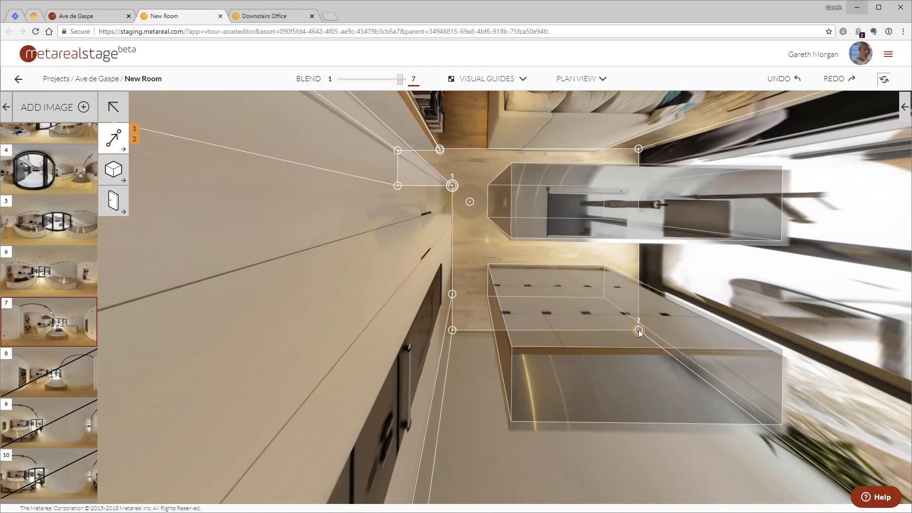
pyautogui.click(639, 331)
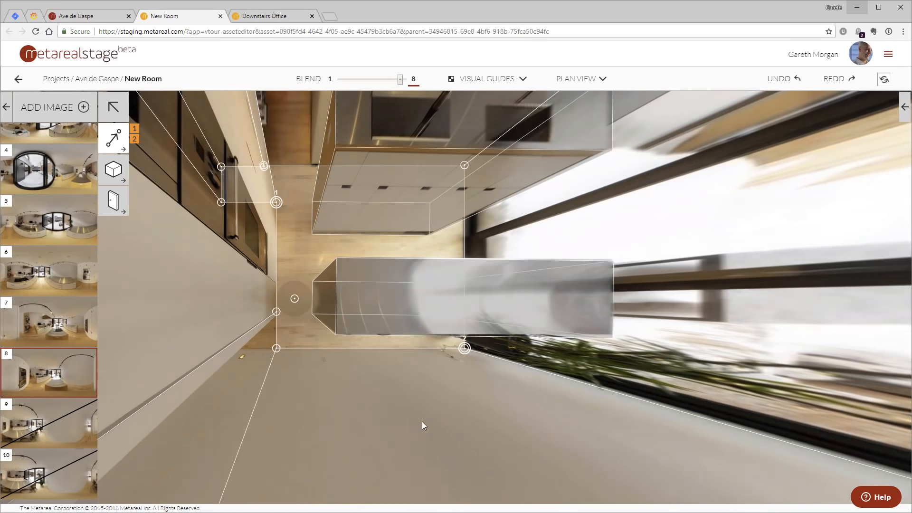
# Step: Align the remaining panoramas 9 and 10 to the floor outline with their two corner points
pyautogui.click(422, 421)
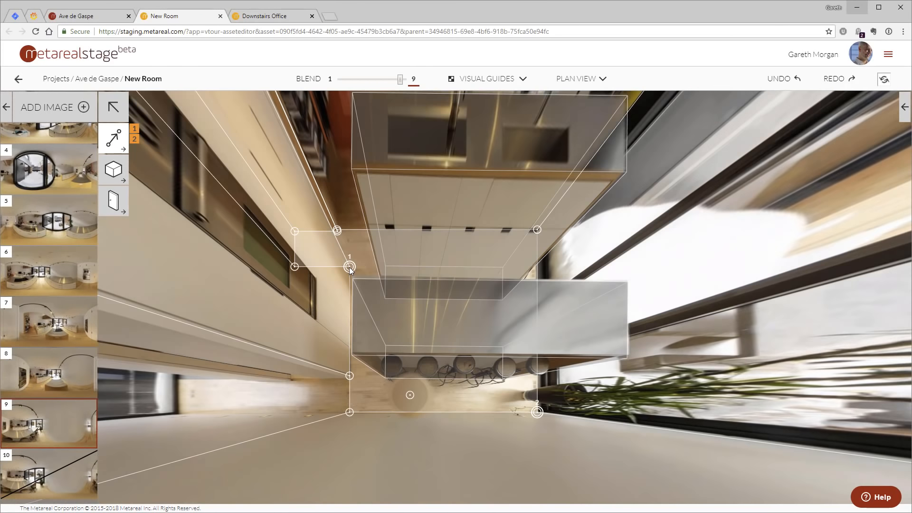
pyautogui.click(423, 326)
pyautogui.moveTo(423, 326); pyautogui.dragTo(456, 294)
pyautogui.moveTo(697, 336); pyautogui.dragTo(696, 377)
# Step: Check panorama 10's alignment with the room outline and both cubes in Panorama View
pyautogui.scroll(3, 62, 245)
pyautogui.press('space')
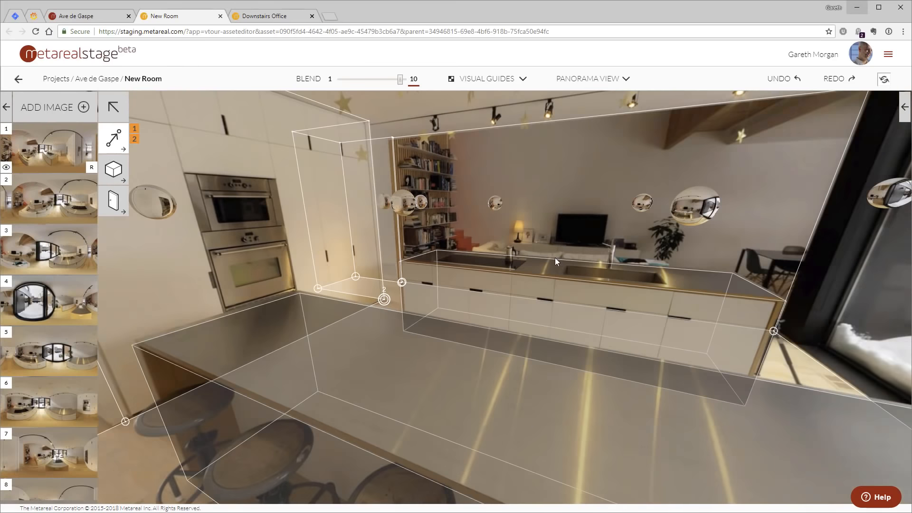
pyautogui.moveTo(555, 257); pyautogui.dragTo(531, 309)
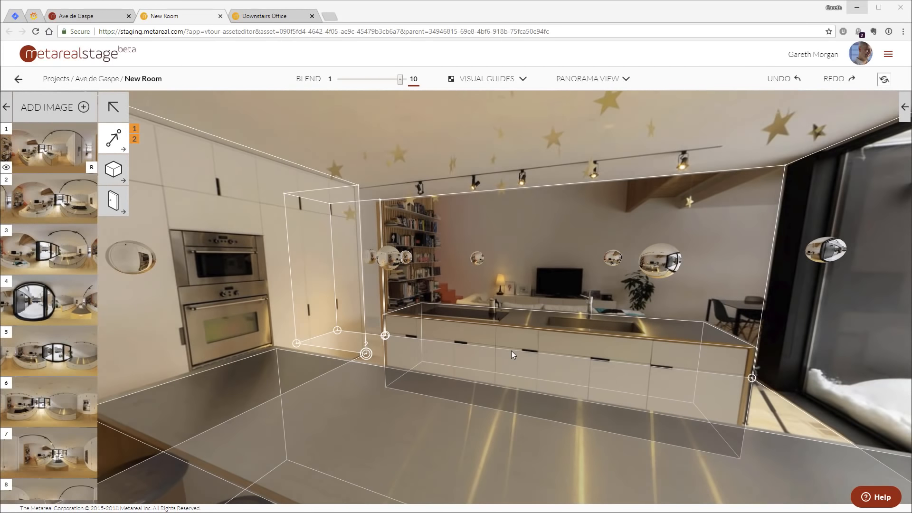
# Step: Check the aligned panoramas by moving between their spheres and comparing the room outline and cubes with each image
pyautogui.scroll(-3, 76, 418)
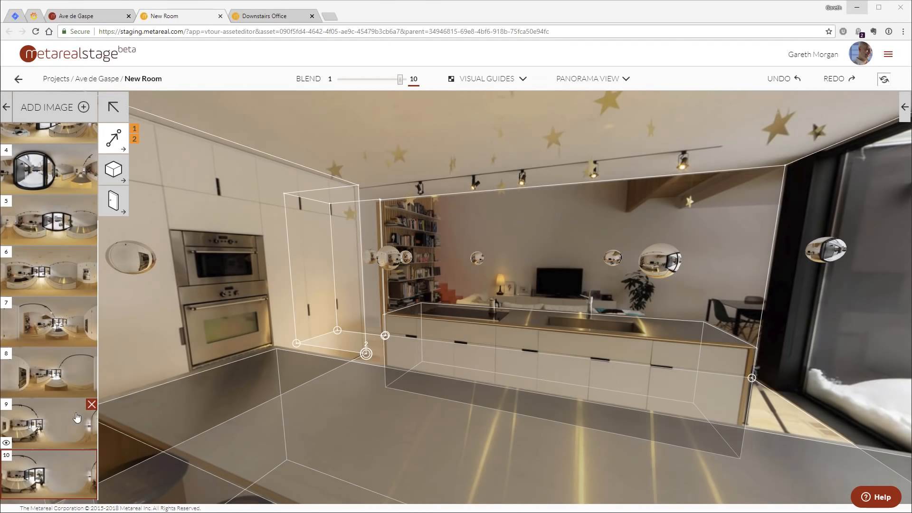
pyautogui.scroll(3, 56, 323)
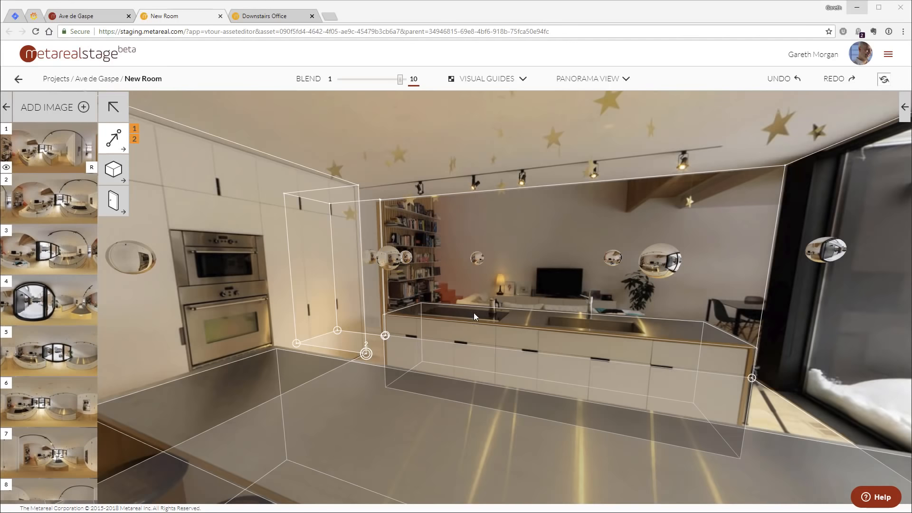
pyautogui.click(665, 263)
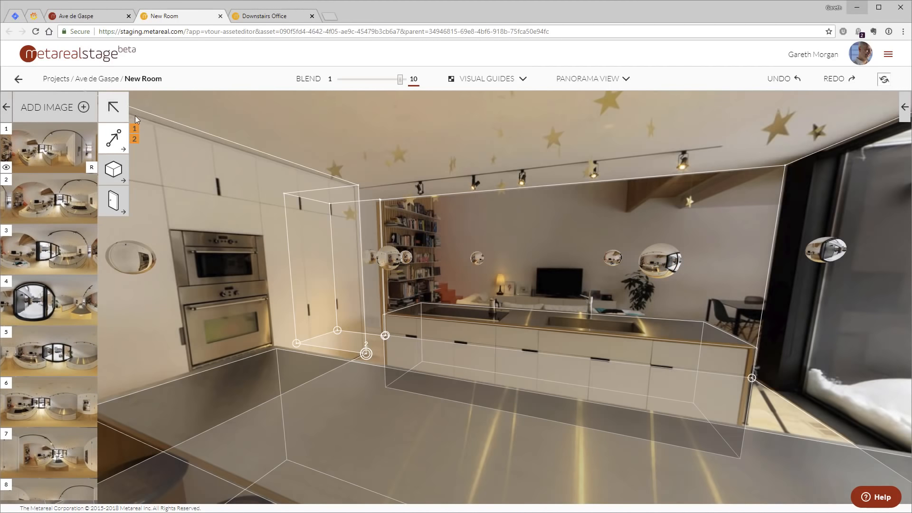
pyautogui.click(114, 108)
pyautogui.click(667, 264)
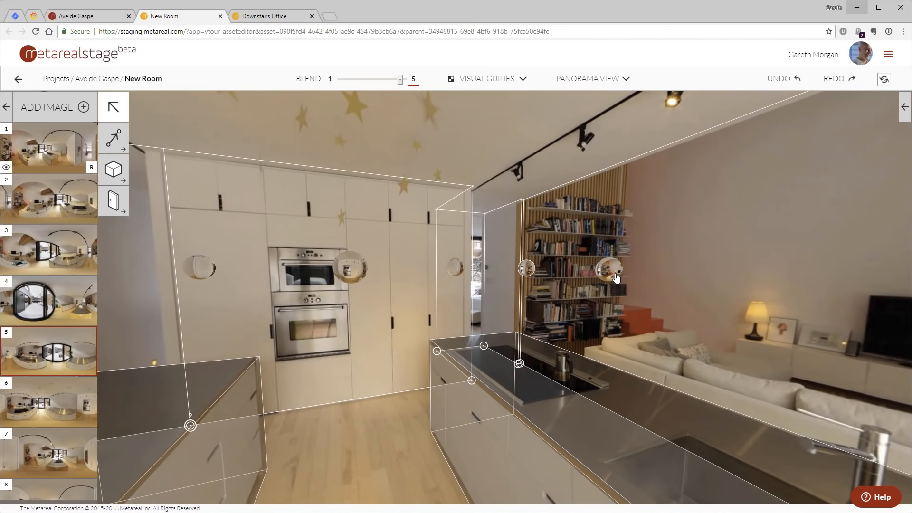
pyautogui.click(615, 276)
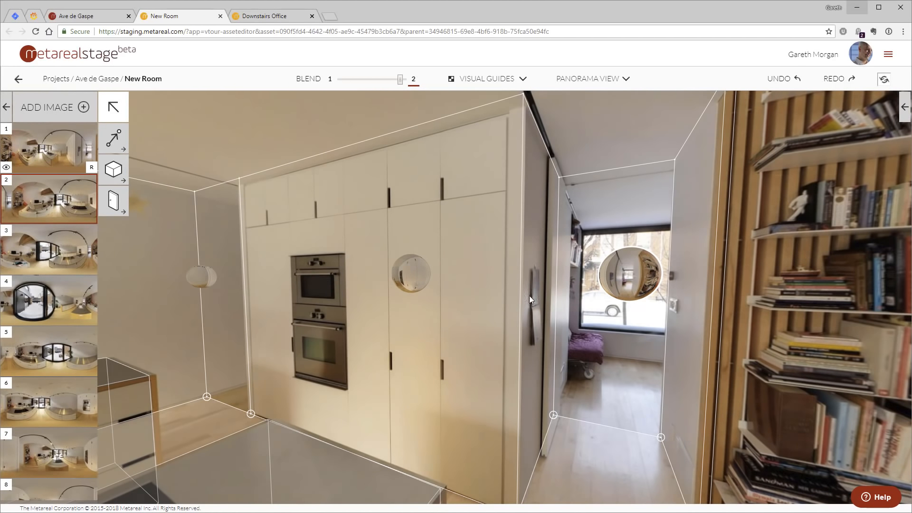
pyautogui.click(622, 276)
pyautogui.click(501, 276)
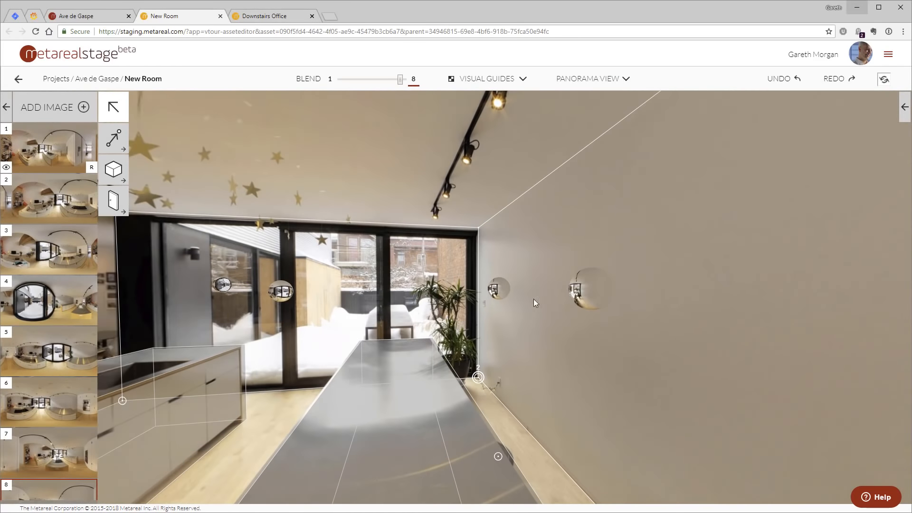
pyautogui.click(578, 294)
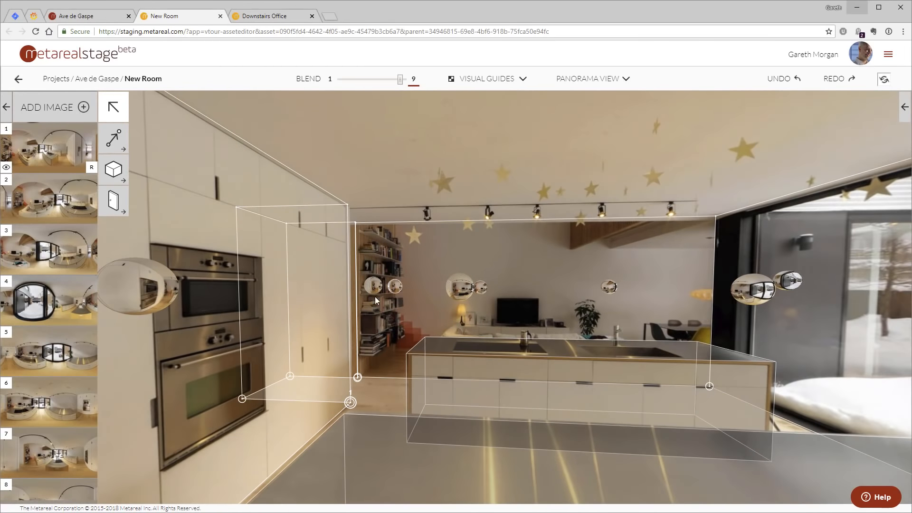
pyautogui.click(480, 288)
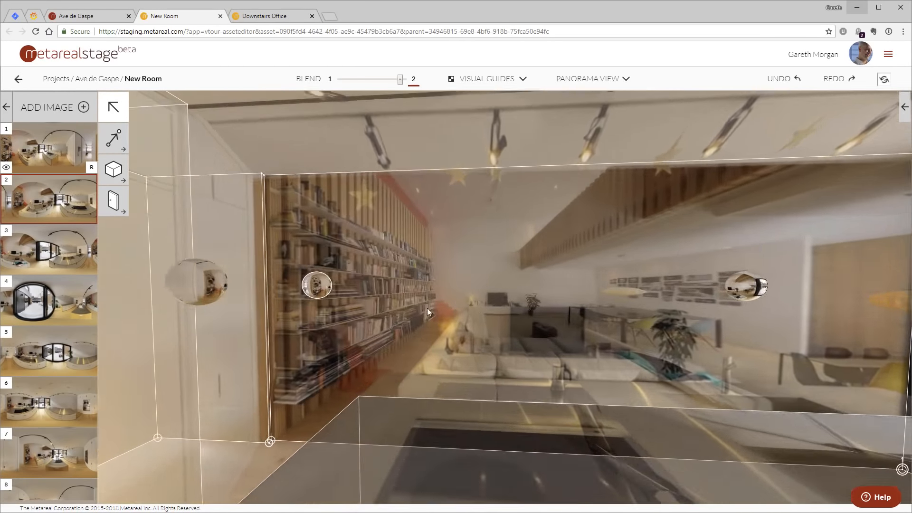
# Step: In panorama 1, place the existing door "Downstairs Office > kitchen to office" in the upper-left corner of the hallway's end wall
pyautogui.moveTo(426, 308); pyautogui.dragTo(772, 304)
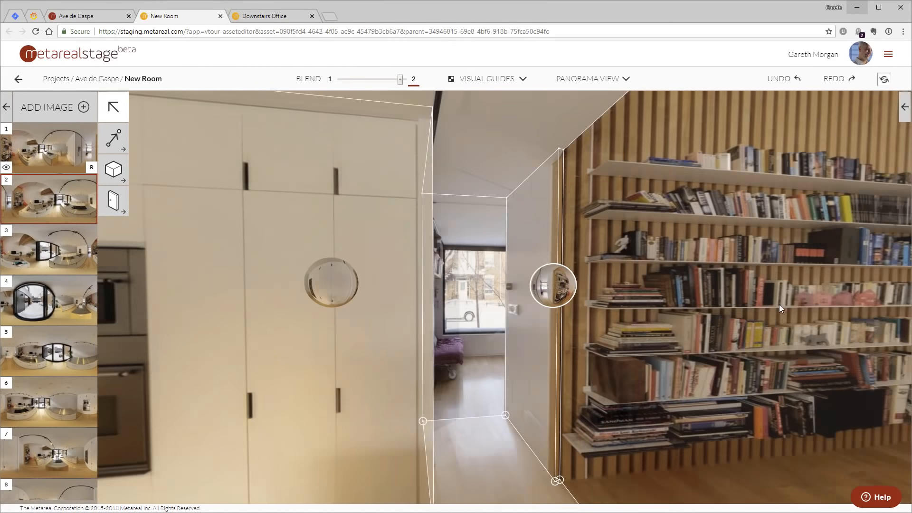
pyautogui.moveTo(475, 326); pyautogui.dragTo(554, 324)
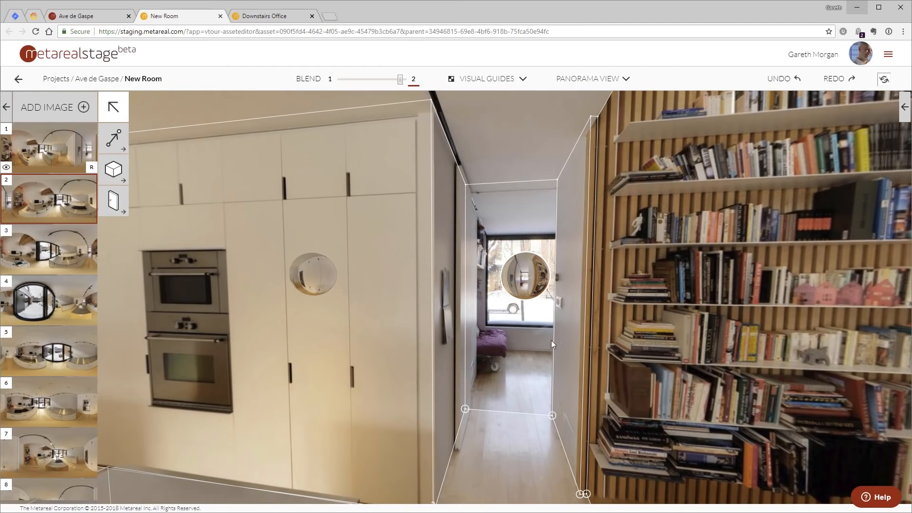
pyautogui.click(522, 281)
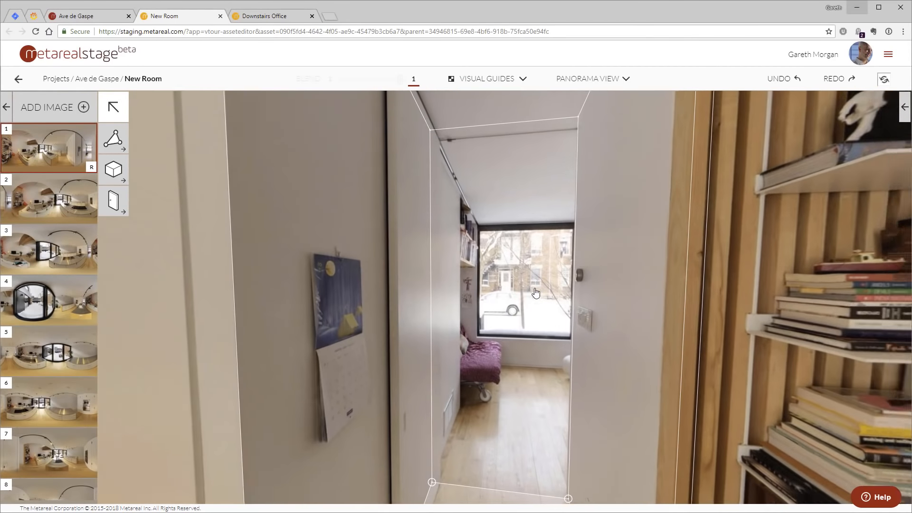
pyautogui.click(113, 201)
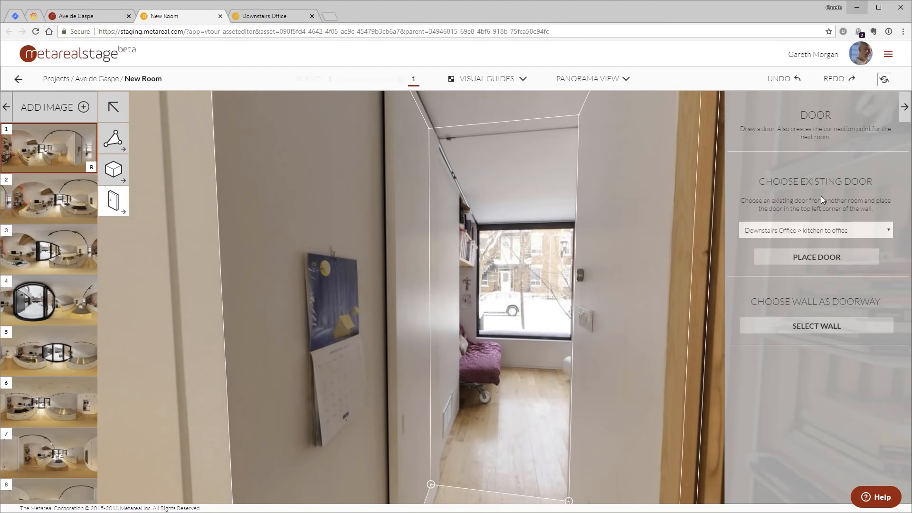
pyautogui.click(813, 230)
pyautogui.click(812, 232)
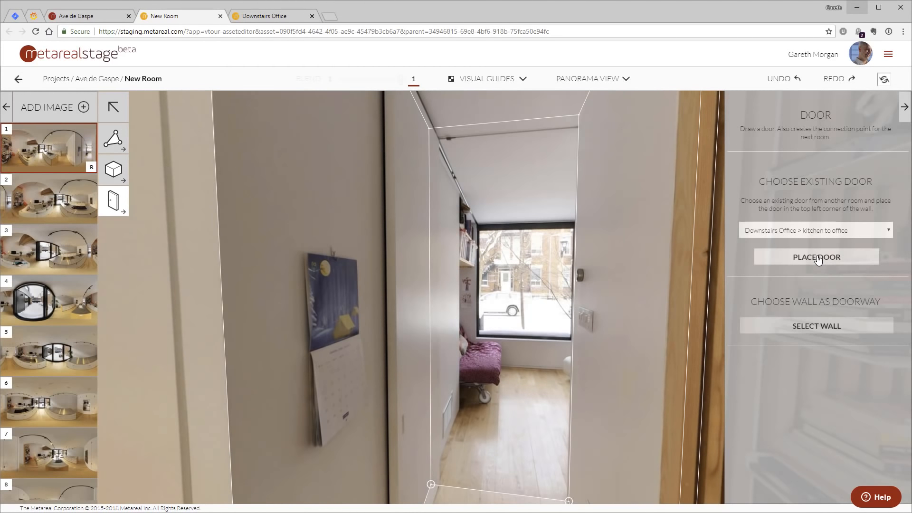
pyautogui.moveTo(640, 249); pyautogui.dragTo(636, 244)
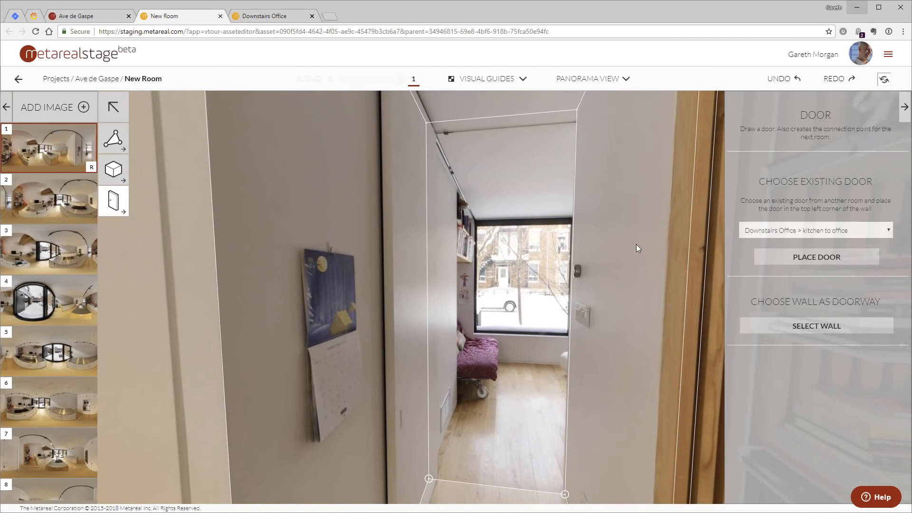
pyautogui.click(817, 259)
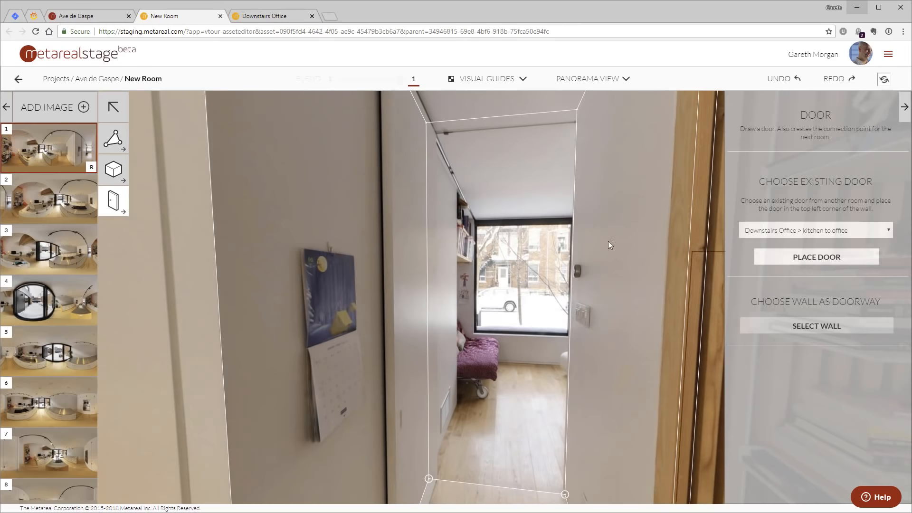
pyautogui.click(426, 128)
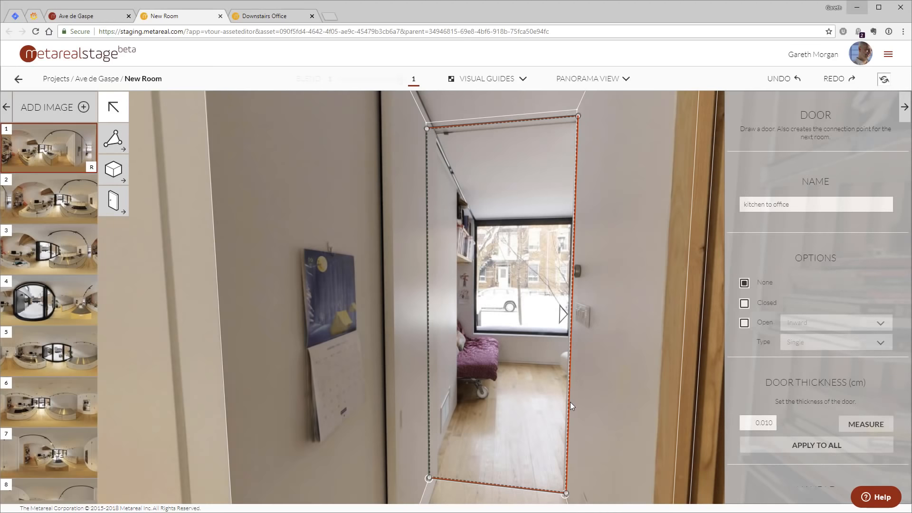
# Step: Fit the kitchen to office door's right edge to the hallway wall and rotate its handle by 180 degrees
pyautogui.moveTo(570, 403); pyautogui.dragTo(568, 402)
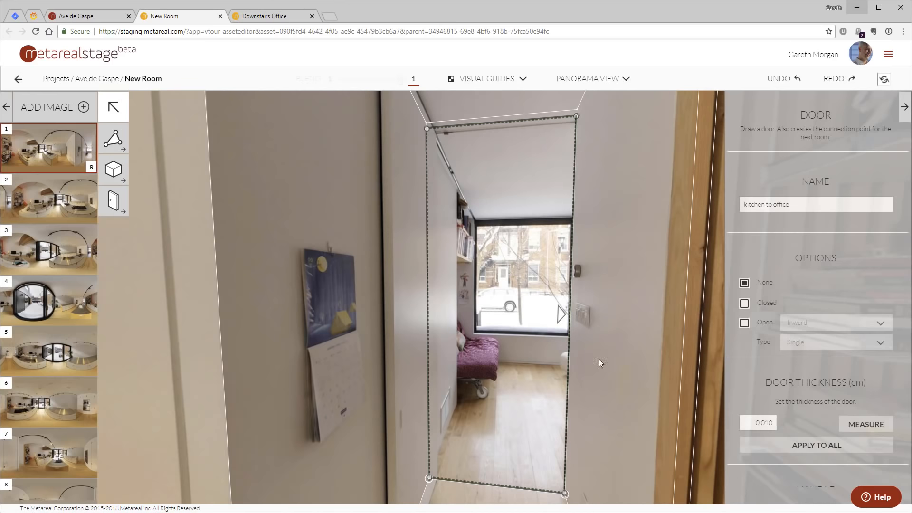
pyautogui.scroll(-2, 737, 423)
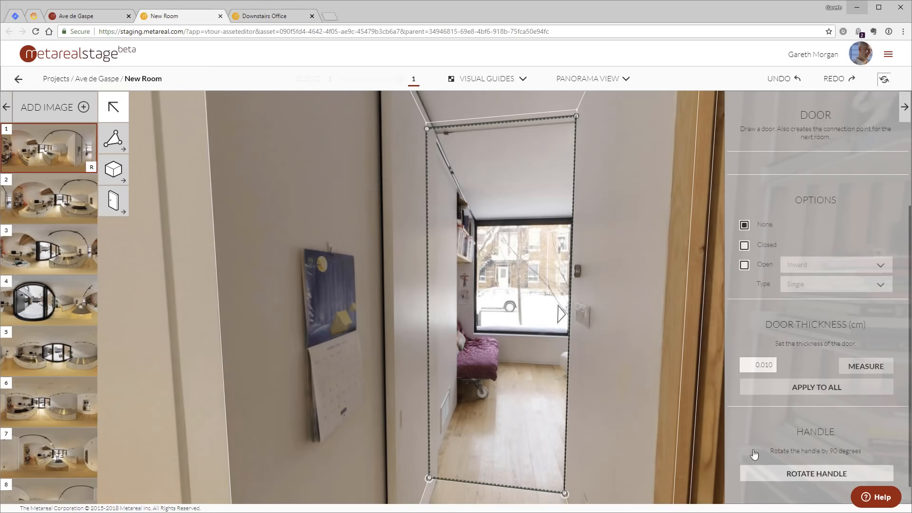
pyautogui.click(827, 476)
pyautogui.click(832, 474)
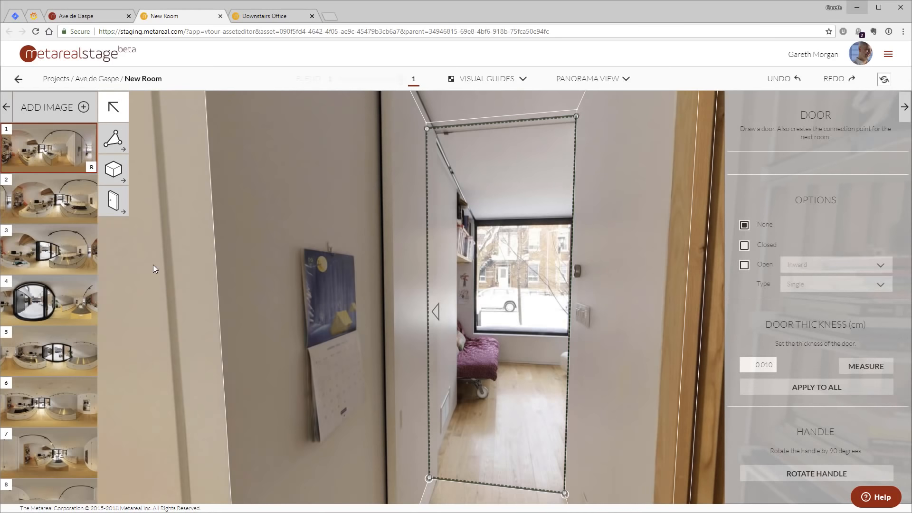
# Step: Turn the whole open wall between the kitchen and the sofa area into a doorway
pyautogui.moveTo(642, 246); pyautogui.dragTo(275, 196)
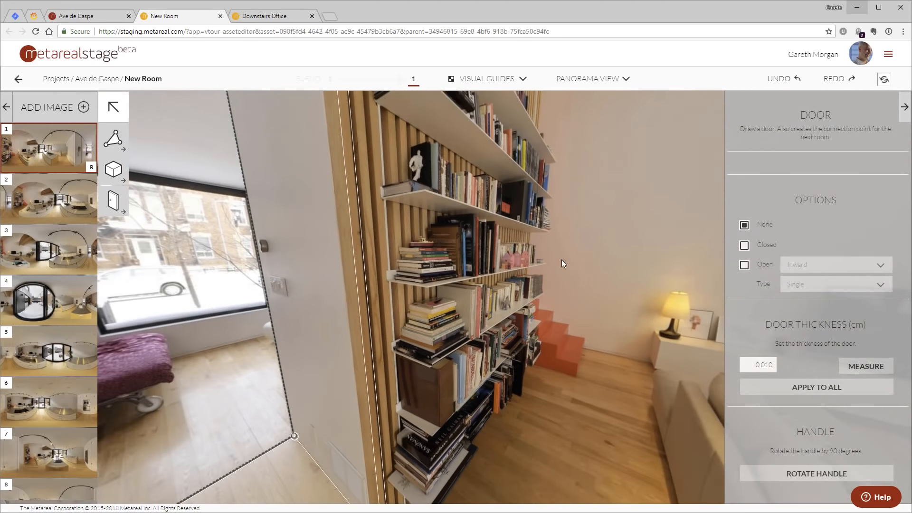
pyautogui.moveTo(558, 263); pyautogui.dragTo(378, 219)
pyautogui.scroll(-8, 511, 239)
pyautogui.moveTo(527, 238); pyautogui.dragTo(543, 253)
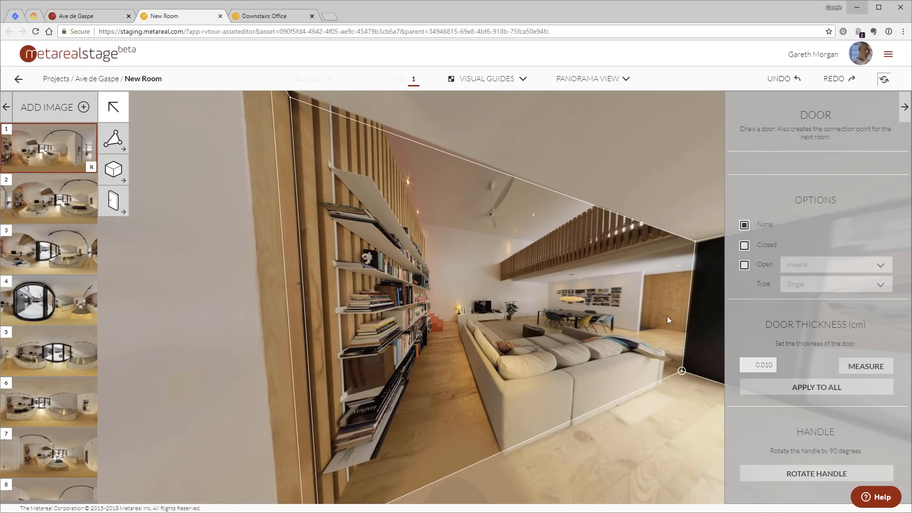
pyautogui.click(114, 202)
pyautogui.click(822, 326)
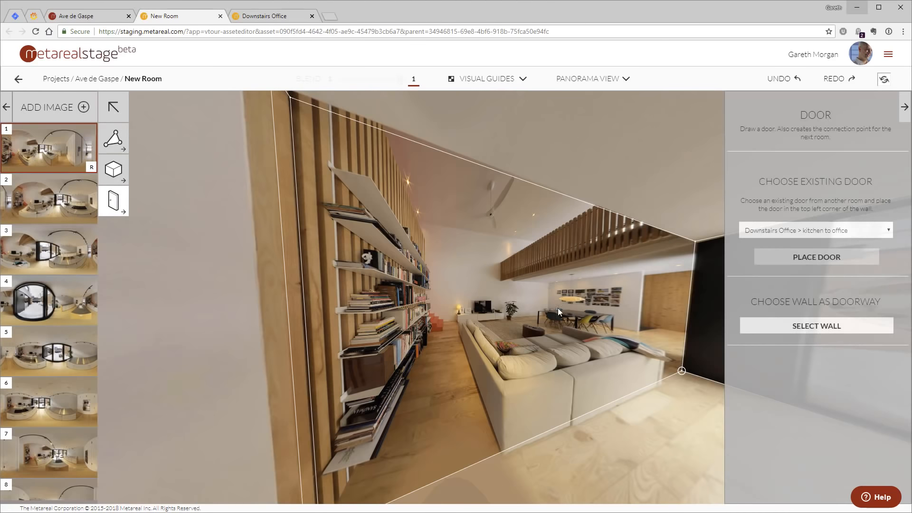
pyautogui.click(540, 304)
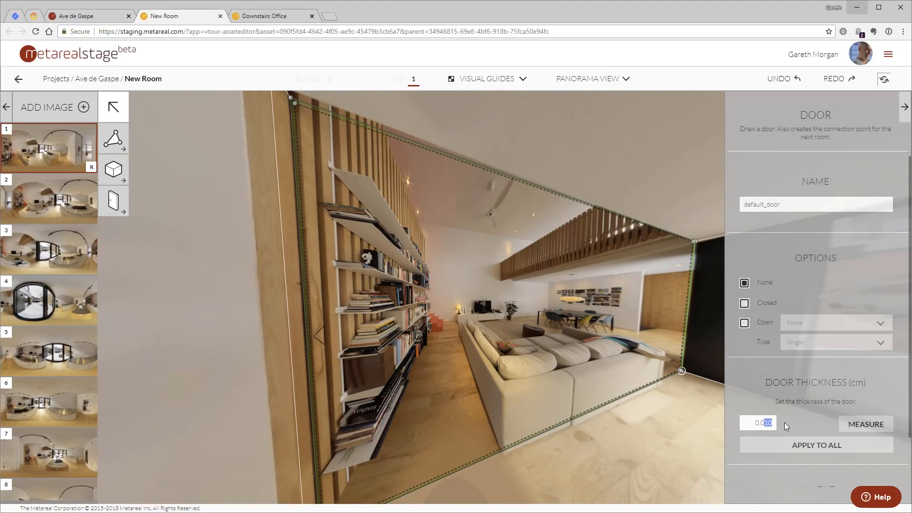
# Step: Set the new doorway's thickness to 0.001 cm and name it "opening kitchen to lounge"
pyautogui.press('Return')
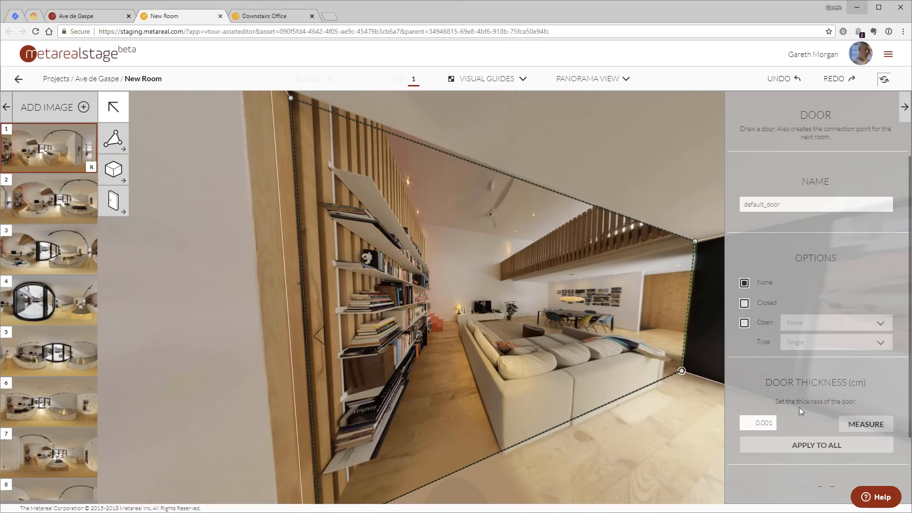
pyautogui.moveTo(783, 205); pyautogui.dragTo(704, 210)
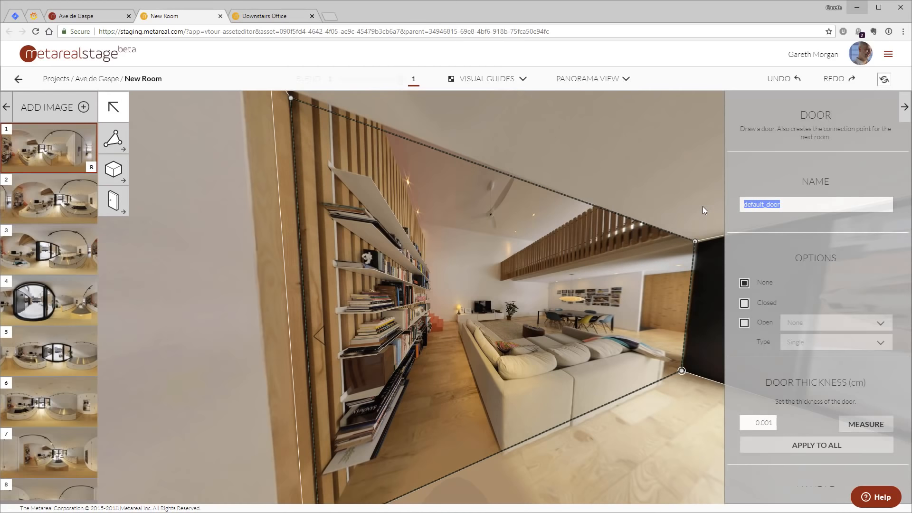
pyautogui.write('opening kitchen to')
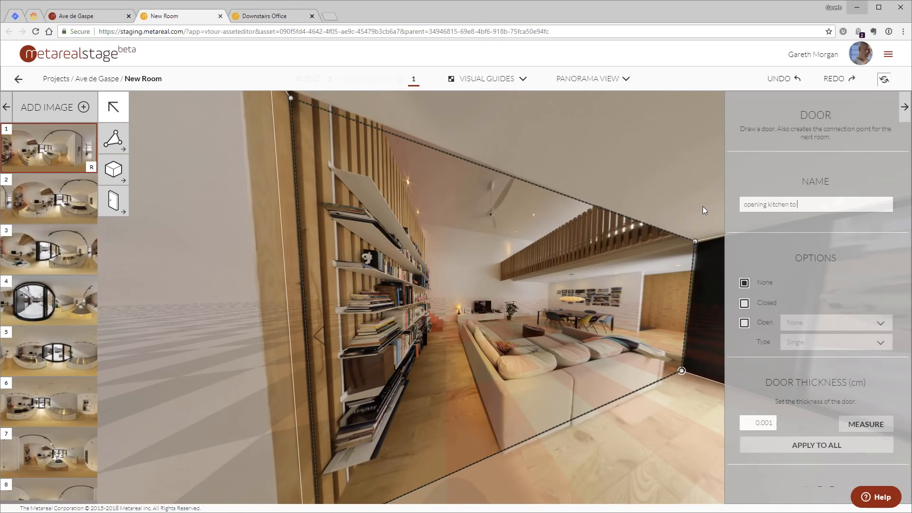
pyautogui.write(' lounge')
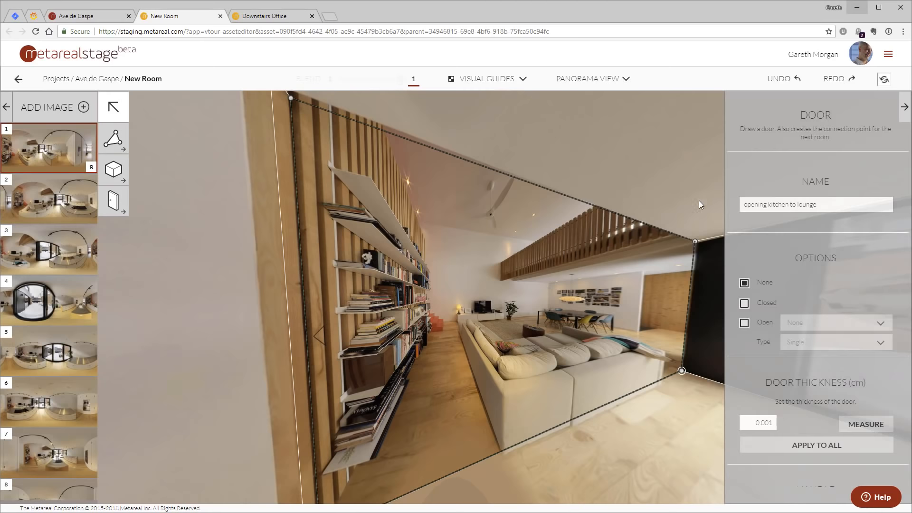
# Step: Draw a window over the first glass pane beside the lounge opening, from its lower-left to its upper-right corner
pyautogui.moveTo(699, 201); pyautogui.dragTo(465, 170)
pyautogui.scroll(6, 605, 227)
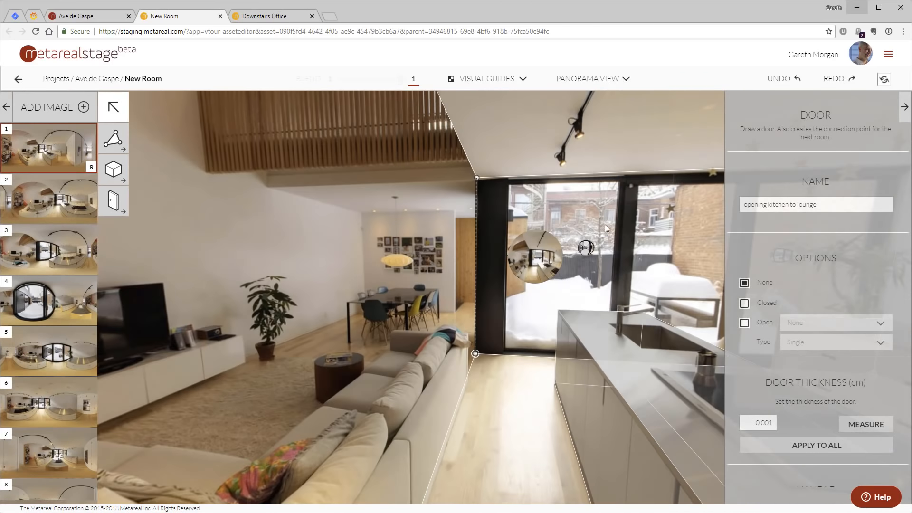
pyautogui.scroll(-5, 605, 224)
pyautogui.moveTo(537, 146); pyautogui.dragTo(384, 155)
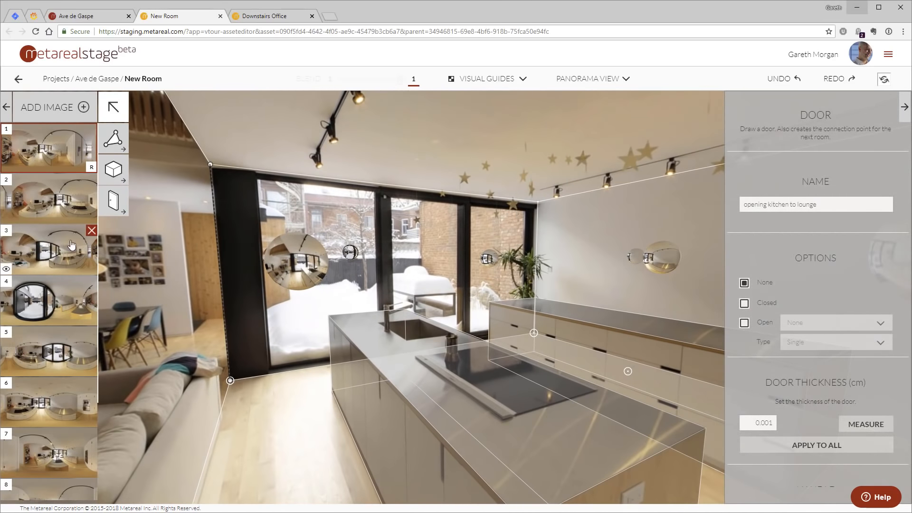
pyautogui.moveTo(112, 202)
pyautogui.click(141, 204)
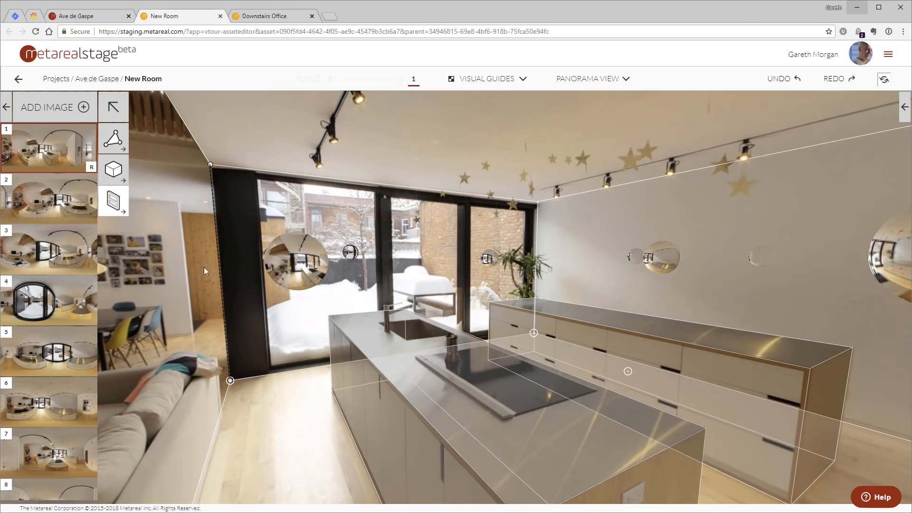
pyautogui.click(269, 372)
pyautogui.click(379, 187)
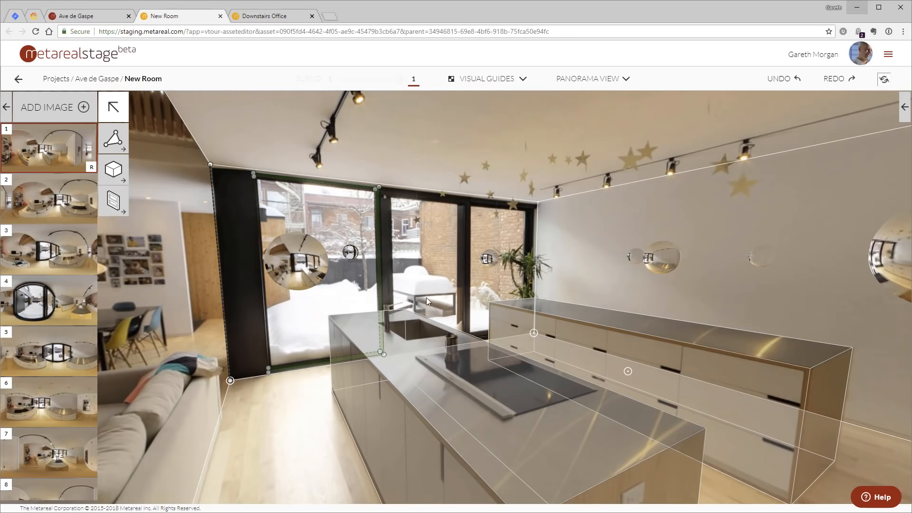
# Step: Draw a second window over the middle glass pane and move its lower-left corner to fit the frame
pyautogui.click(110, 203)
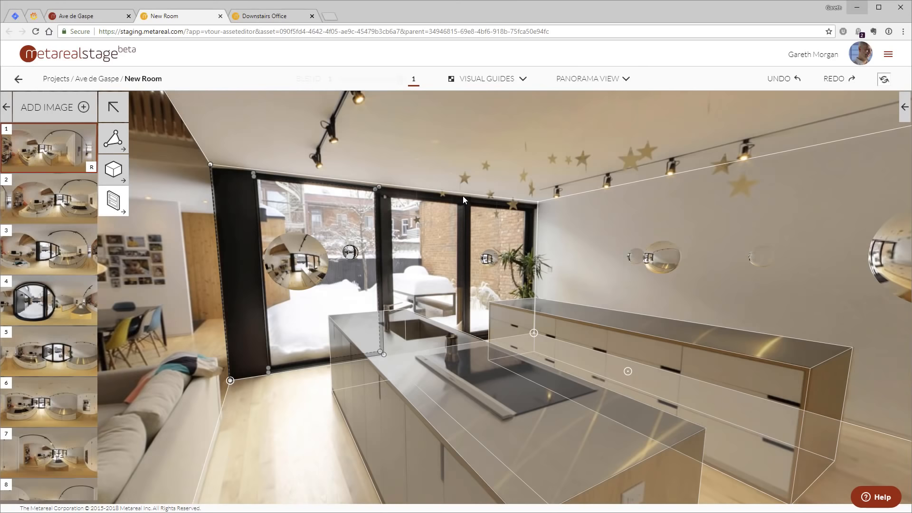
pyautogui.click(463, 195)
pyautogui.click(395, 353)
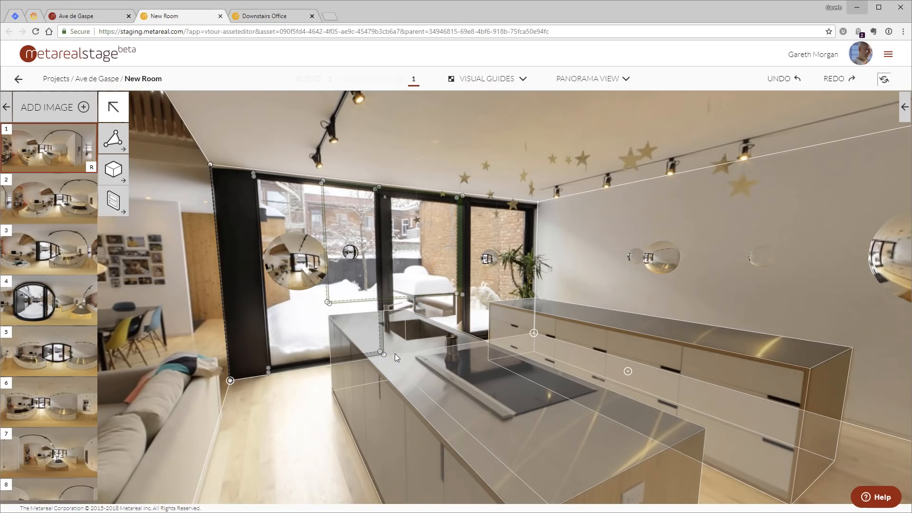
pyautogui.moveTo(327, 280); pyautogui.dragTo(423, 350)
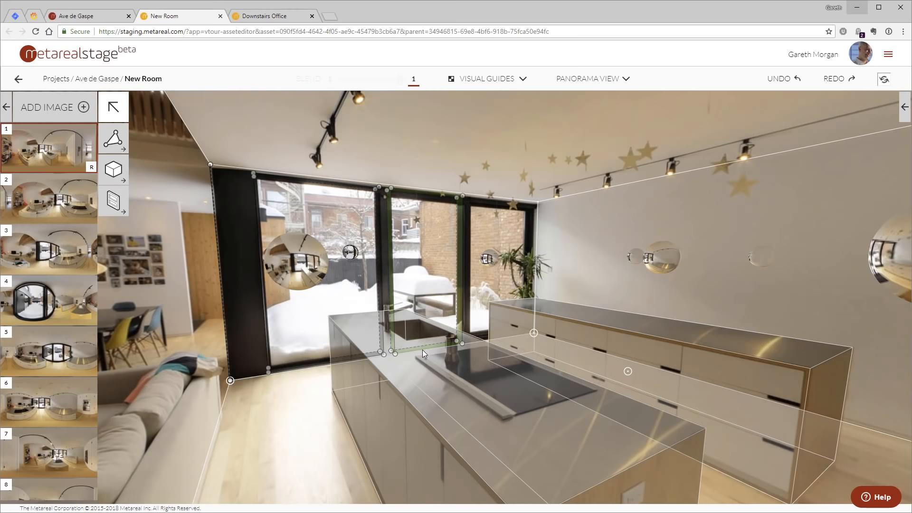
# Step: Draw a third window over the last glass pane beside the white wall and fit its lower-left corner to the frame
pyautogui.click(113, 201)
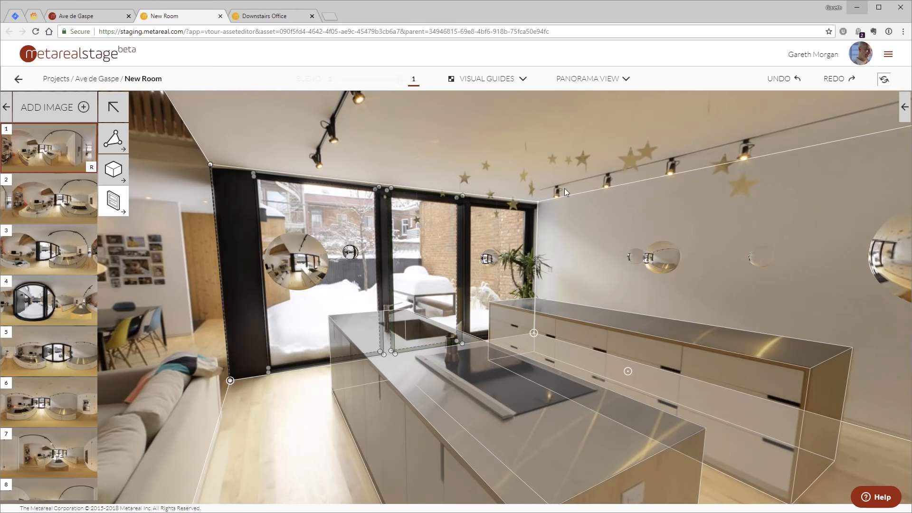
pyautogui.click(534, 204)
pyautogui.click(472, 341)
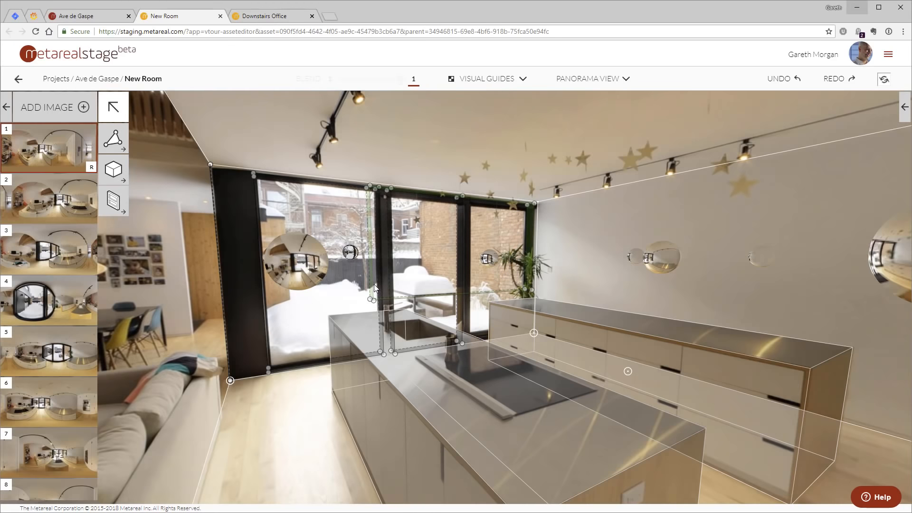
pyautogui.moveTo(375, 289); pyautogui.dragTo(489, 340)
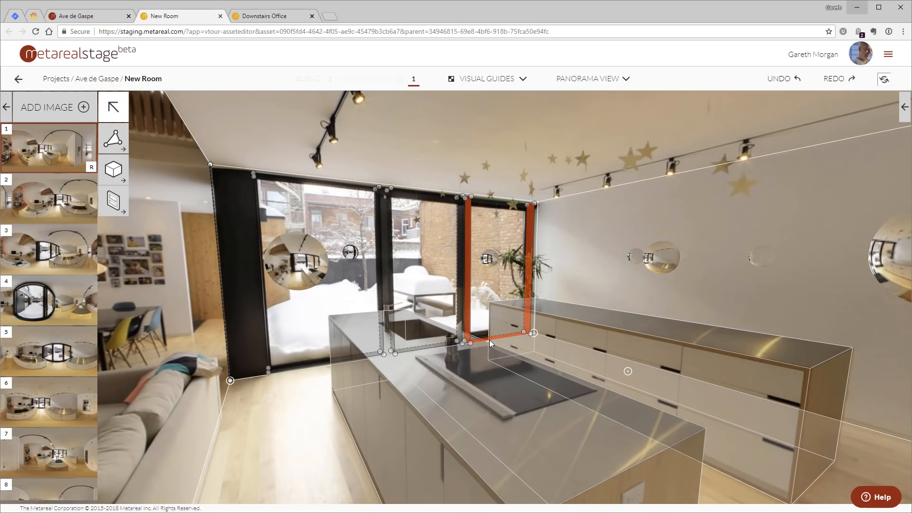
# Step: From panorama 9, turn the whole open wall between the kitchen and the hallway into a doorway
pyautogui.click(756, 259)
pyautogui.moveTo(377, 212); pyautogui.dragTo(486, 340)
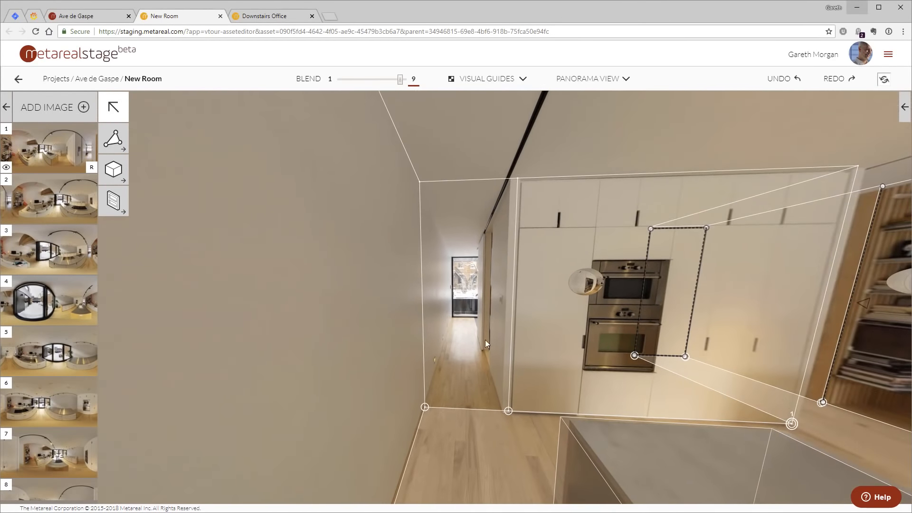
pyautogui.click(119, 209)
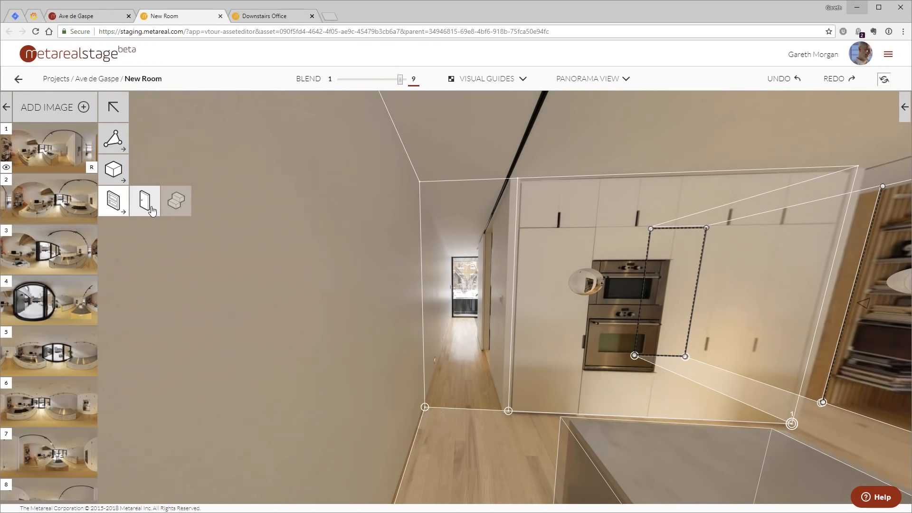
pyautogui.click(145, 201)
pyautogui.click(825, 326)
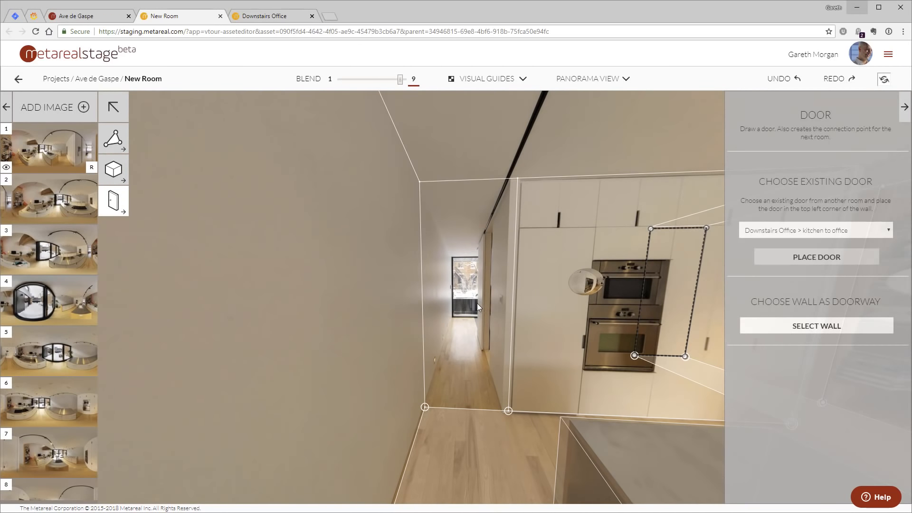
pyautogui.click(477, 303)
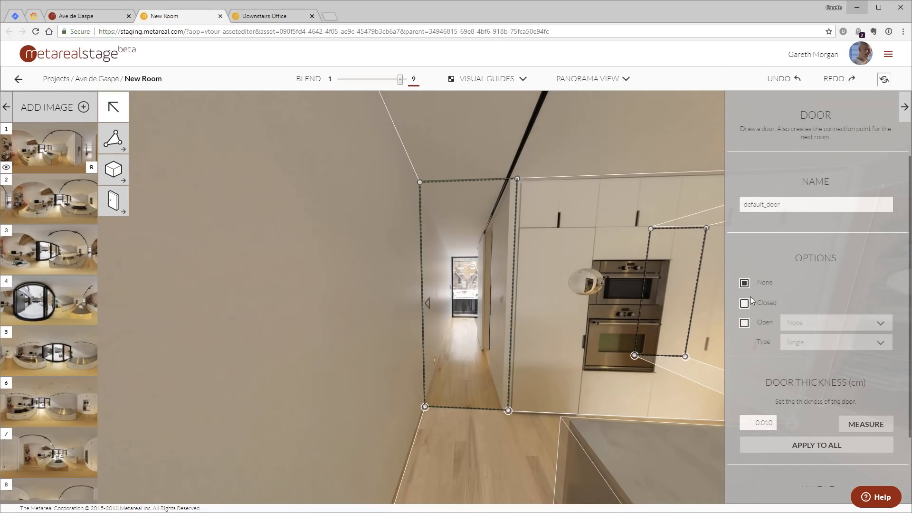
# Step: Name the hallway doorway "kitchen to entrance hallway"
pyautogui.click(790, 210)
pyautogui.moveTo(794, 204); pyautogui.dragTo(698, 203)
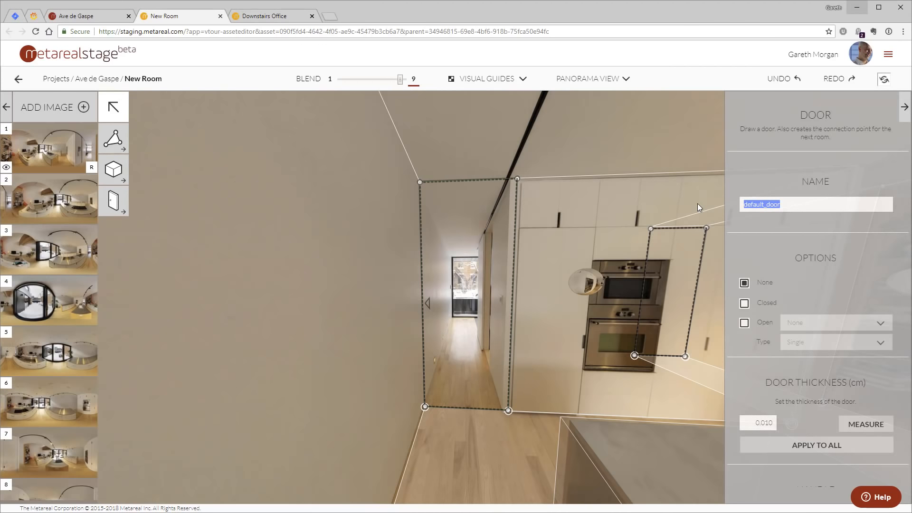
pyautogui.write('kitchen to entrance a')
pyautogui.write('hllway')
pyautogui.press('BackSpace')
pyautogui.press('BackSpace')
pyautogui.press('BackSpace')
pyautogui.press('BackSpace')
pyautogui.press('BackSpace')
pyautogui.press('BackSpace')
pyautogui.press('BackSpace')
pyautogui.write('hallway')
# Step: Rename the room as "Kitchen" and switch to the Ave de Gaspe project page
pyautogui.moveTo(618, 155); pyautogui.dragTo(421, 134)
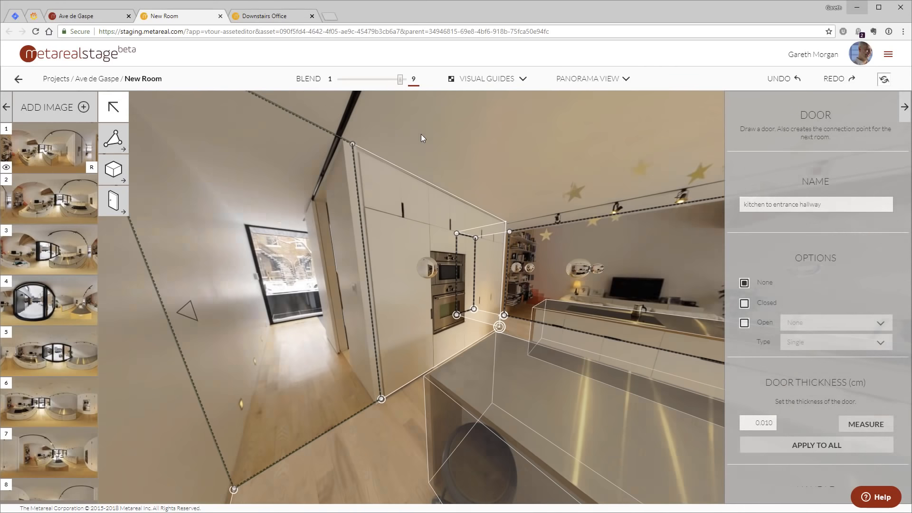
pyautogui.moveTo(565, 131); pyautogui.dragTo(555, 152)
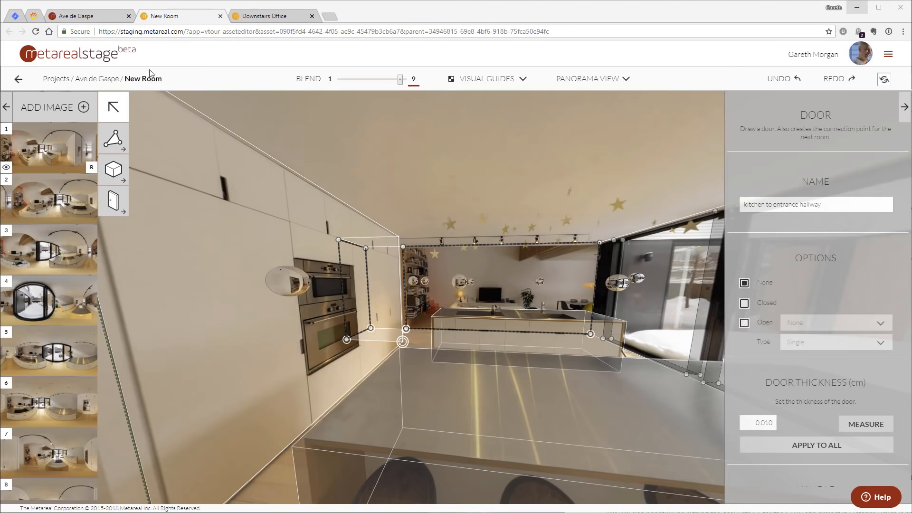
pyautogui.moveTo(125, 78); pyautogui.dragTo(186, 80)
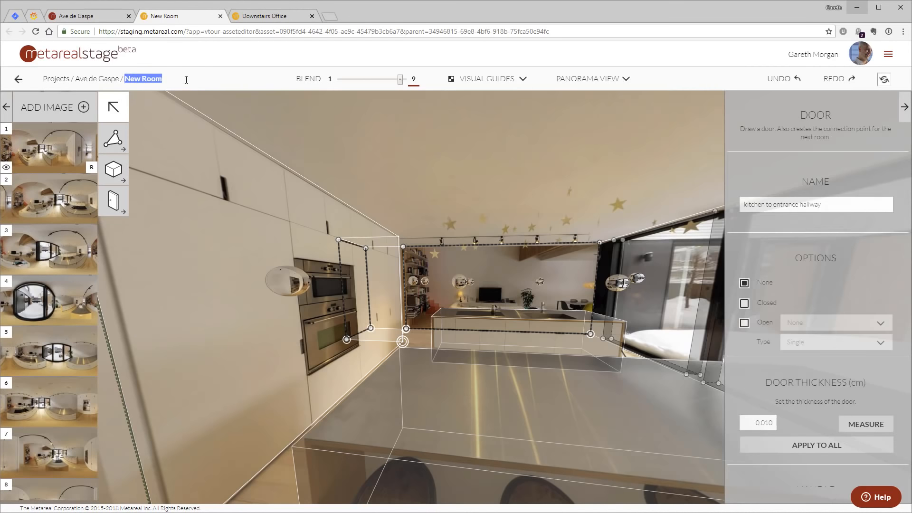
pyautogui.write('Kitchen')
pyautogui.click(103, 16)
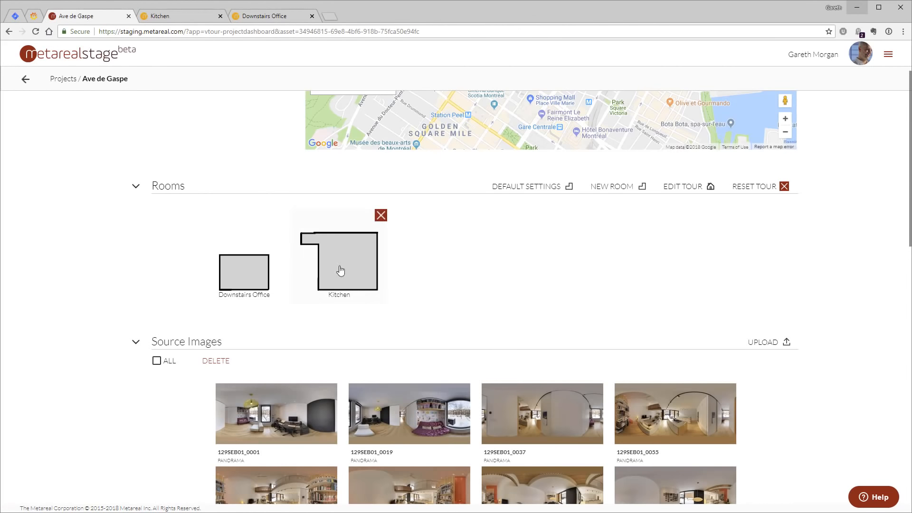
pyautogui.scroll(2, 495, 291)
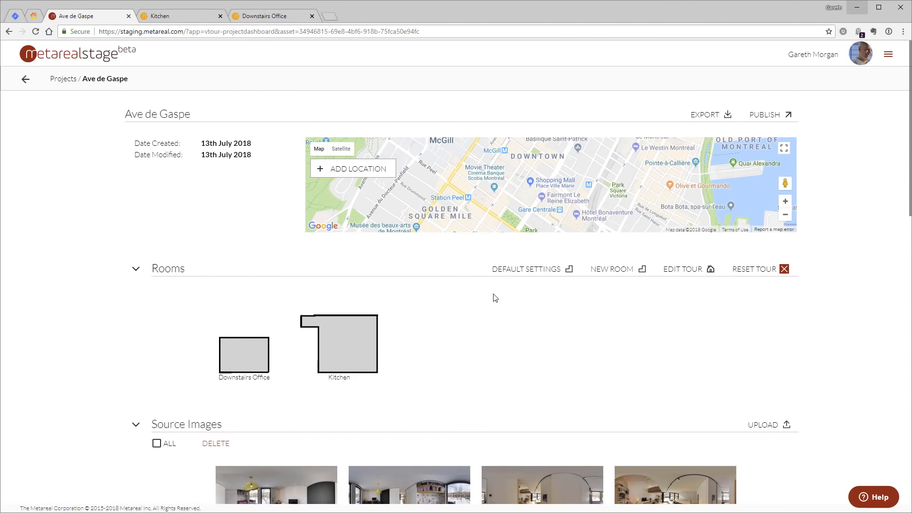
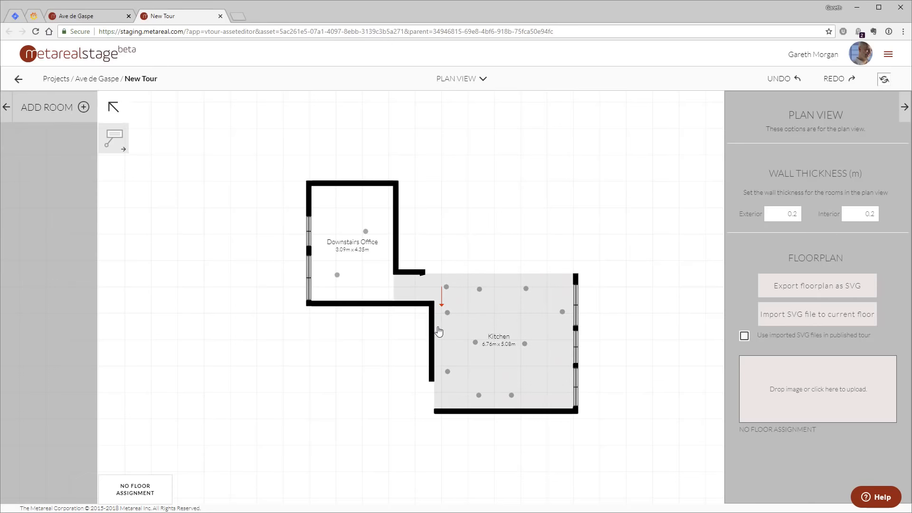
# Step: Assign the Kitchen to a new floor named "Ground Floor"
pyautogui.click(526, 373)
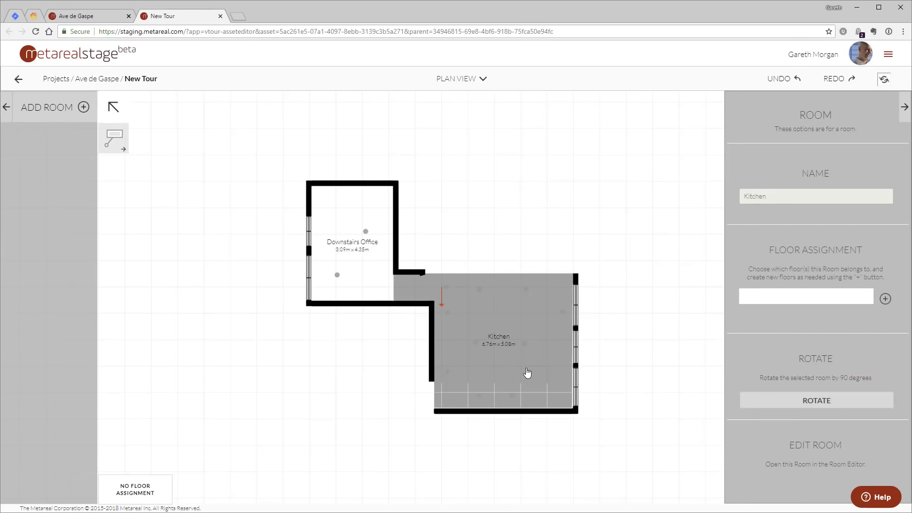
pyautogui.click(885, 300)
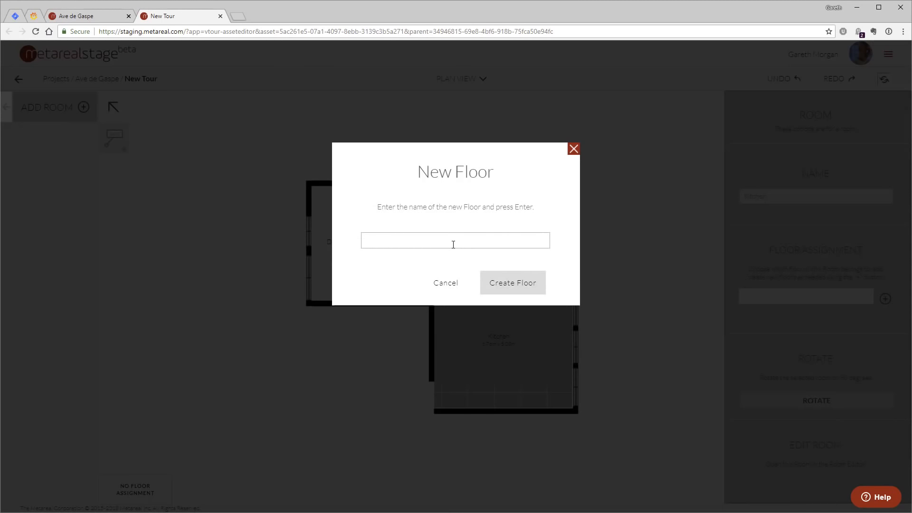
pyautogui.write('Ground Floor')
pyautogui.press('Return')
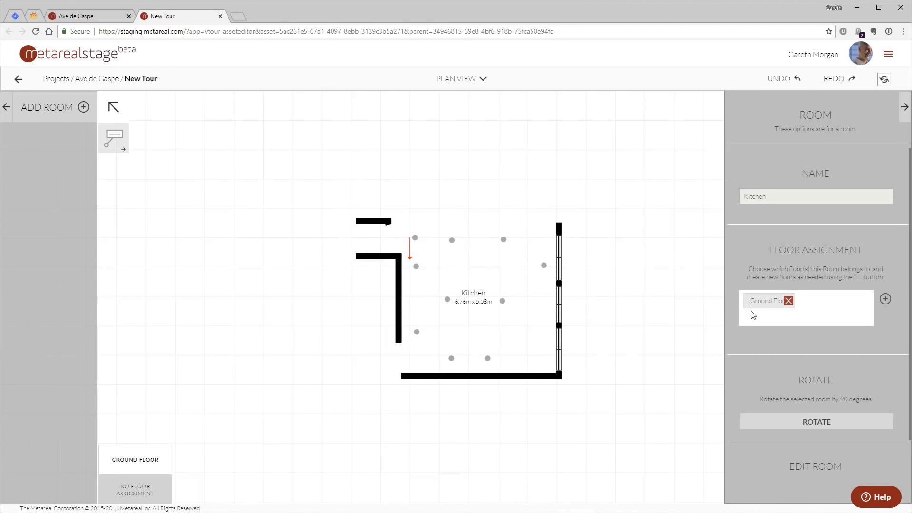
# Step: Assign the unassigned Downstairs Office to the Ground Floor and display that floor's plan
pyautogui.click(161, 491)
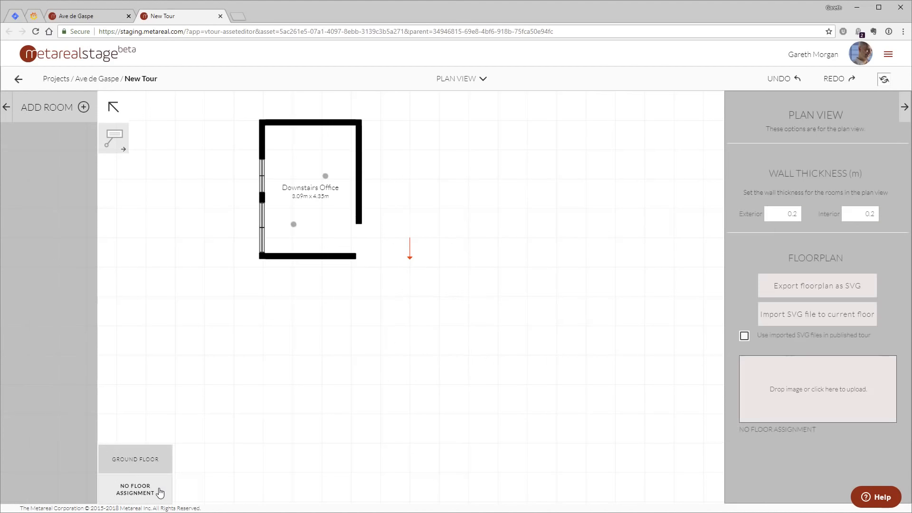
pyautogui.click(336, 247)
pyautogui.click(831, 291)
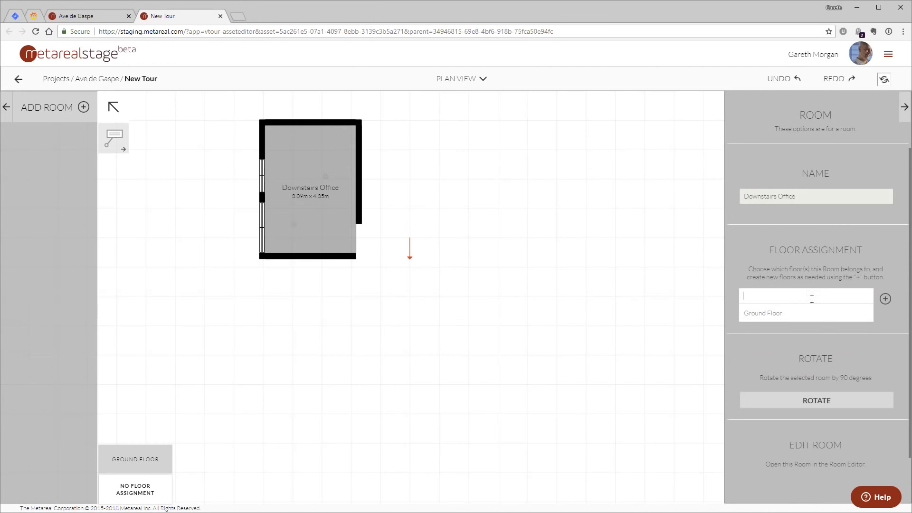
pyautogui.click(764, 313)
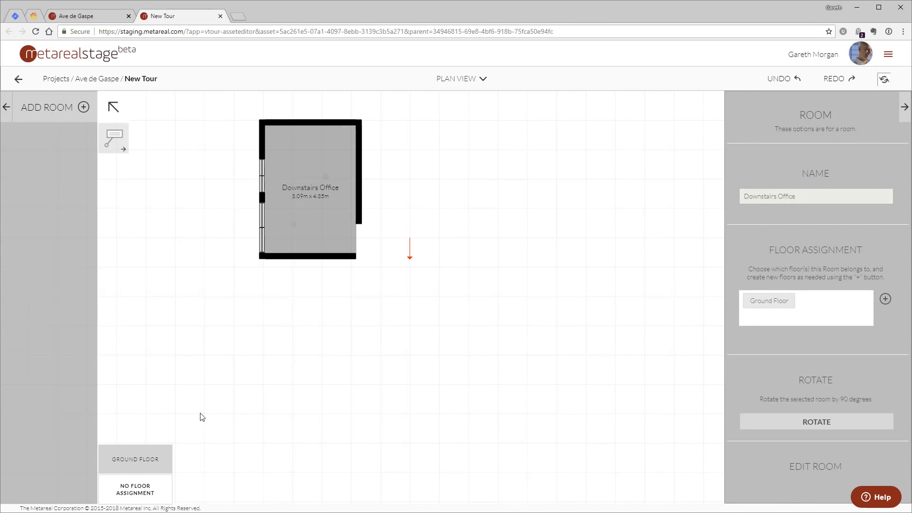
pyautogui.click(143, 466)
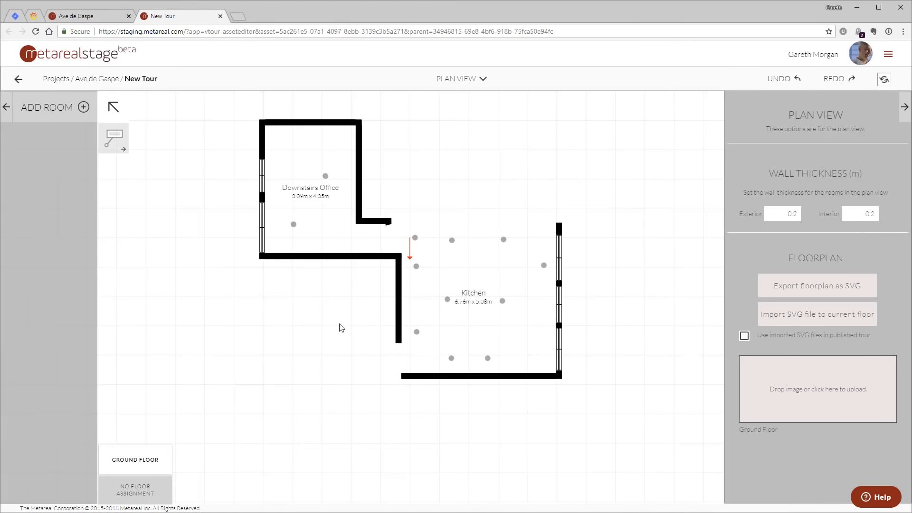
pyautogui.moveTo(341, 327); pyautogui.dragTo(361, 376)
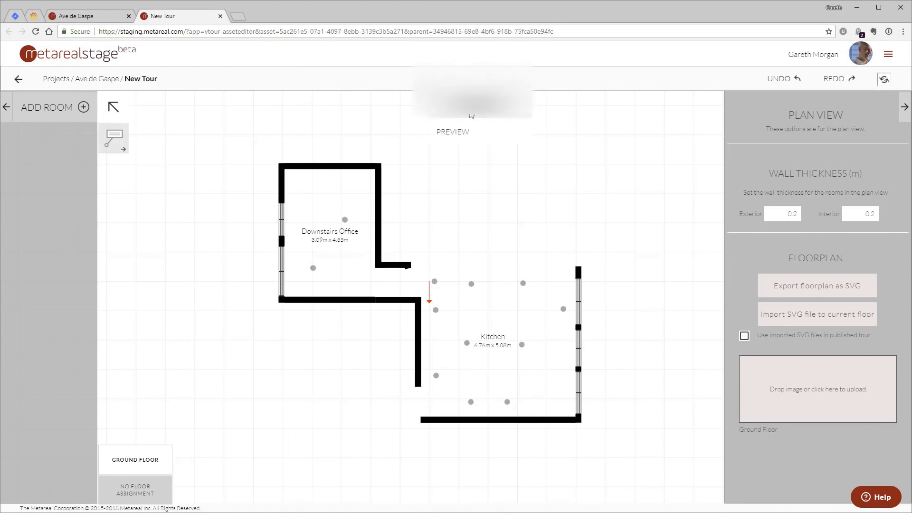
# Step: Switch to the dollhouse view and examine the connected office and kitchen up close
pyautogui.click(884, 79)
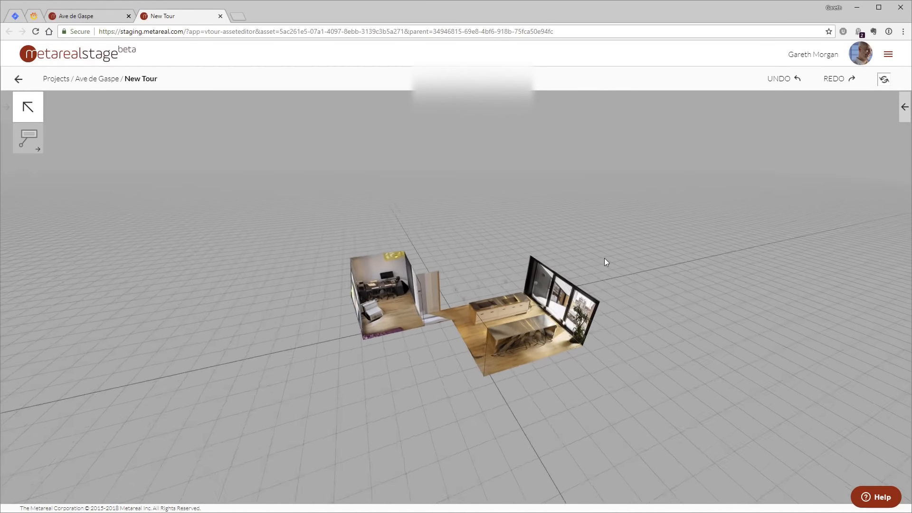
pyautogui.moveTo(465, 234); pyautogui.dragTo(539, 228)
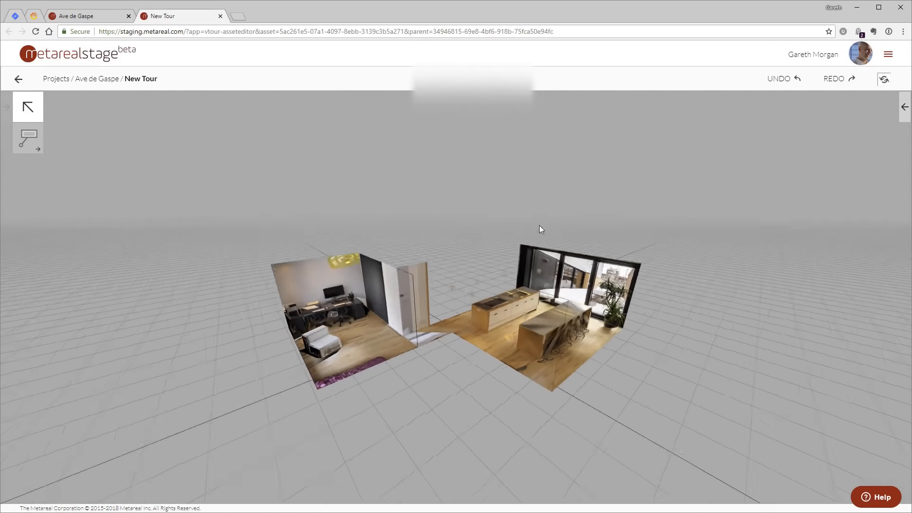
pyautogui.scroll(6, 514, 360)
pyautogui.moveTo(507, 334); pyautogui.dragTo(495, 343)
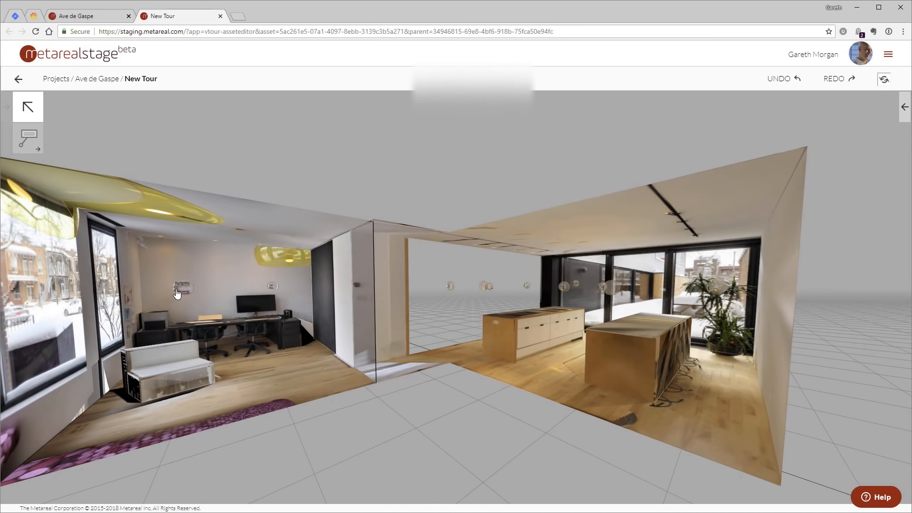
# Step: Enter the office panorama near the desk and add a "Laser Printer" label on the printer
pyautogui.click(272, 288)
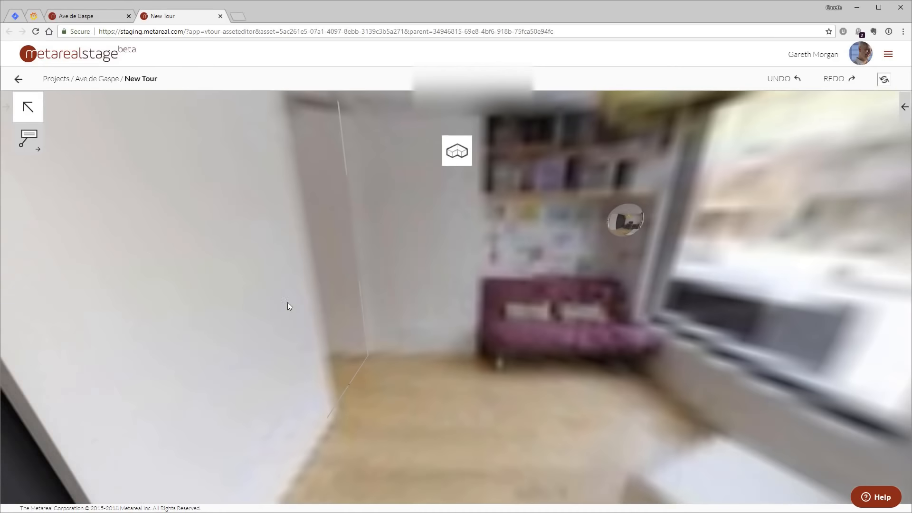
pyautogui.moveTo(487, 300)
pyautogui.mouseDown()
pyautogui.moveTo(628, 287)
pyautogui.moveTo(334, 298)
pyautogui.moveTo(620, 305)
pyautogui.moveTo(571, 271)
pyautogui.moveTo(324, 262)
pyautogui.mouseUp()
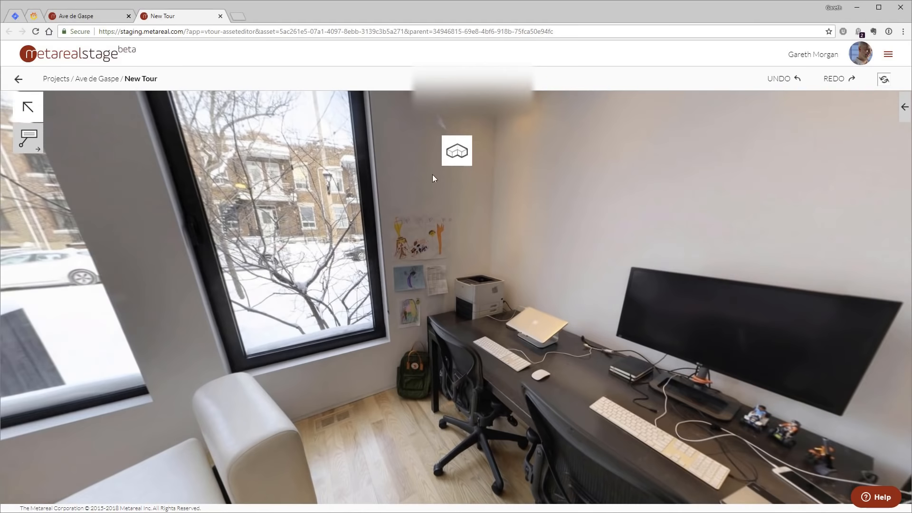
pyautogui.click(26, 140)
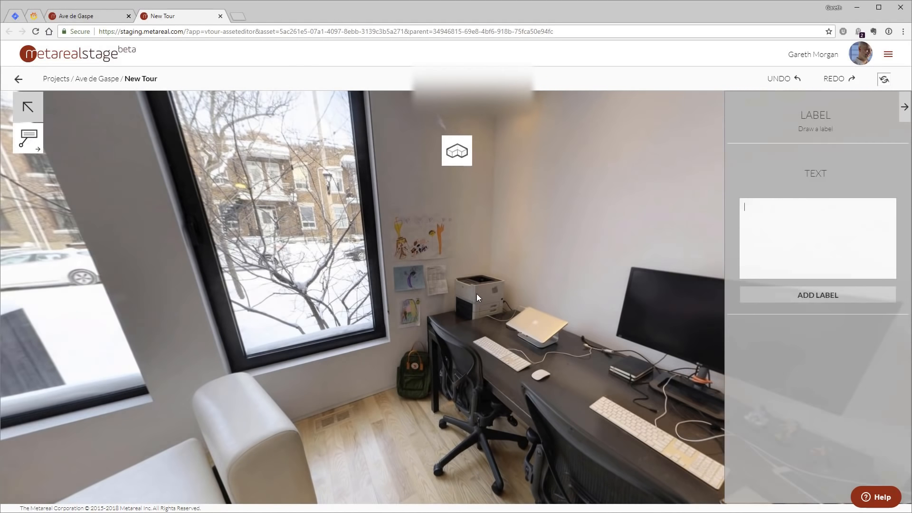
pyautogui.write('Laser Printer')
pyautogui.click(823, 295)
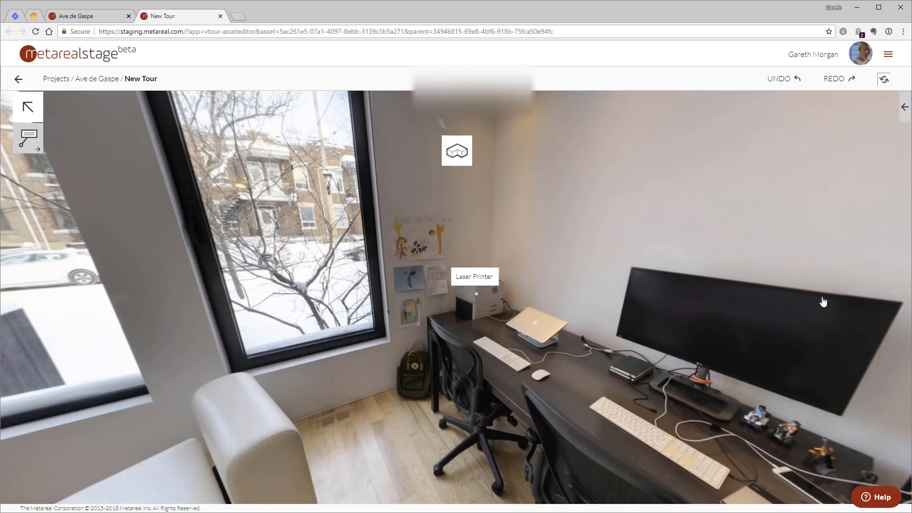
# Step: Leave the office panorama for the dollhouse overview and return to the plan view
pyautogui.click(458, 152)
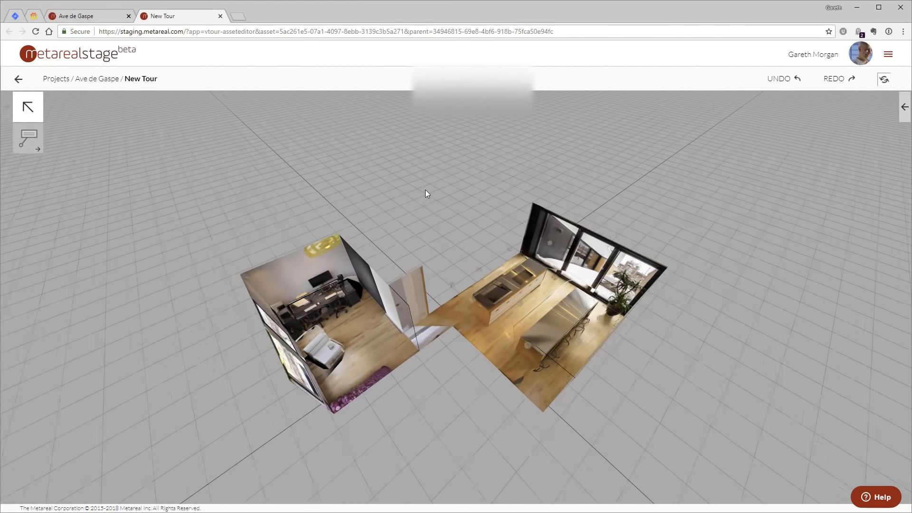
pyautogui.moveTo(475, 87)
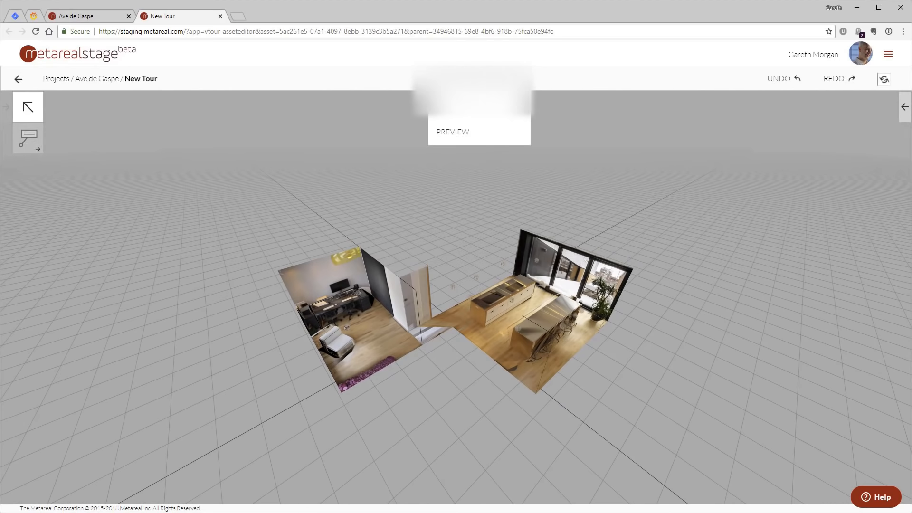
pyautogui.click(473, 105)
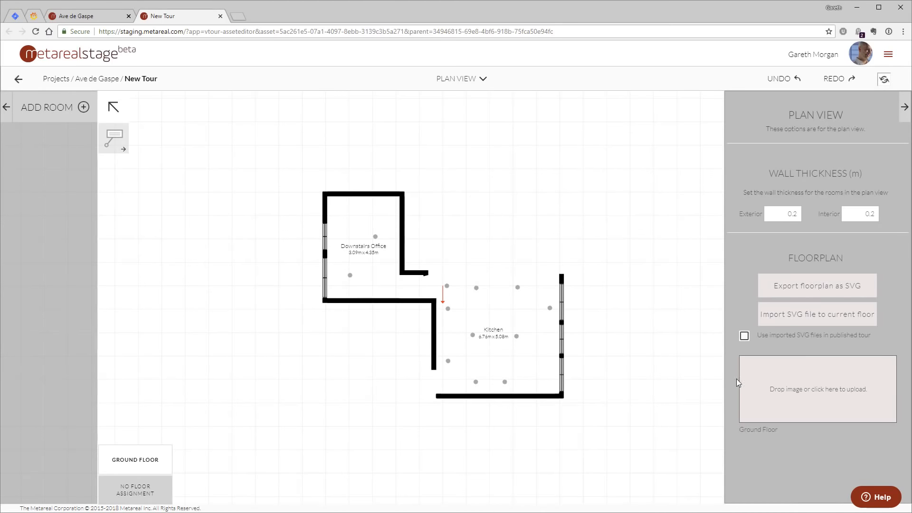
# Step: Open the tour preview from the Ground Floor plan
pyautogui.click(821, 321)
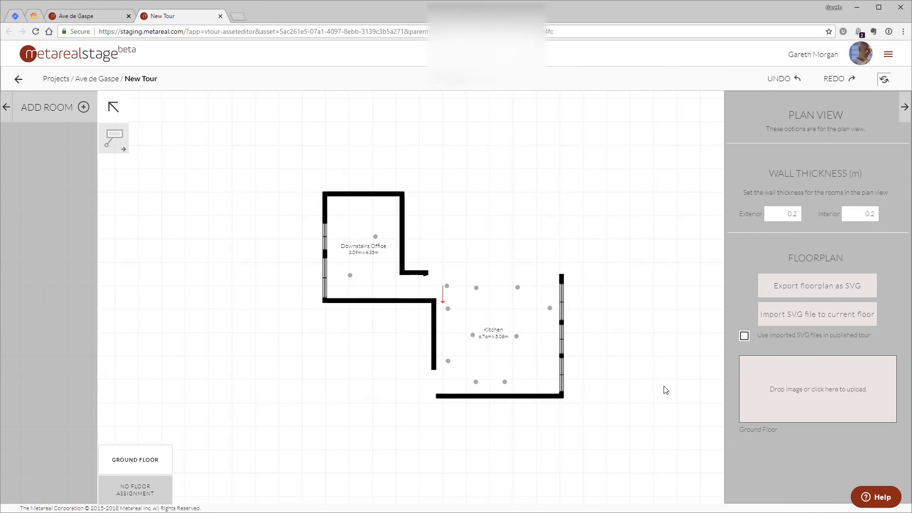
pyautogui.moveTo(466, 86)
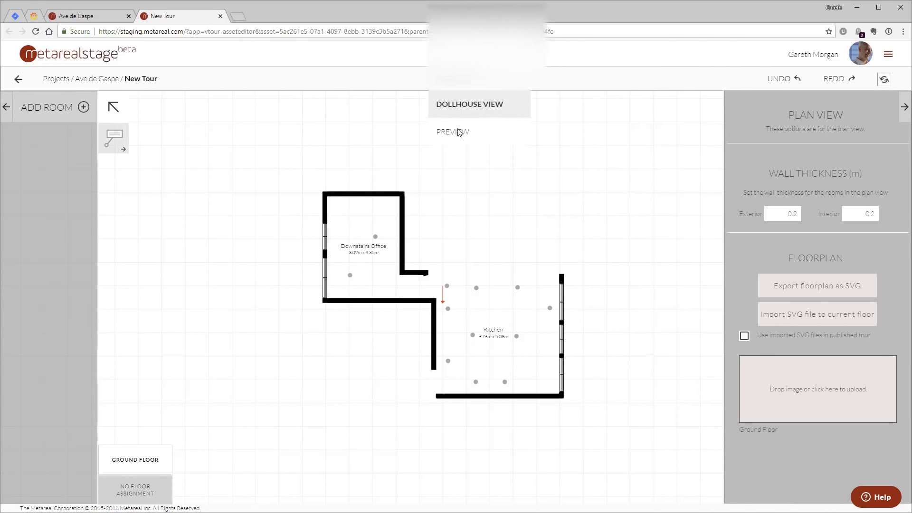
pyautogui.click(454, 132)
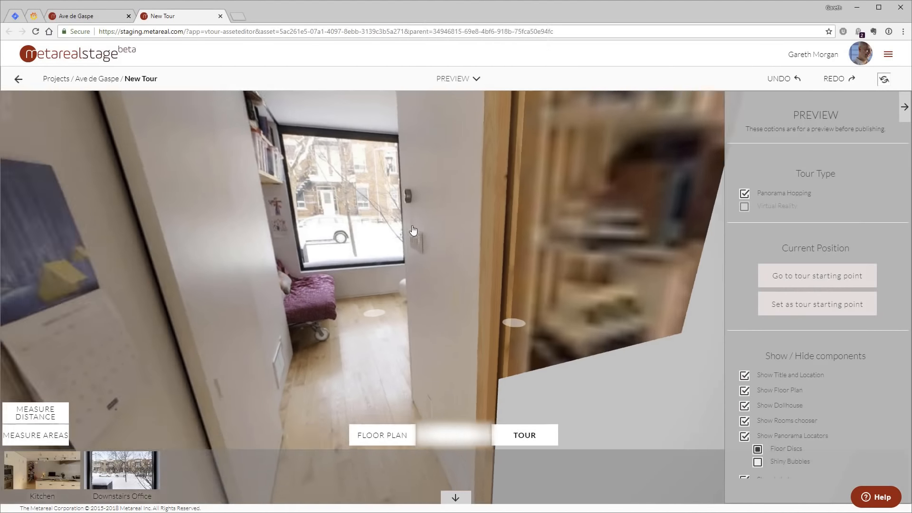
# Step: Look around the kitchen in the tour preview, hopping to the panorama by the stools and hiding the preview options
pyautogui.moveTo(414, 231); pyautogui.dragTo(480, 232)
pyautogui.moveTo(267, 235); pyautogui.dragTo(448, 236)
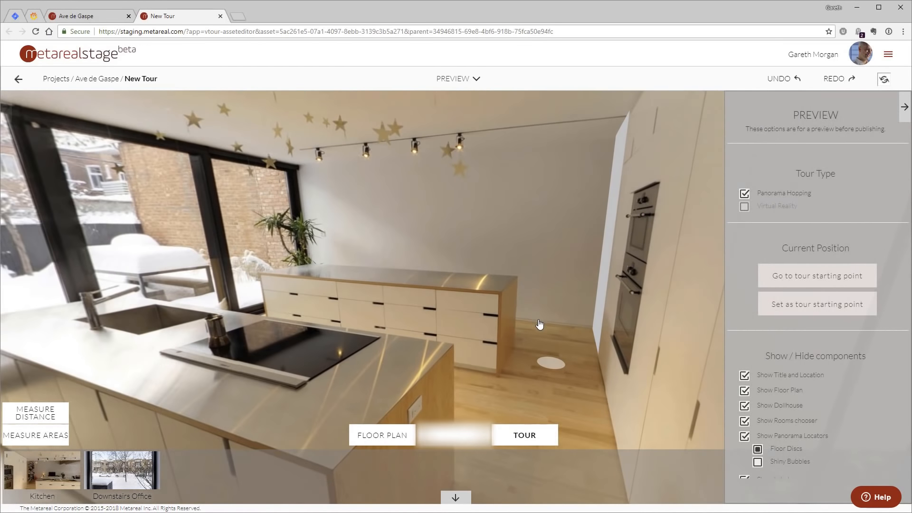
pyautogui.click(392, 268)
pyautogui.moveTo(349, 255); pyautogui.dragTo(568, 255)
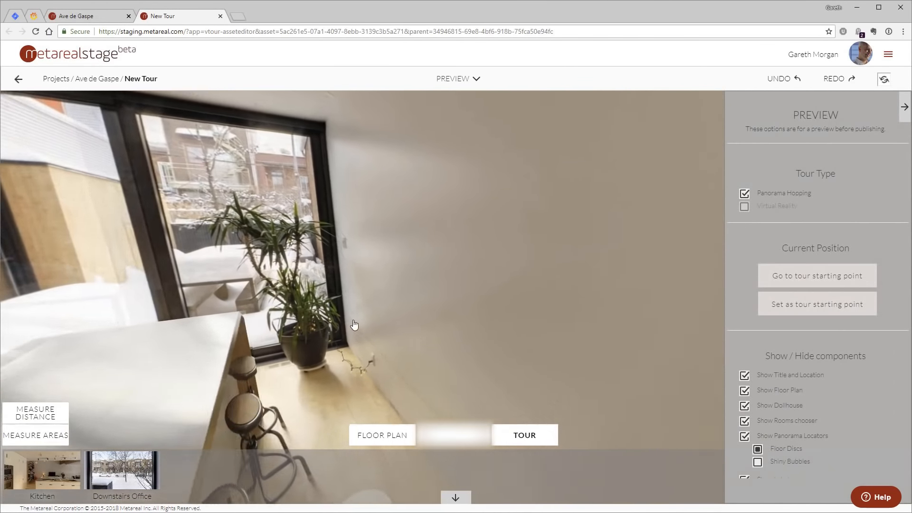
pyautogui.moveTo(355, 325); pyautogui.dragTo(495, 331)
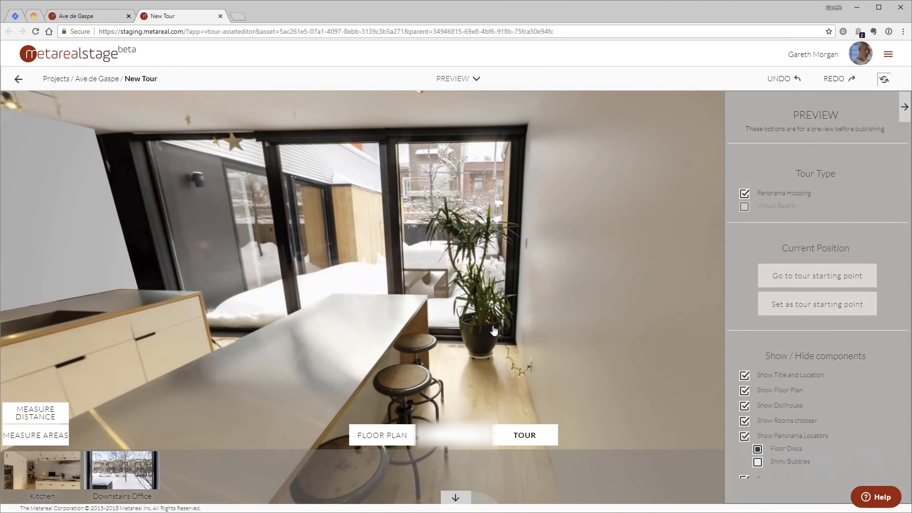
pyautogui.click(904, 110)
pyautogui.click(454, 354)
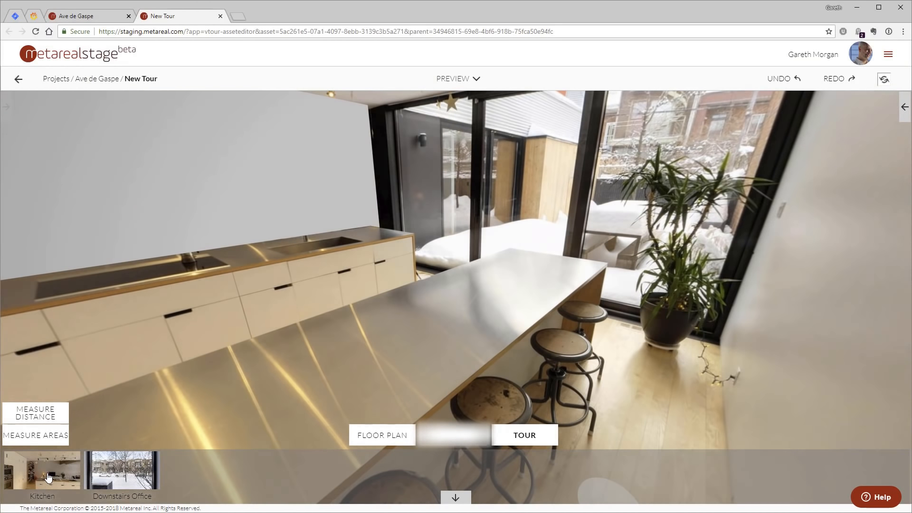
# Step: Visit the Downstairs Office and return to the Kitchen with the room chooser, hiding and restoring the chooser
pyautogui.click(123, 477)
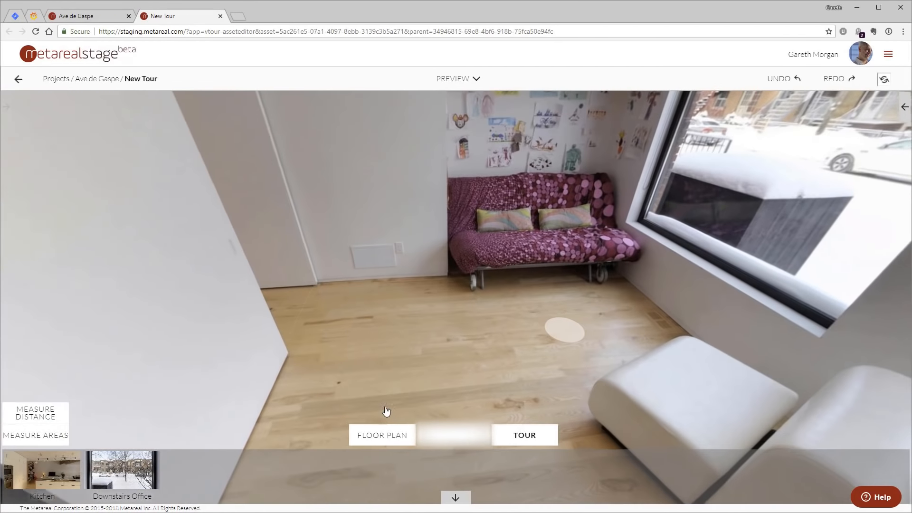
pyautogui.click(41, 481)
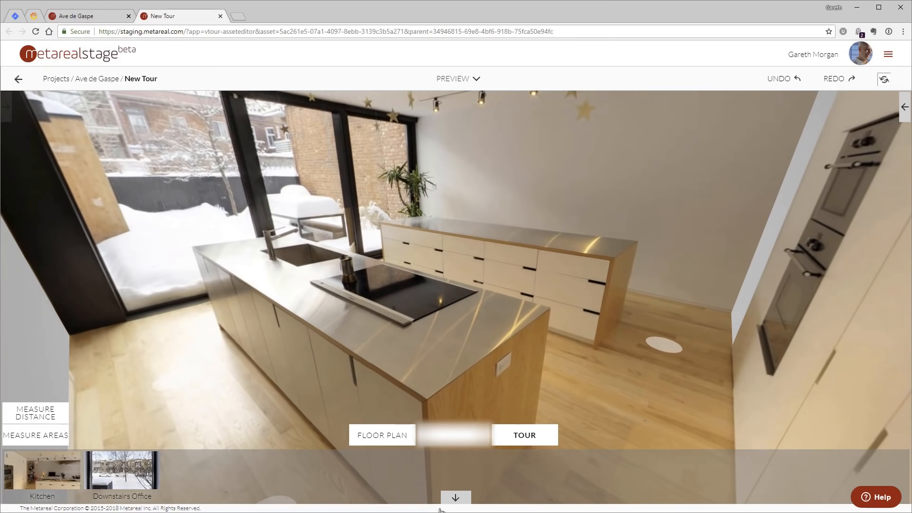
pyautogui.click(455, 500)
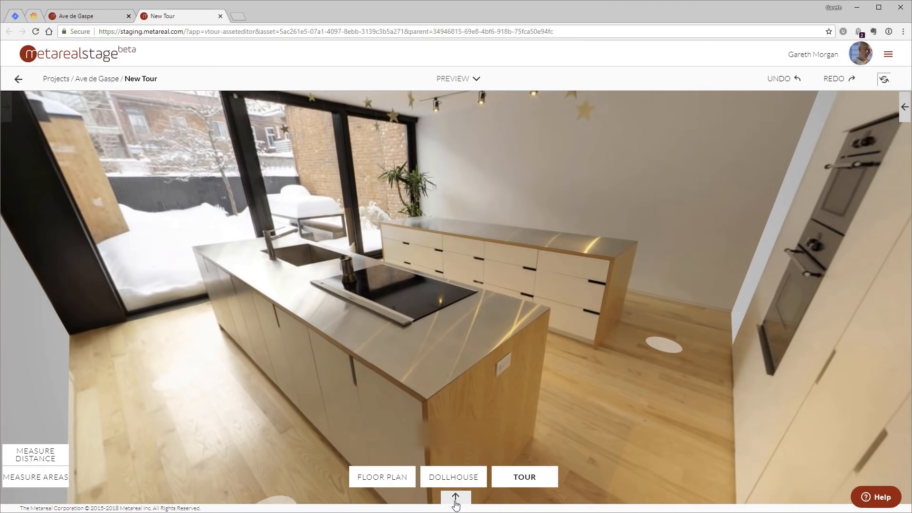
pyautogui.click(455, 498)
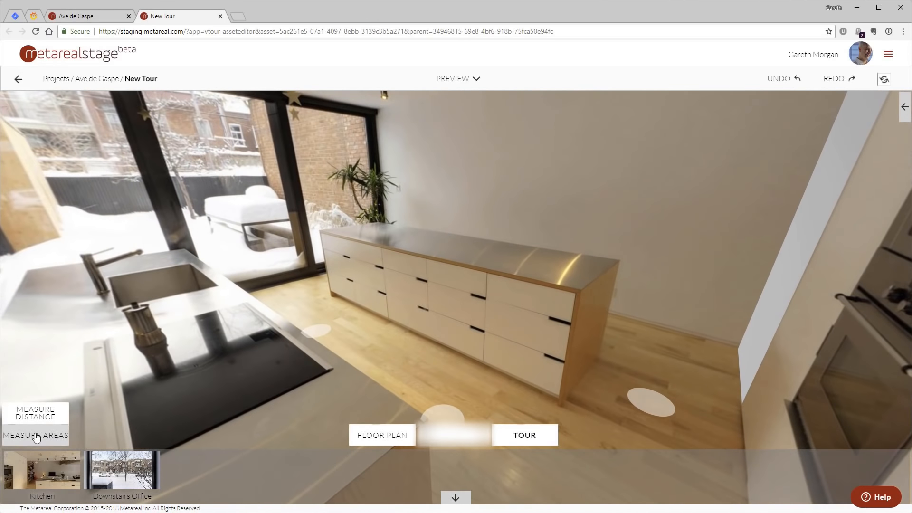
# Step: Measure the kitchen floor area between the end of the drawer island and the oven wall, and clear the measurement
pyautogui.click(35, 438)
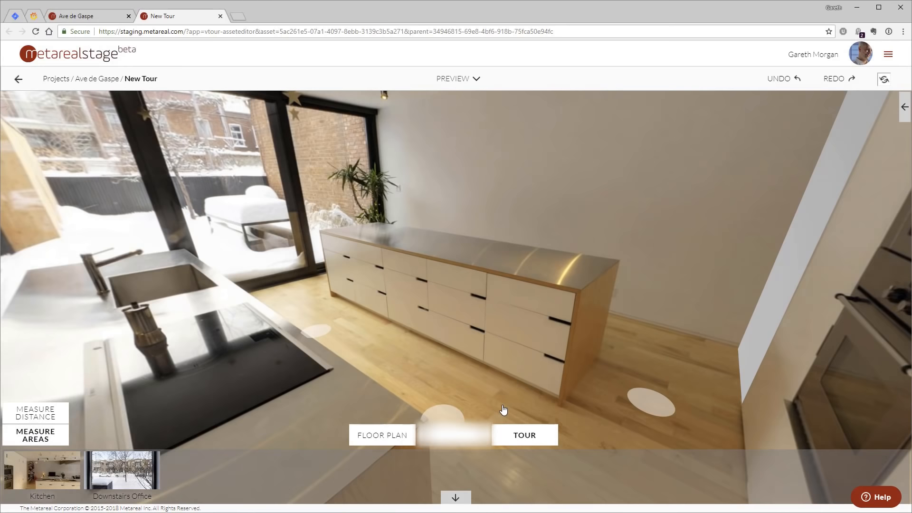
pyautogui.click(563, 407)
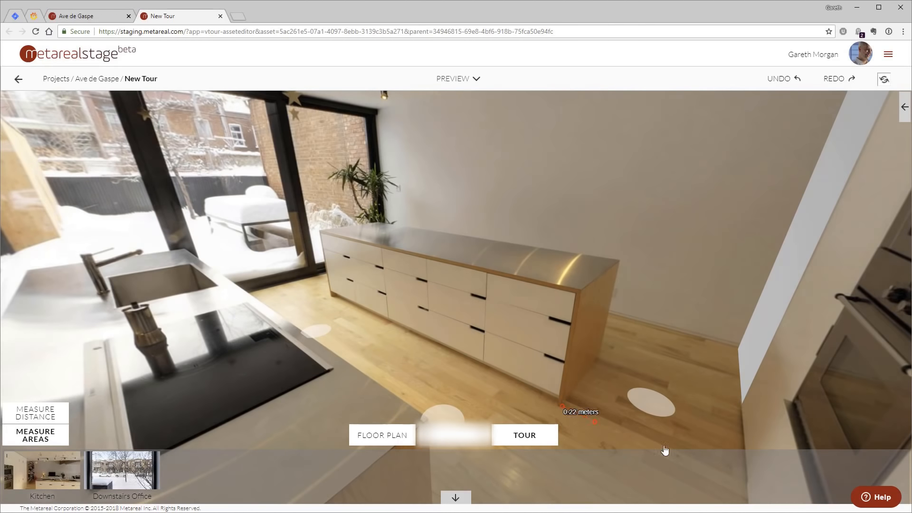
pyautogui.click(746, 486)
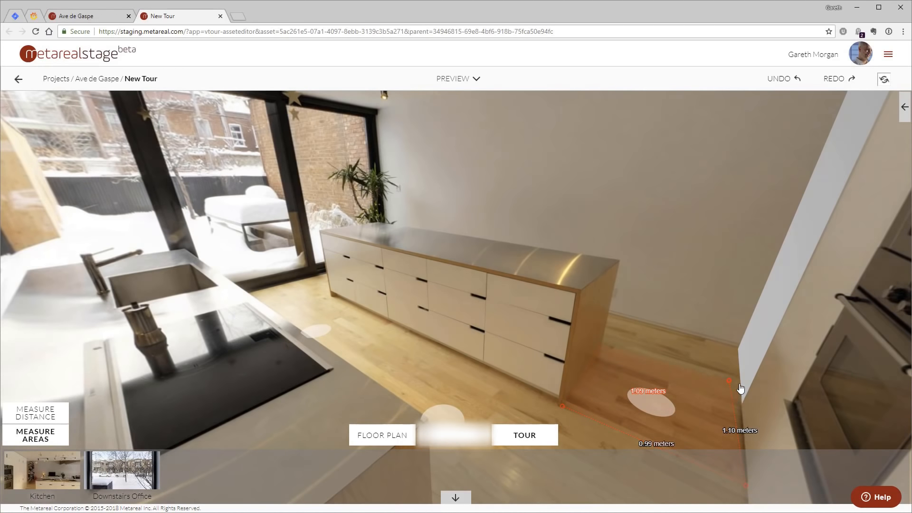
pyautogui.press('Escape')
# Step: Measure the distance across the kitchen floor from the end of the drawer island to the opposite wall
pyautogui.click(49, 418)
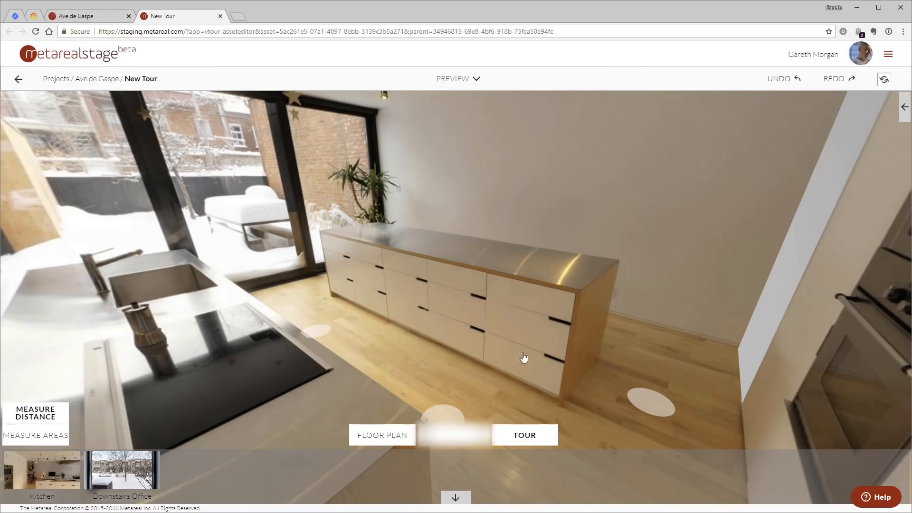
pyautogui.click(600, 360)
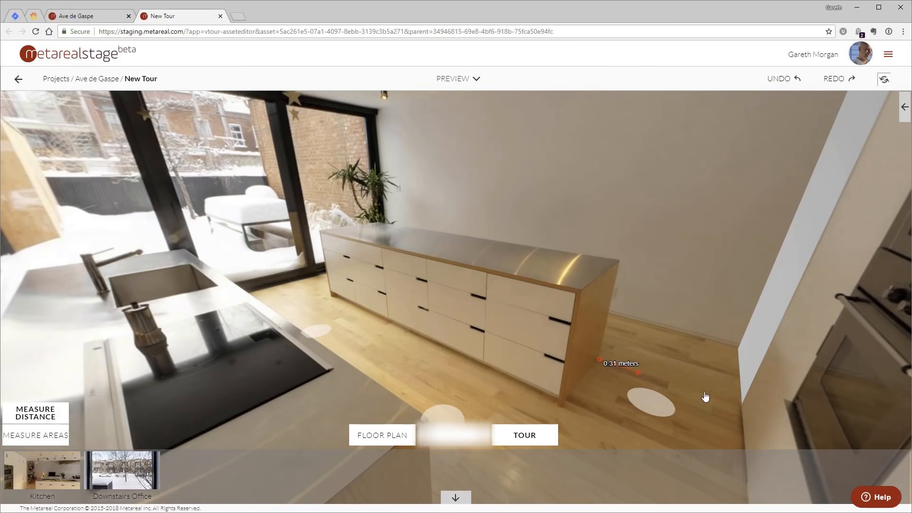
pyautogui.click(739, 412)
# Step: View the tour as a floor plan and as a dollhouse, and return to the panorama tour
pyautogui.click(382, 435)
pyautogui.click(454, 436)
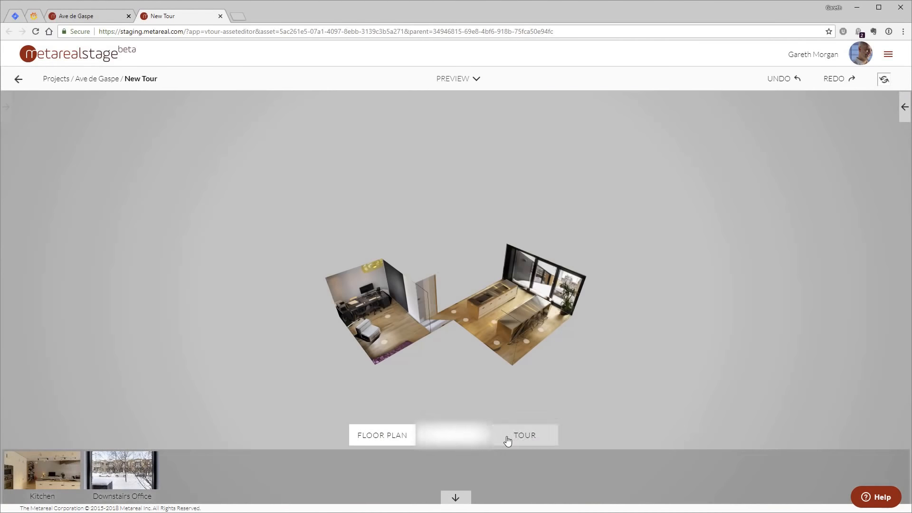
pyautogui.click(507, 440)
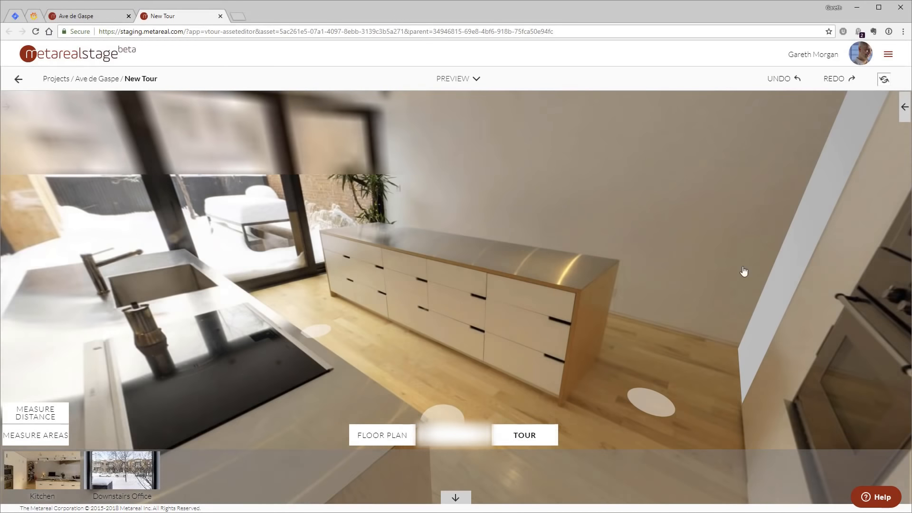
# Step: Show the preview options and look through the settings from tour type down to the nadir logo
pyautogui.click(905, 107)
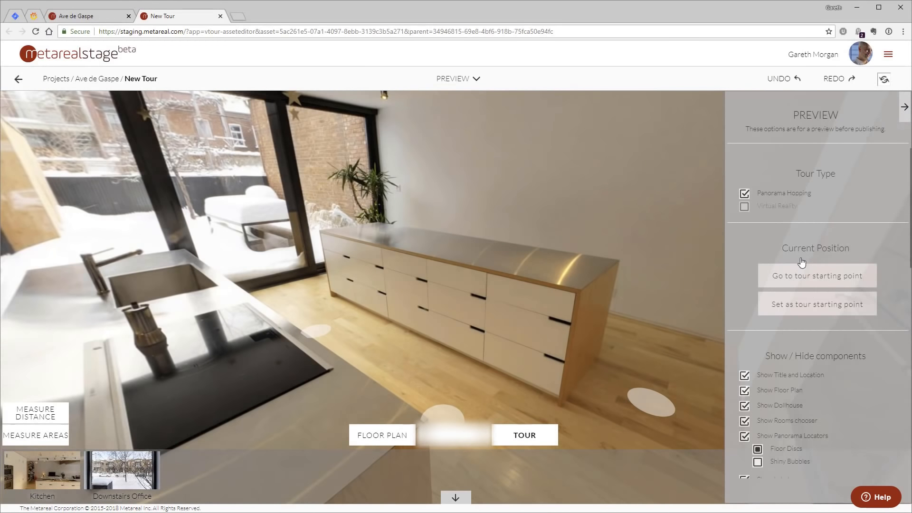
pyautogui.scroll(-10, 791, 245)
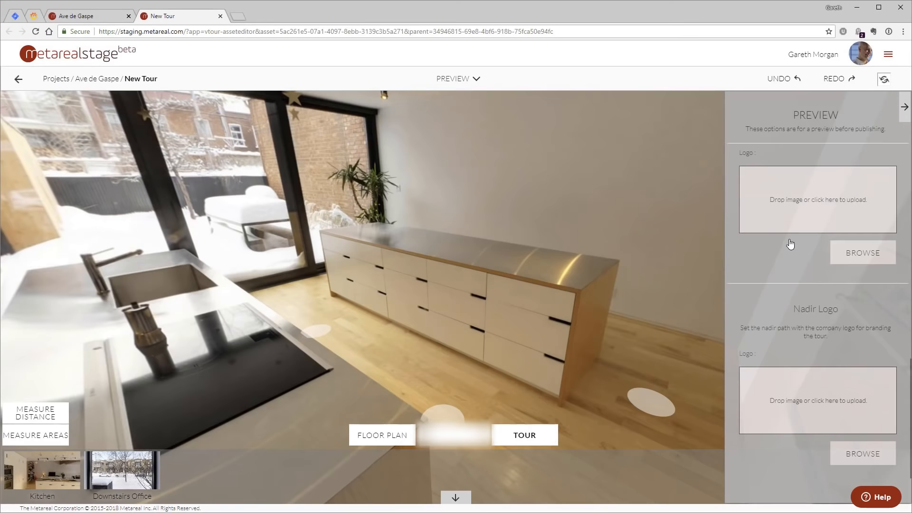
pyautogui.scroll(9, 791, 245)
pyautogui.scroll(-5, 772, 260)
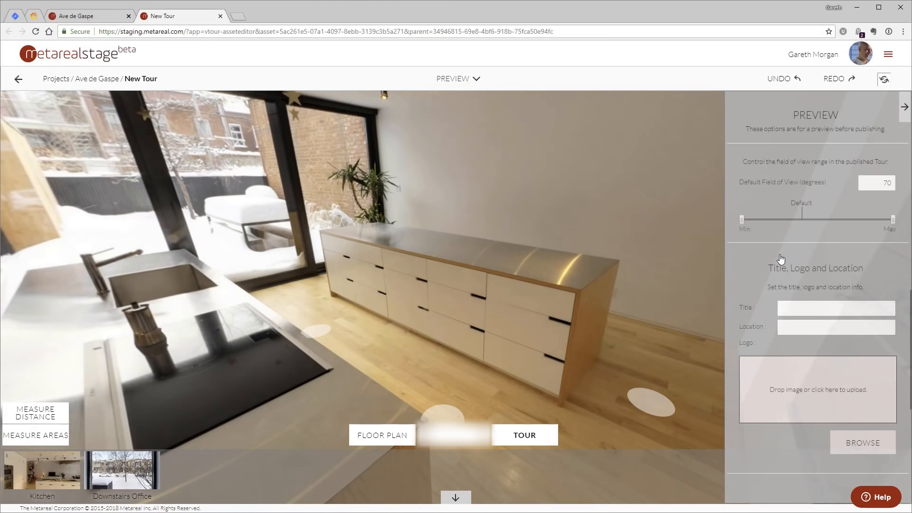
pyautogui.scroll(6, 777, 259)
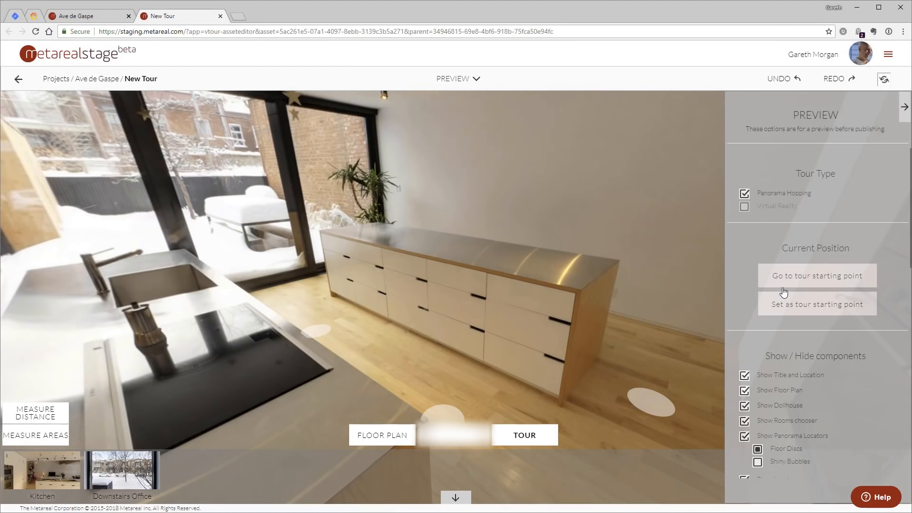
# Step: Go to the tour starting point and walk through the kitchen to the stool side of the island, facing the ovens
pyautogui.click(831, 286)
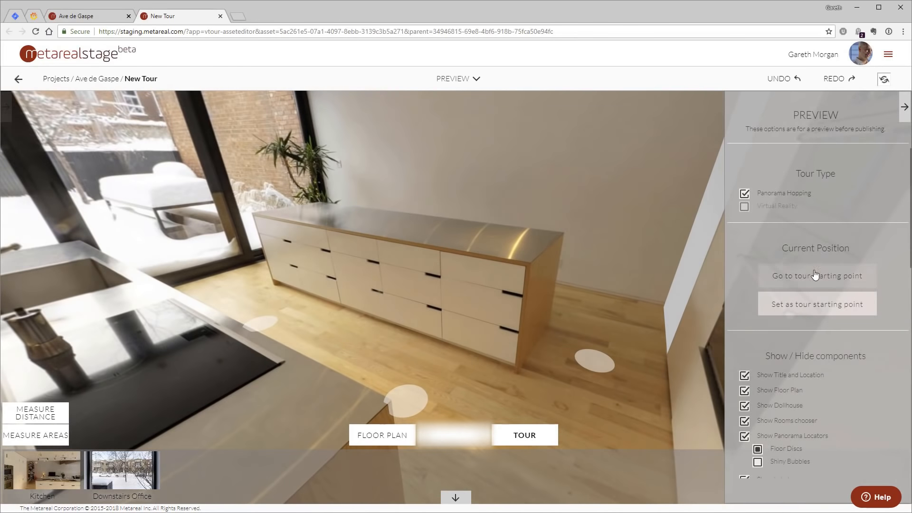
pyautogui.click(589, 307)
pyautogui.moveTo(133, 183); pyautogui.dragTo(257, 243)
pyautogui.moveTo(335, 266); pyautogui.dragTo(52, 176)
pyautogui.click(576, 384)
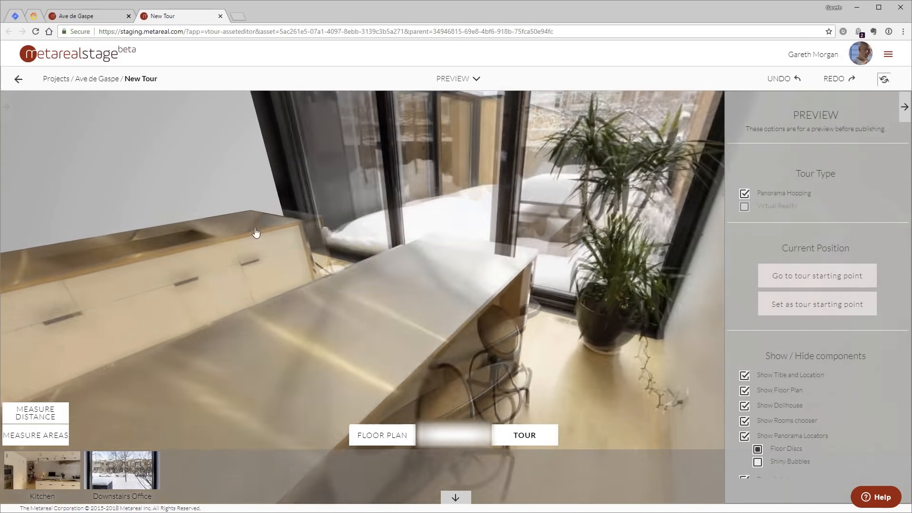
pyautogui.moveTo(256, 233); pyautogui.dragTo(501, 277)
pyautogui.moveTo(218, 205); pyautogui.dragTo(491, 232)
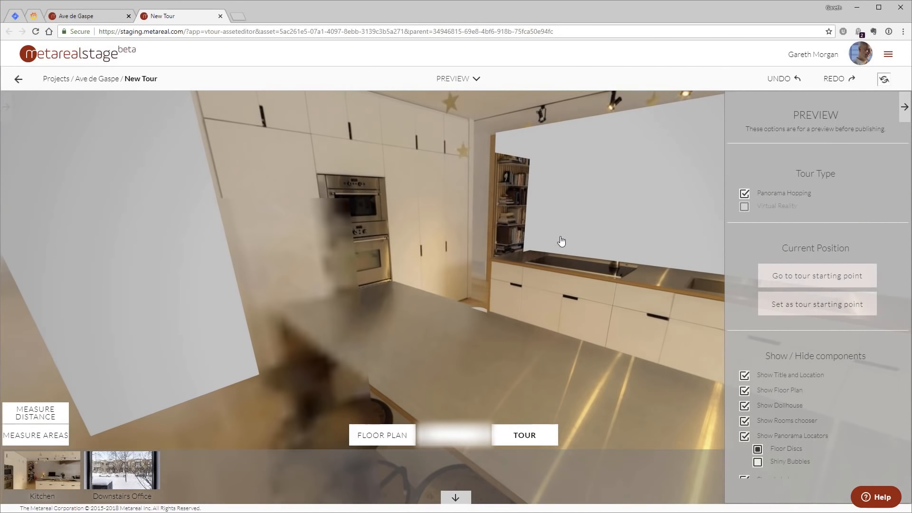
# Step: Try Shiny Bubbles as the panorama locators and switch back to Floor Discs
pyautogui.scroll(-1, 818, 309)
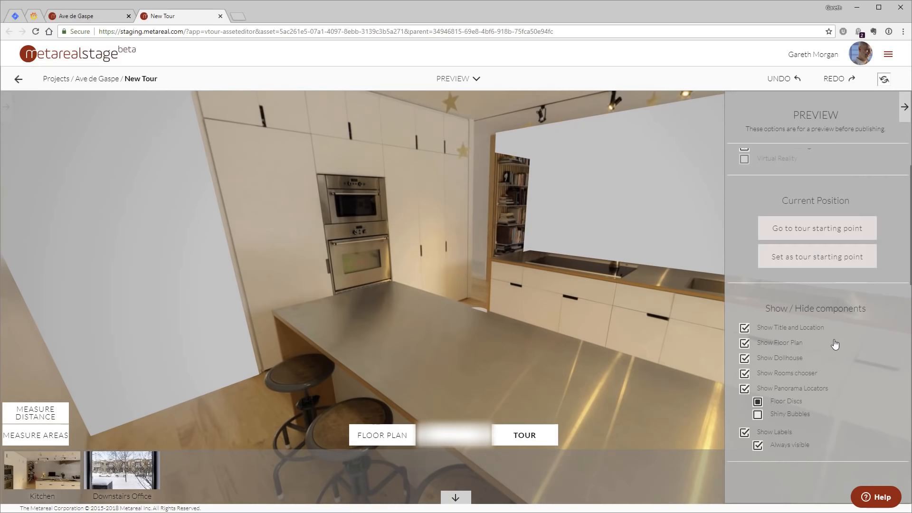
pyautogui.scroll(-2, 835, 347)
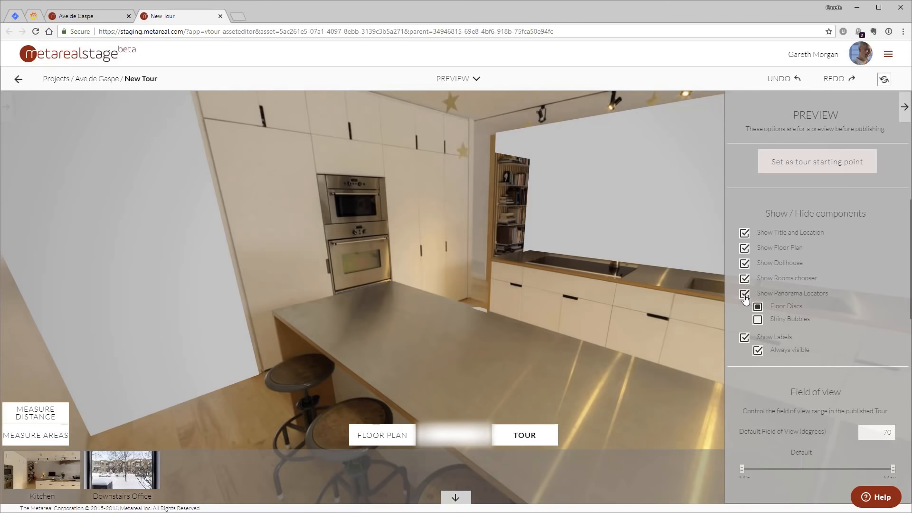
pyautogui.click(758, 320)
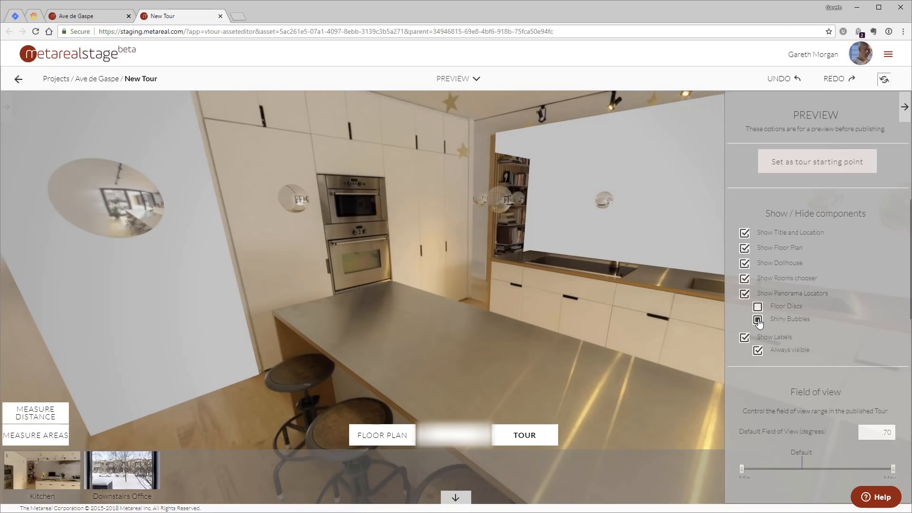
pyautogui.click(759, 307)
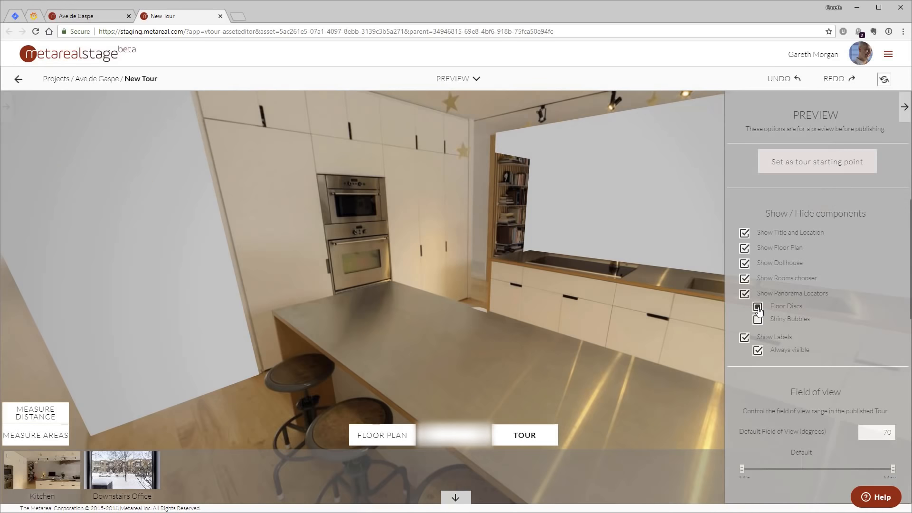
# Step: Turn off always-visible labels and narrow the field of view range by moving both limits towards the default, testing the zoom
pyautogui.click(759, 352)
pyautogui.scroll(-3, 802, 429)
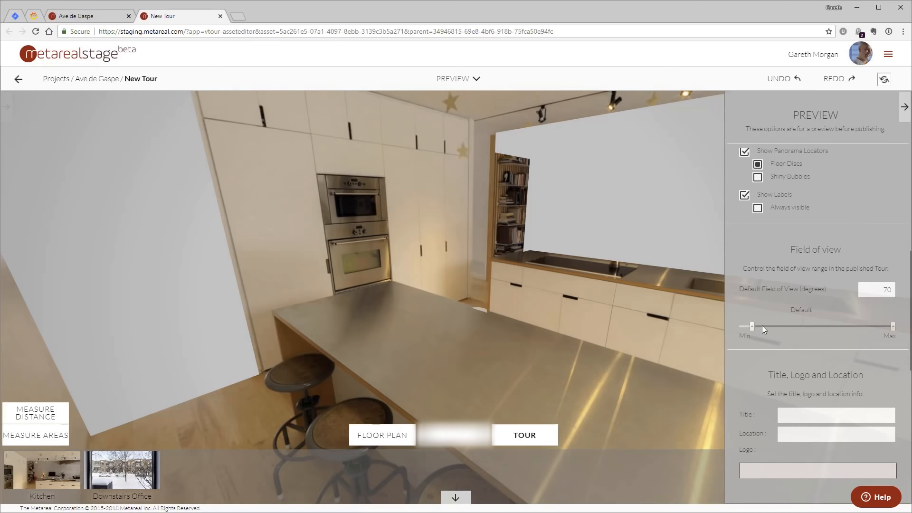
pyautogui.moveTo(763, 326); pyautogui.dragTo(771, 326)
pyautogui.moveTo(893, 327); pyautogui.dragTo(840, 325)
pyautogui.scroll(5, 480, 264)
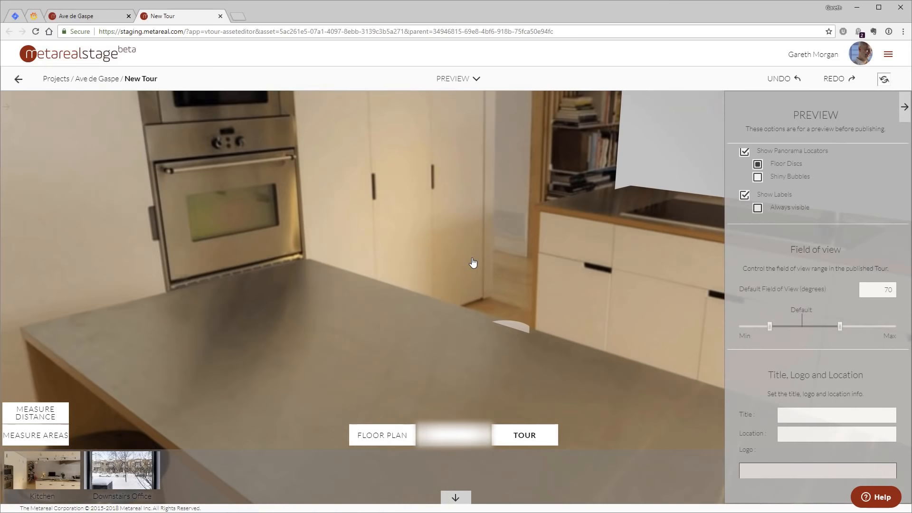
pyautogui.moveTo(771, 326)
pyautogui.mouseDown()
pyautogui.moveTo(780, 323)
pyautogui.moveTo(768, 326)
pyautogui.mouseUp()
pyautogui.scroll(-7, 550, 276)
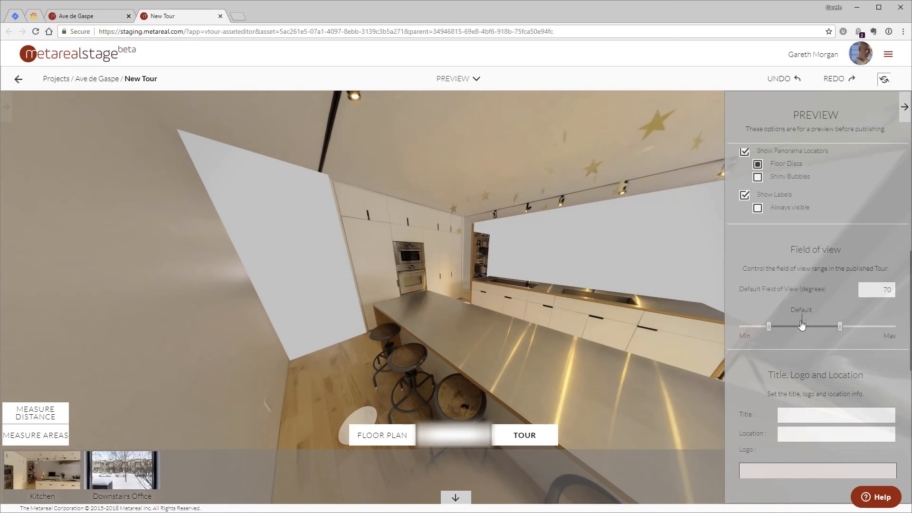
# Step: Lower the maximum field of view to just above the default and test the zoom range in the kitchen panorama
pyautogui.moveTo(839, 326); pyautogui.dragTo(817, 328)
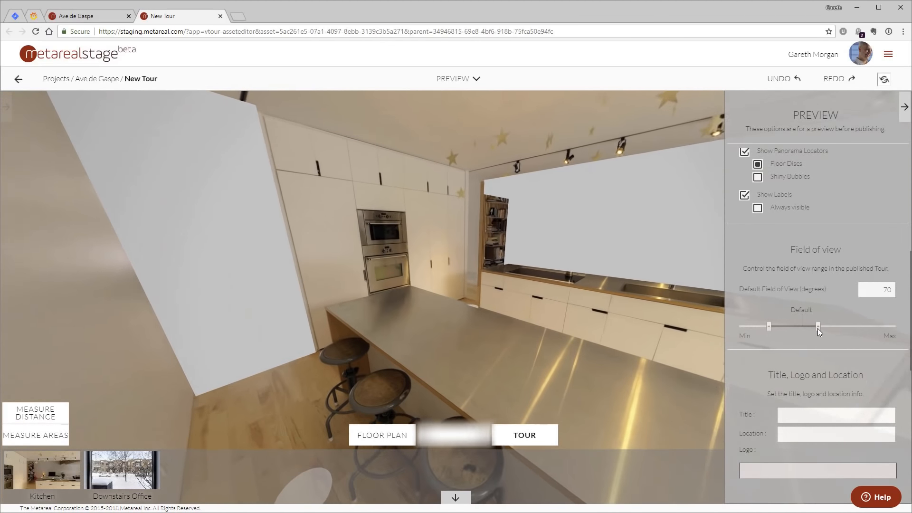
pyautogui.scroll(3, 495, 310)
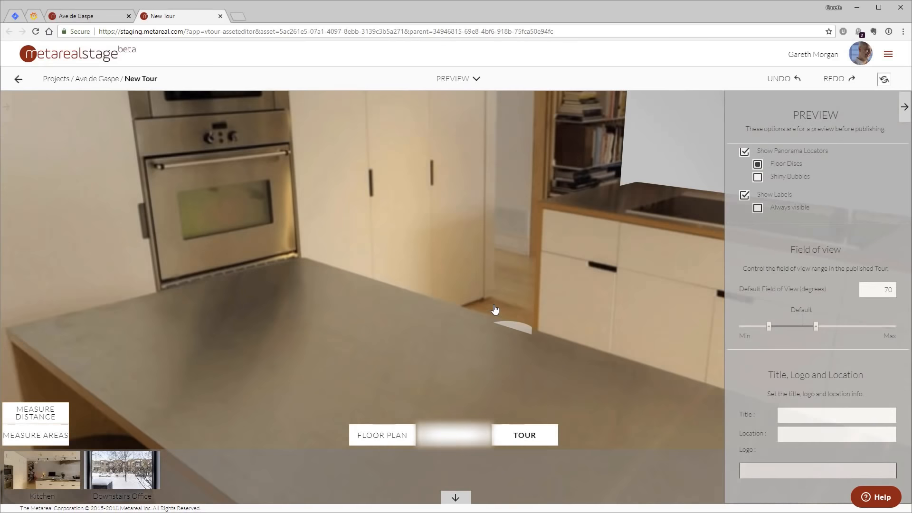
pyautogui.scroll(-5, 495, 310)
pyautogui.scroll(3, 495, 310)
pyautogui.scroll(-3, 495, 310)
pyautogui.moveTo(561, 312); pyautogui.dragTo(483, 316)
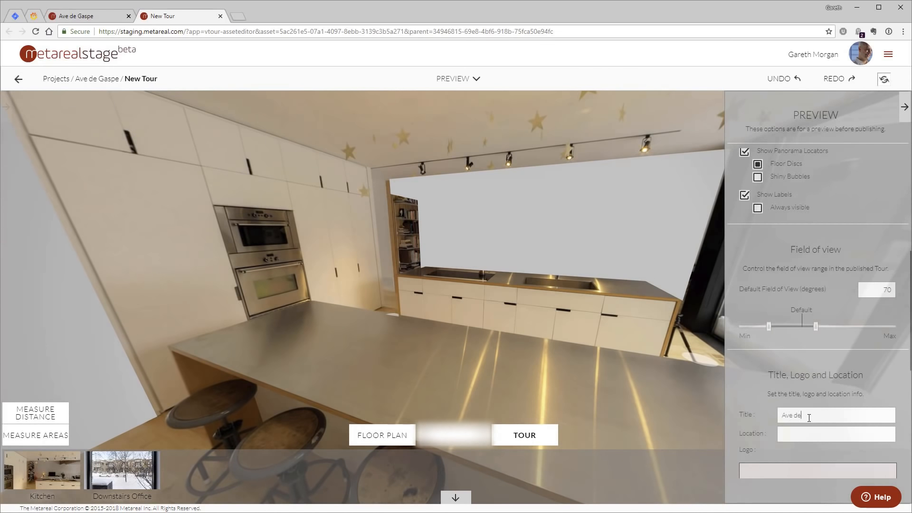
# Step: Set the tour title to "Ave de Gaspe" and the location to "Montreal, QC, Canada", and bring the logo options into view
pyautogui.press('Tab')
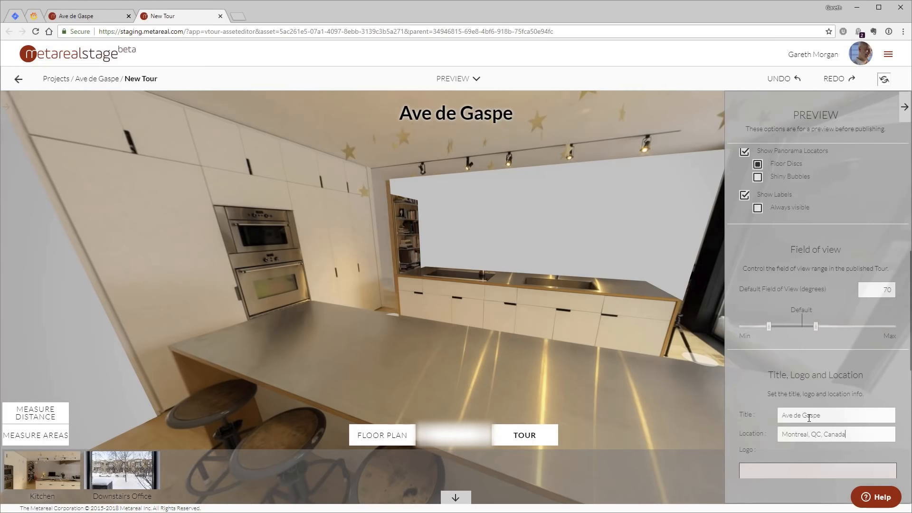
pyautogui.press('Return')
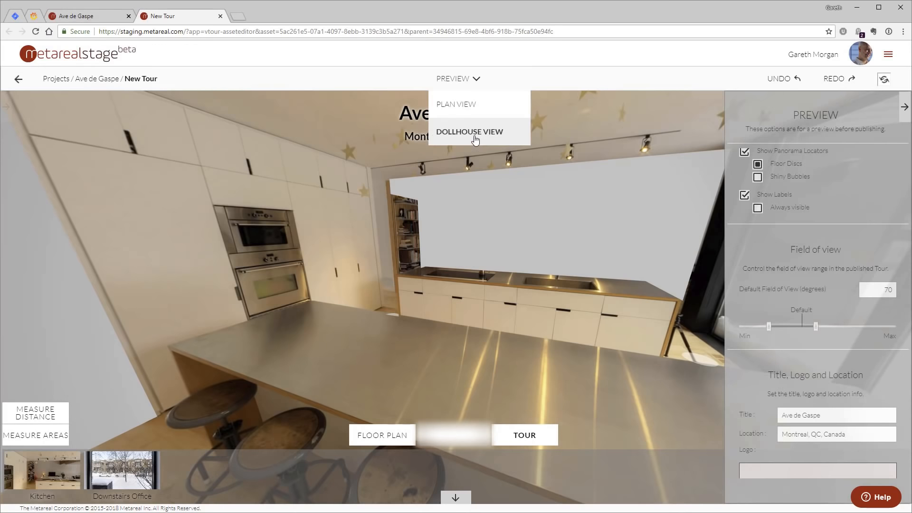
pyautogui.scroll(-6, 791, 335)
pyautogui.scroll(4, 794, 338)
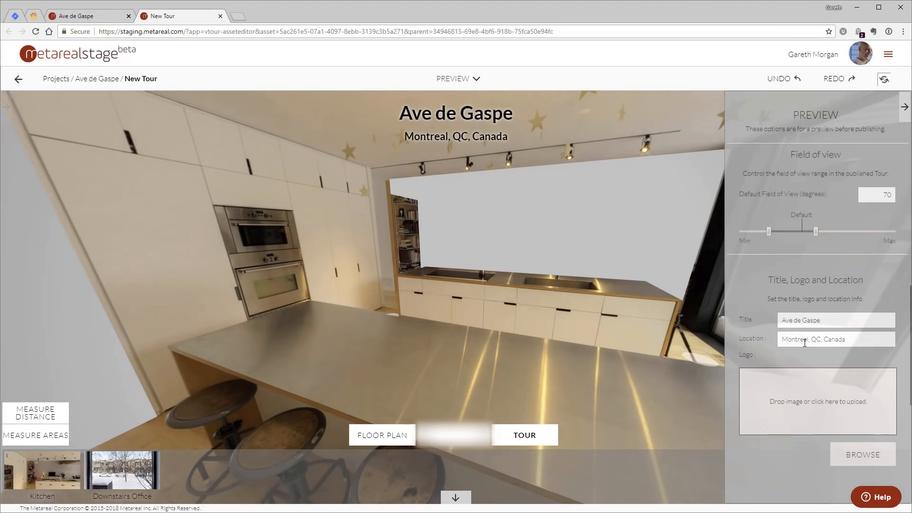
# Step: Review the logo and nadir logo upload options and look at the floor beneath the camera in the kitchen panorama
pyautogui.scroll(-3, 799, 335)
pyautogui.scroll(1, 801, 334)
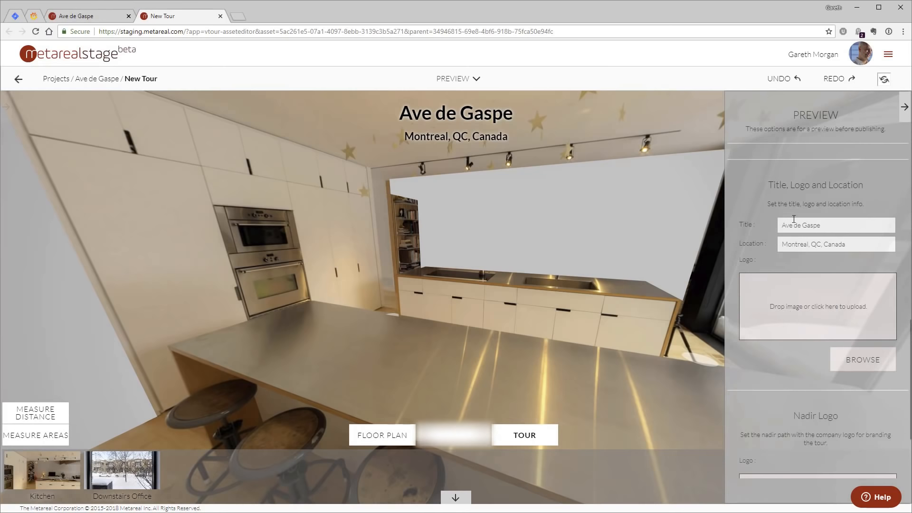
pyautogui.click(904, 108)
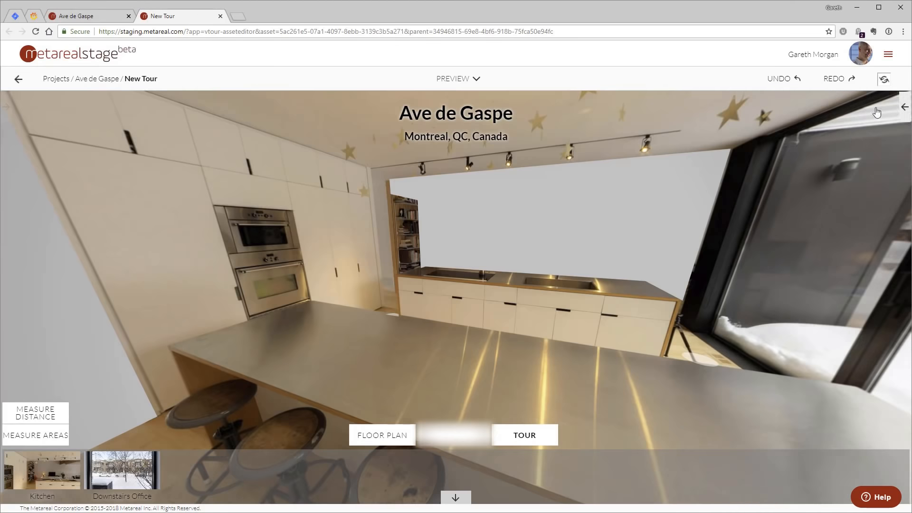
pyautogui.click(904, 108)
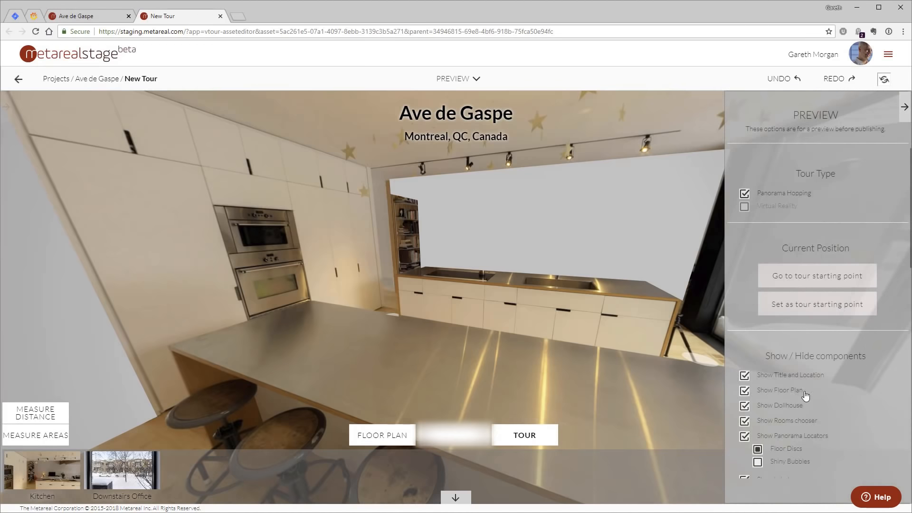
pyautogui.scroll(-2, 802, 395)
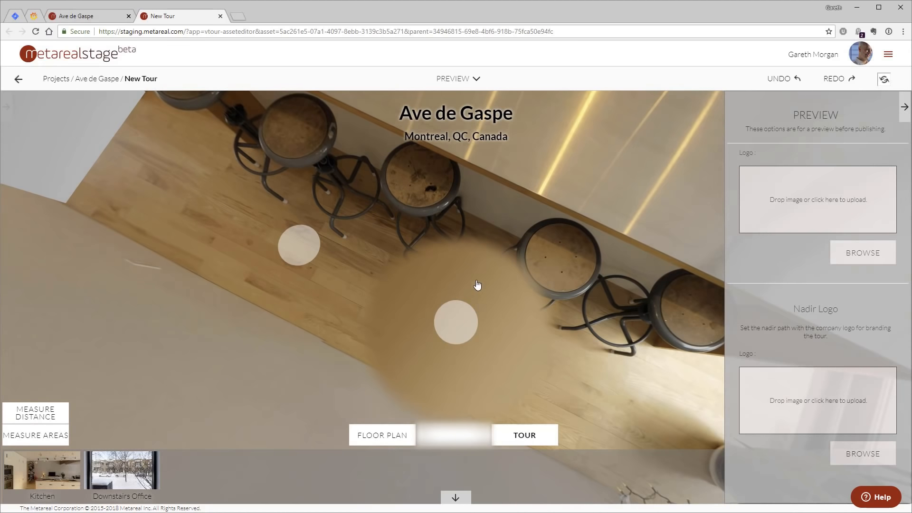
pyautogui.moveTo(658, 183); pyautogui.dragTo(607, 249)
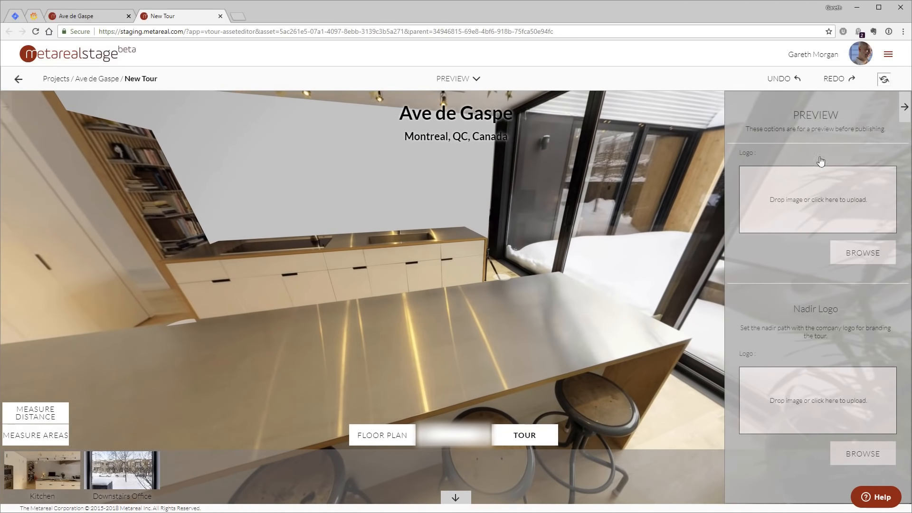
pyautogui.moveTo(488, 194); pyautogui.dragTo(483, 231)
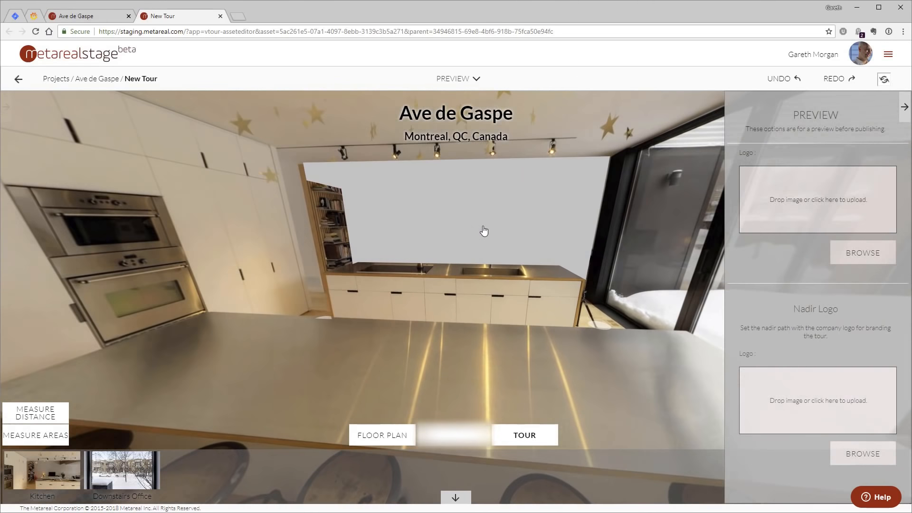
# Step: Hide the preview options and look around the kitchen panorama across the full width
pyautogui.click(904, 114)
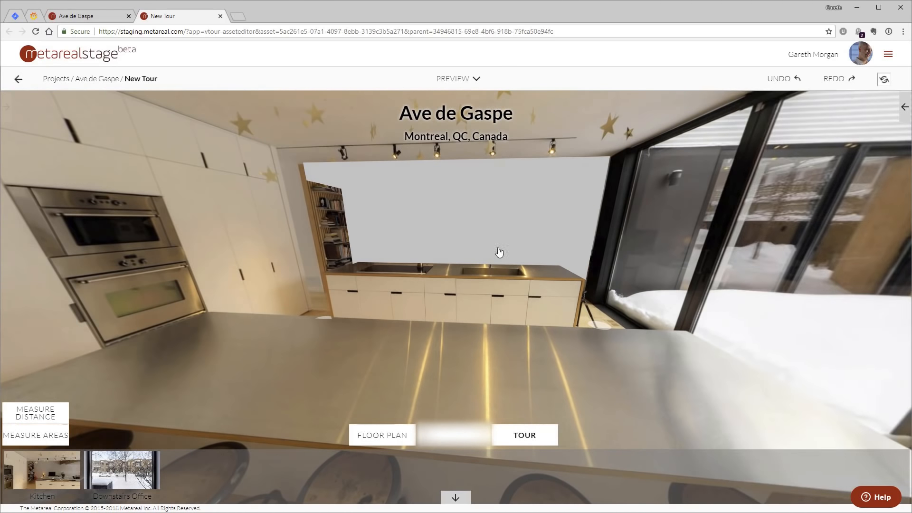
pyautogui.moveTo(499, 253); pyautogui.dragTo(741, 267)
pyautogui.moveTo(682, 231); pyautogui.dragTo(651, 244)
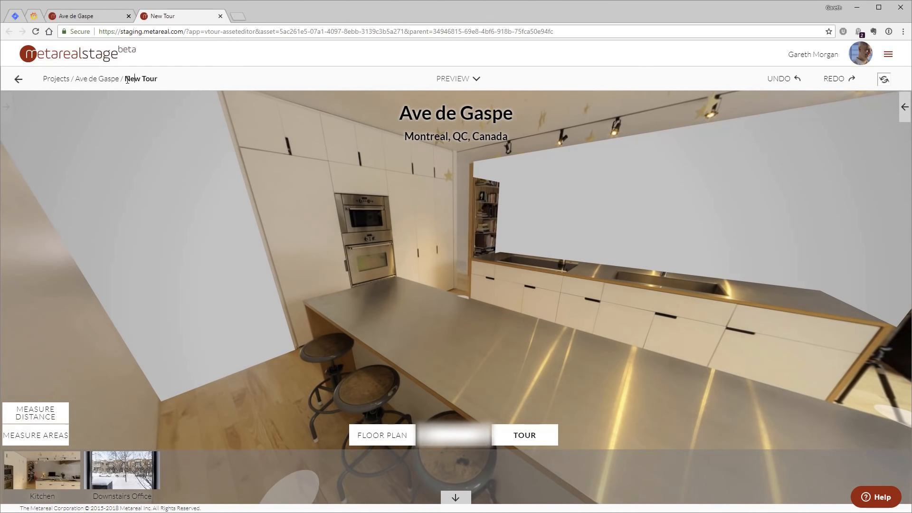
# Step: Rename the tour from its placeholder name to "Ave de Gaspe" and return to the project overview
pyautogui.moveTo(127, 79); pyautogui.dragTo(196, 80)
pyautogui.write('Ave de Gaspe')
pyautogui.press('Return')
pyautogui.click(17, 80)
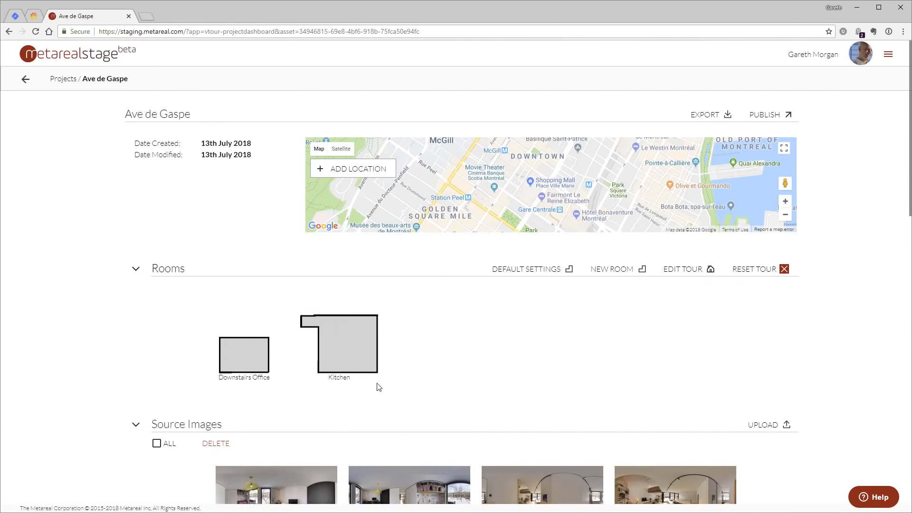
# Step: Start publishing the Ave de Gaspe project and choose Web (HTML5/WebGL) as the target platform
pyautogui.scroll(-3, 753, 377)
pyautogui.scroll(3, 767, 380)
pyautogui.click(771, 116)
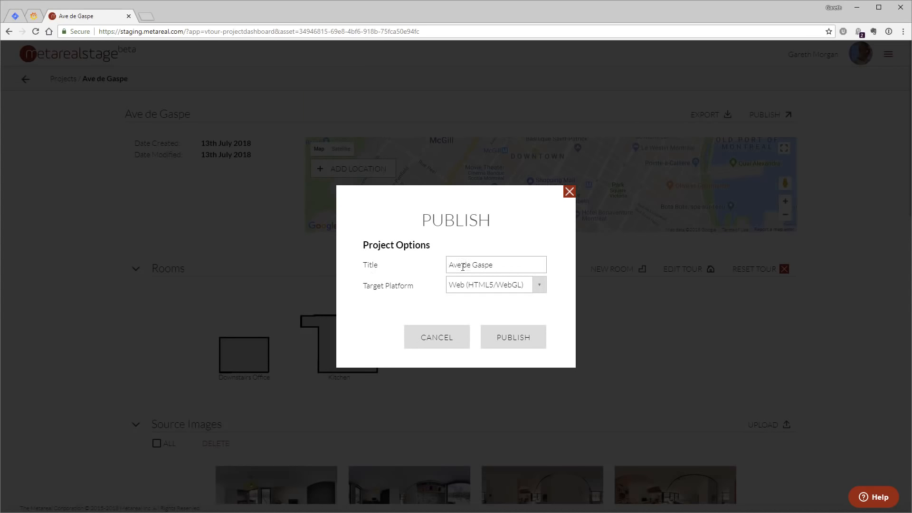
pyautogui.click(543, 291)
pyautogui.click(486, 355)
pyautogui.click(535, 284)
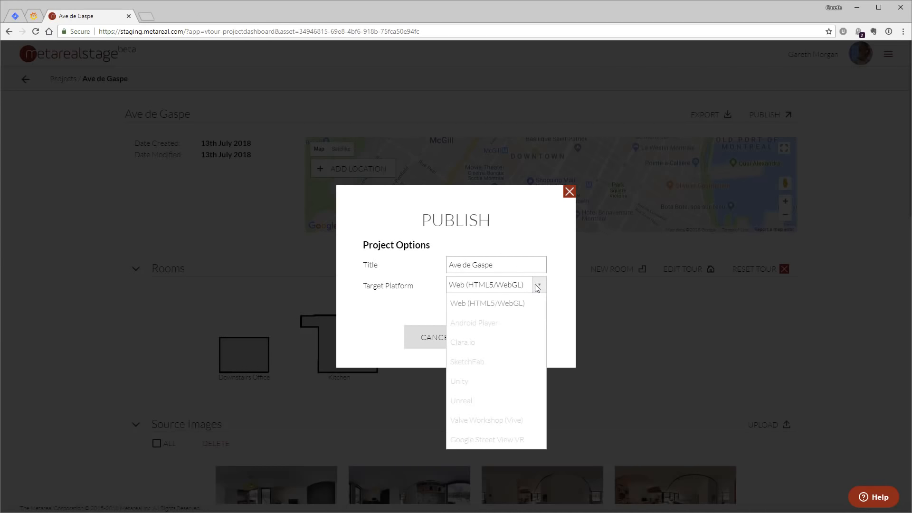
pyautogui.click(507, 304)
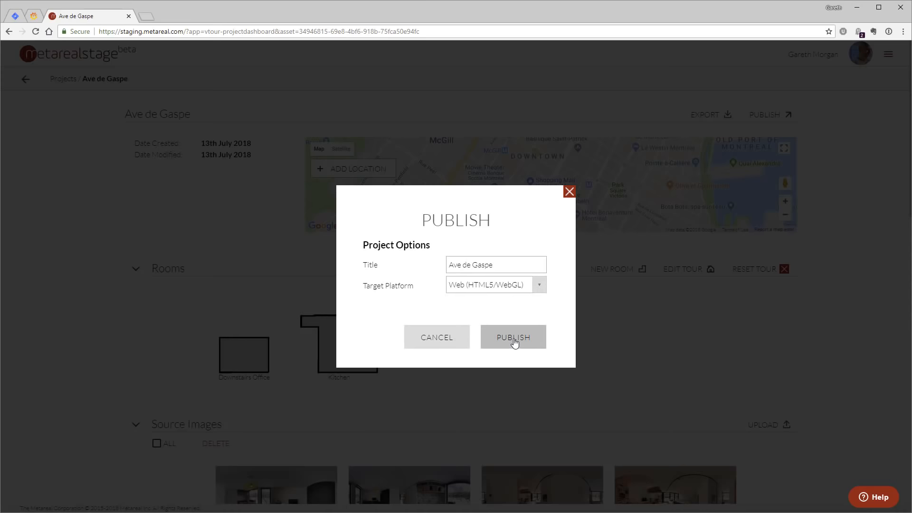